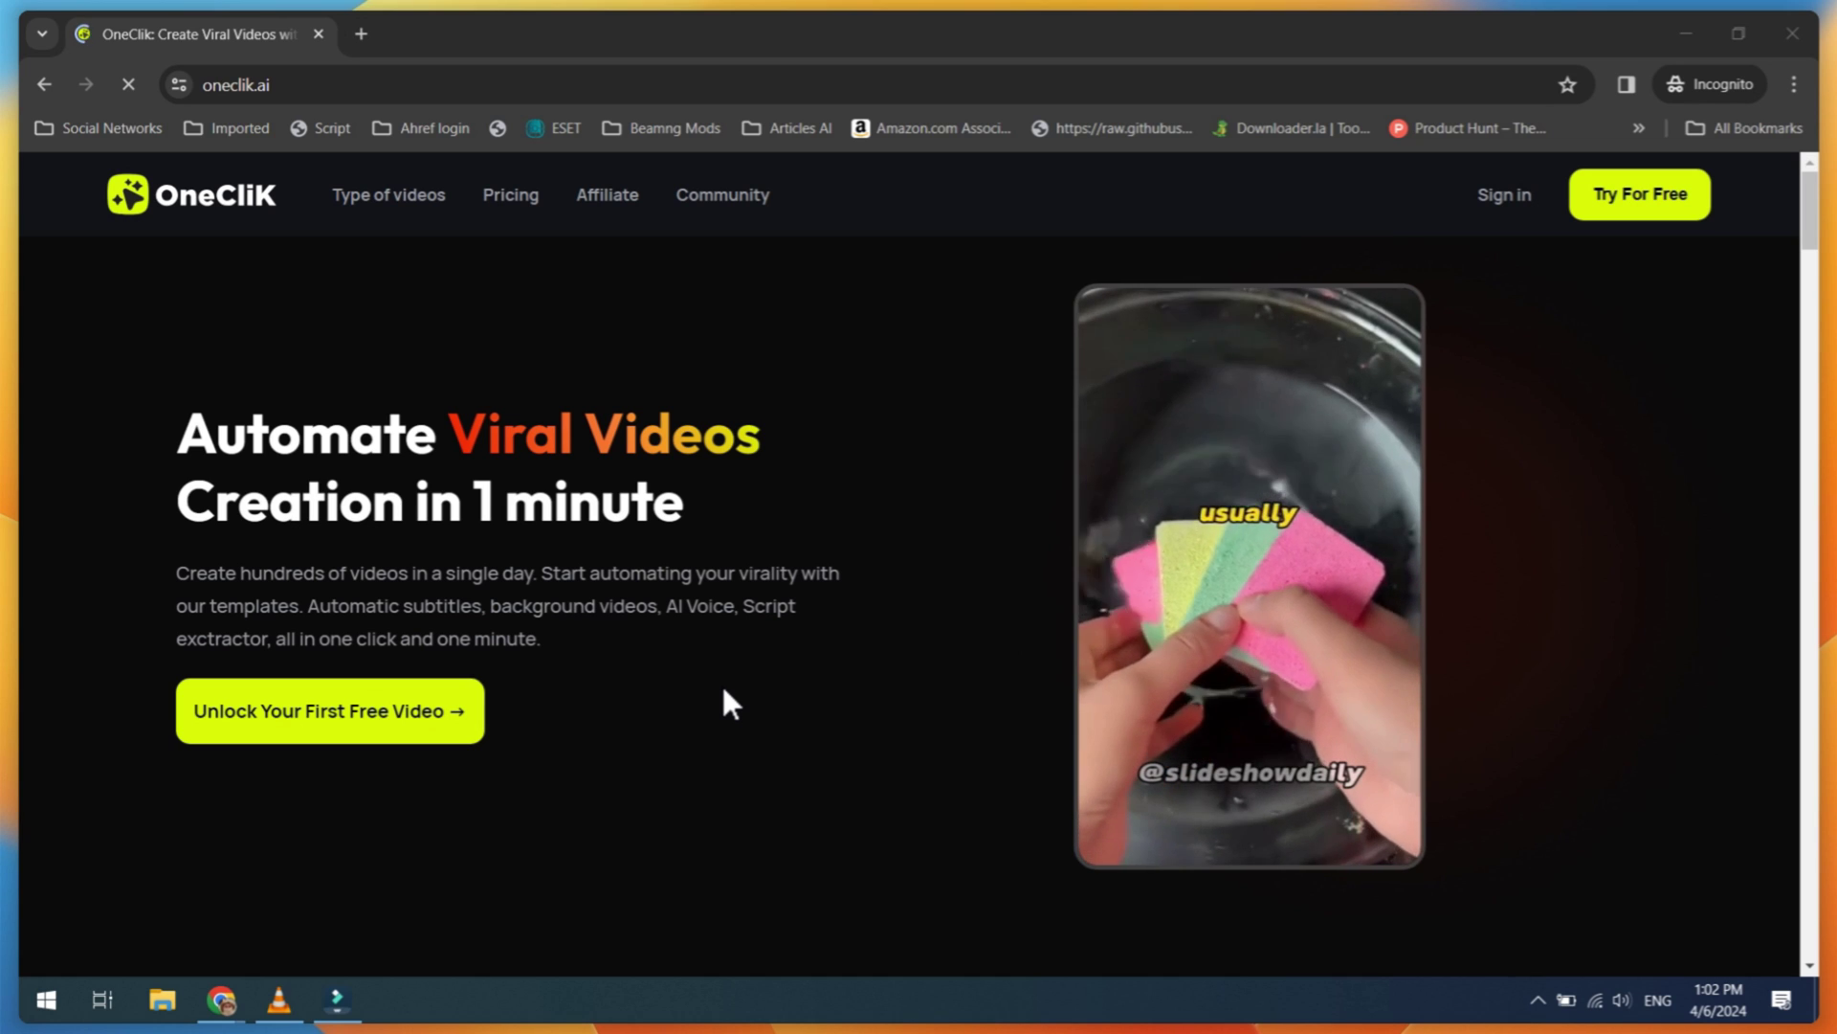
# Step: Sign up for a free OneClik account with first name, last name, Gmail address and password
pyautogui.click(1115, 449)
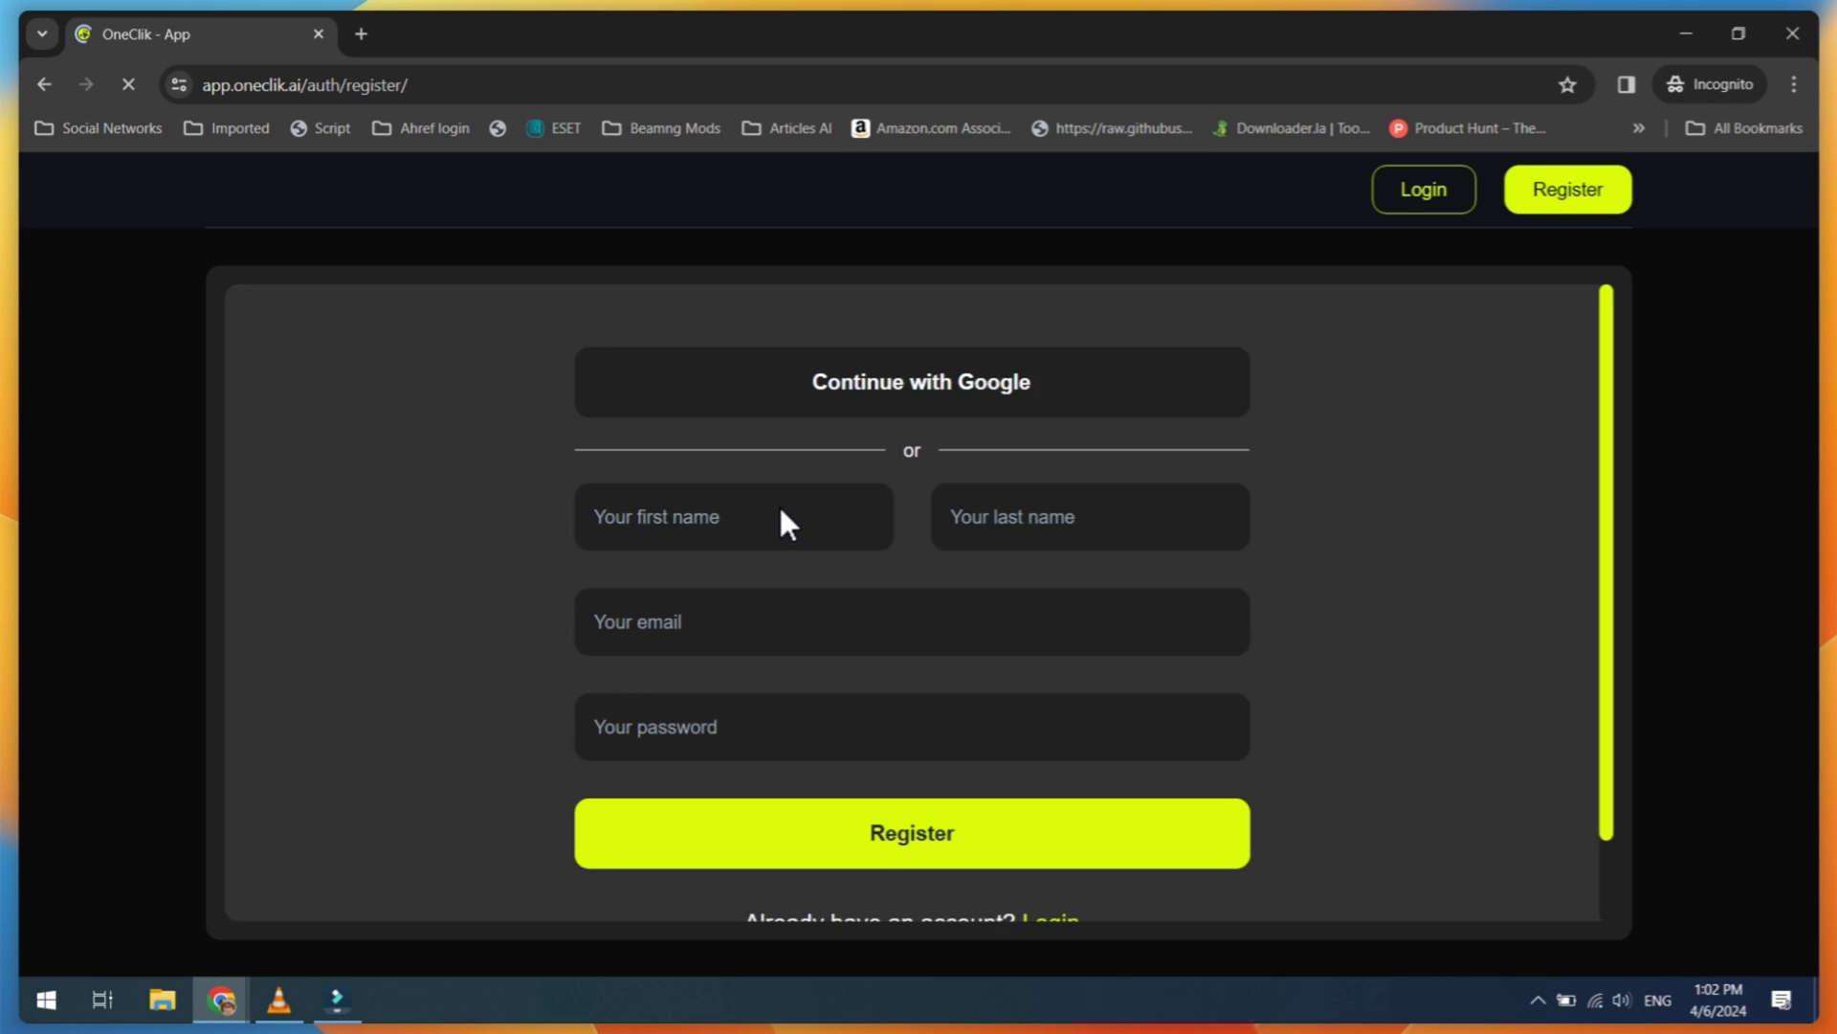
pyautogui.click(778, 504)
pyautogui.press('Tab')
pyautogui.press('Tab')
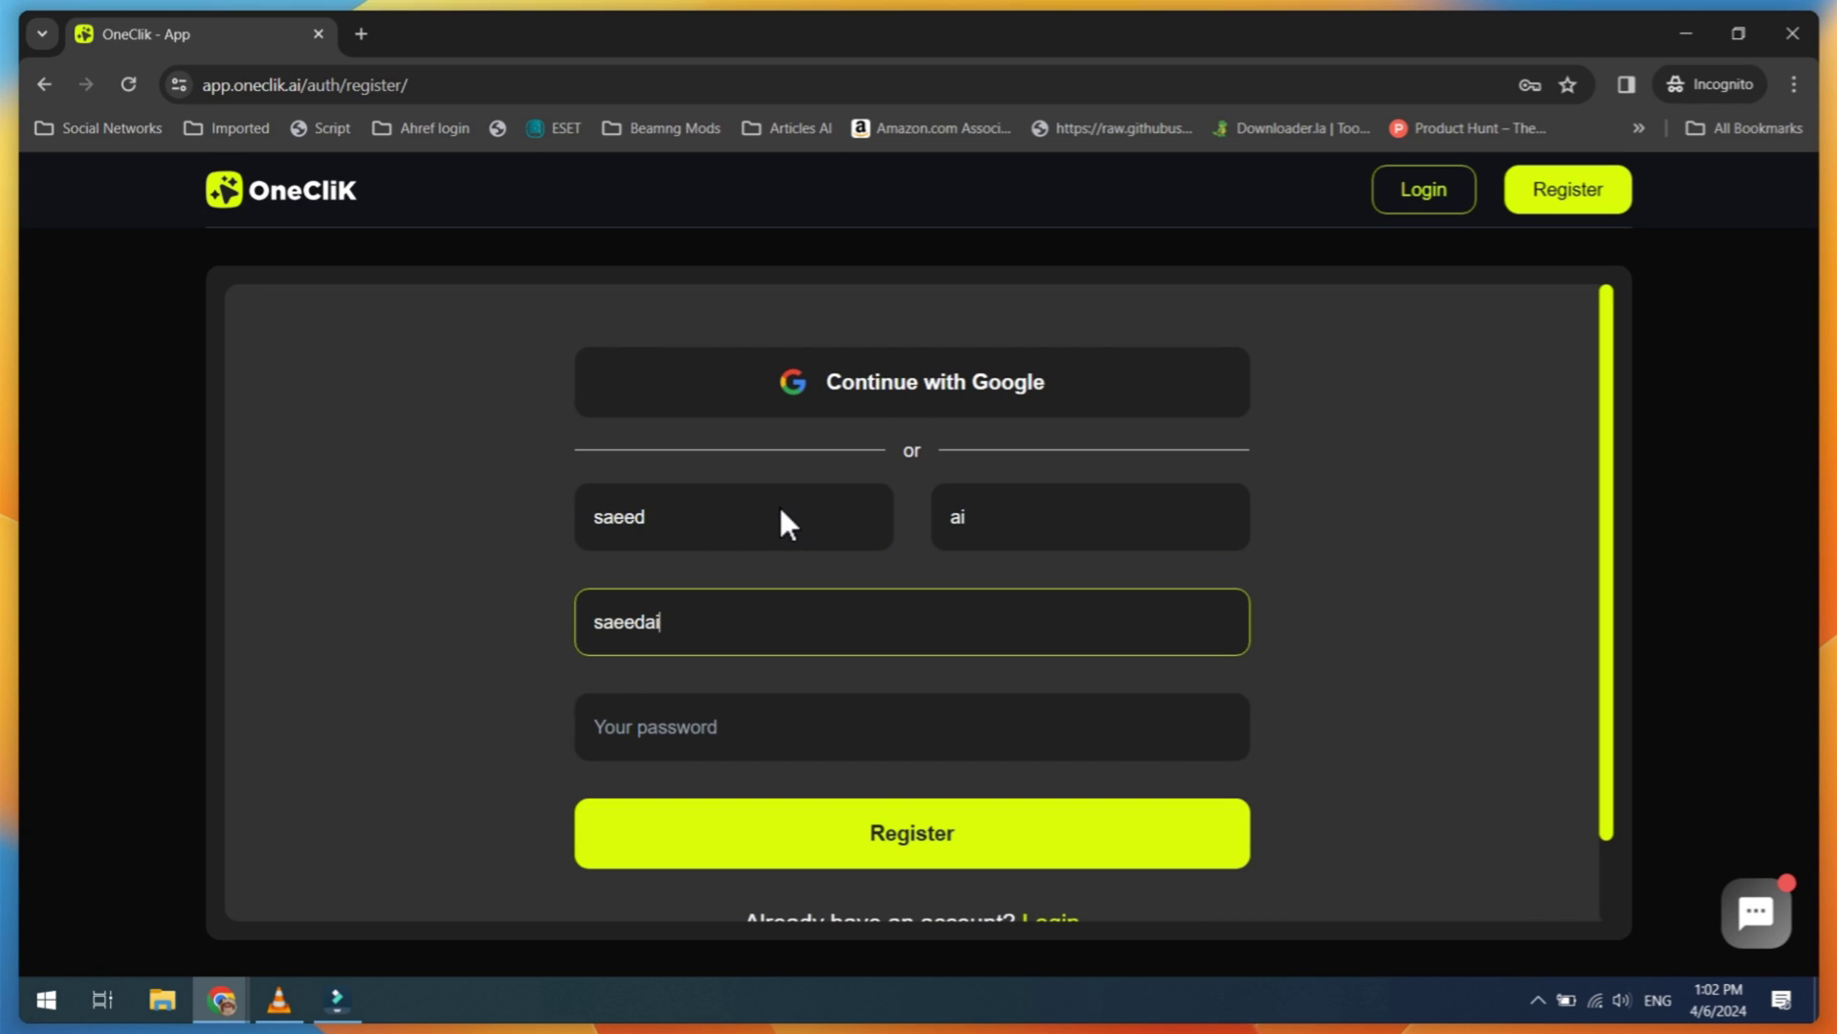
pyautogui.press('Tab')
pyautogui.write('*************')
pyautogui.click(886, 809)
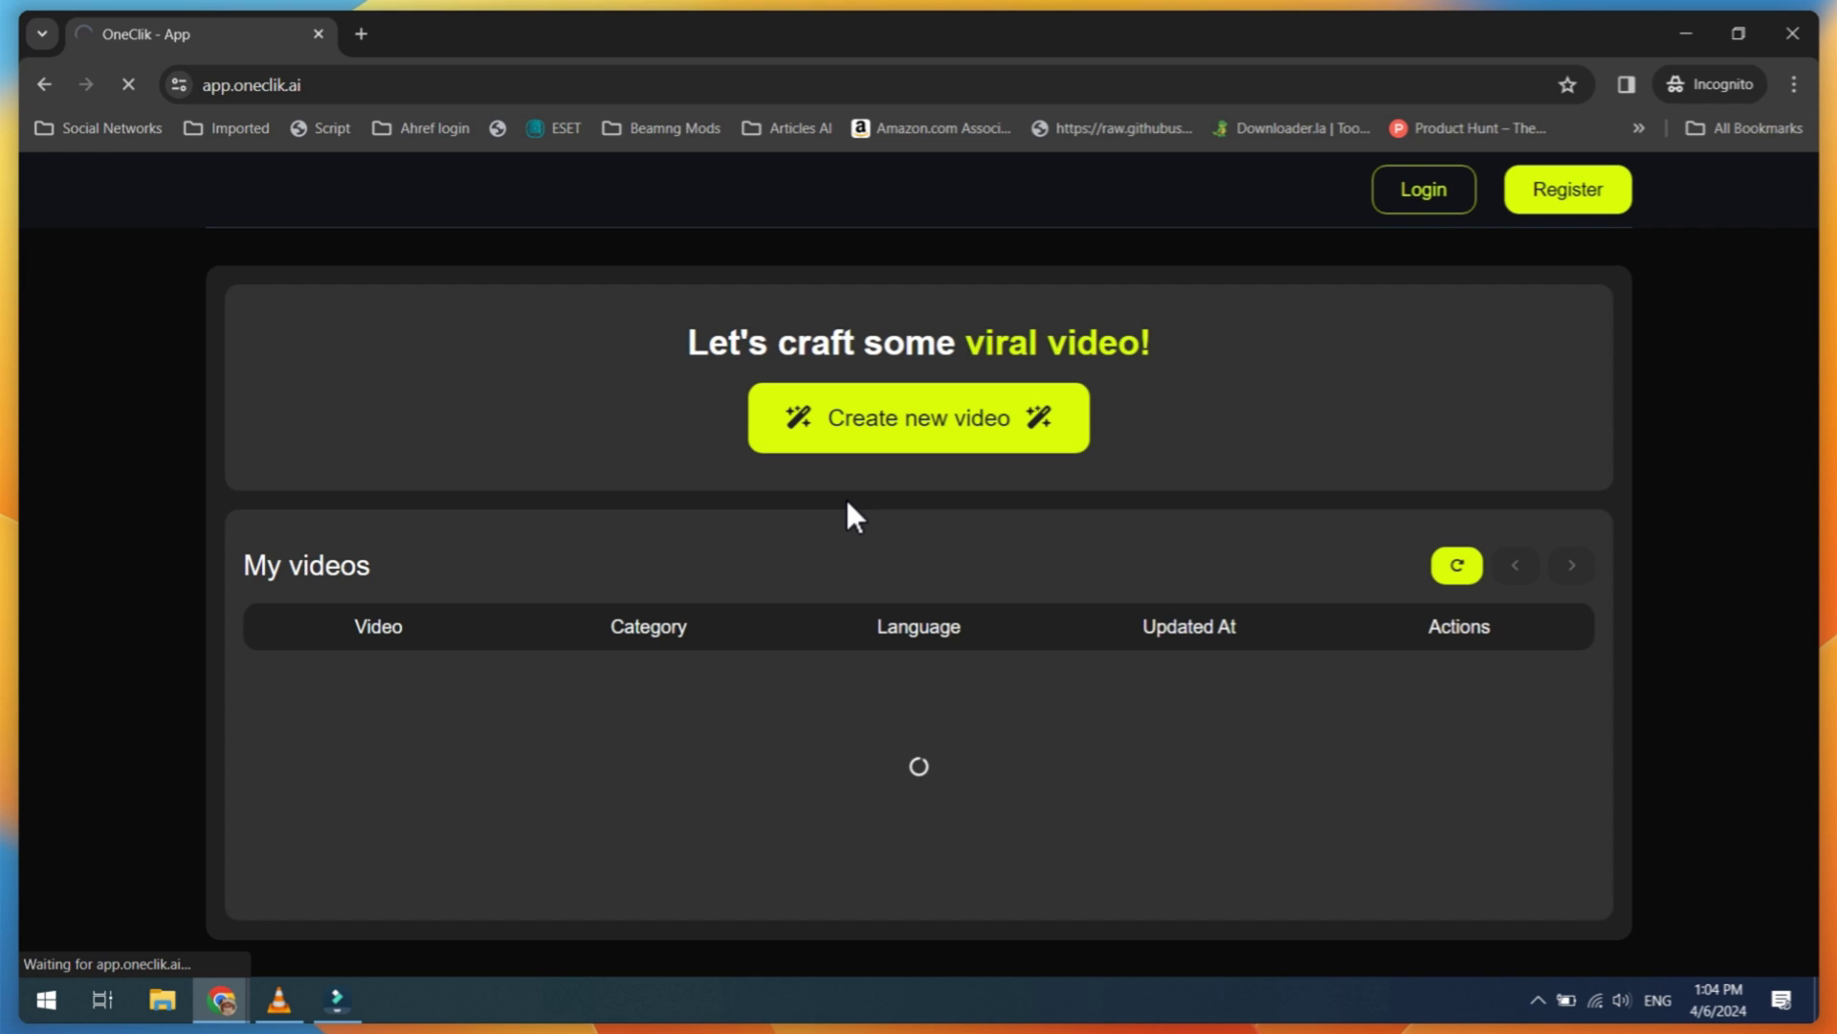
# Step: Create a new AI Video over the COOKING background footage and continue to the script step
pyautogui.click(881, 439)
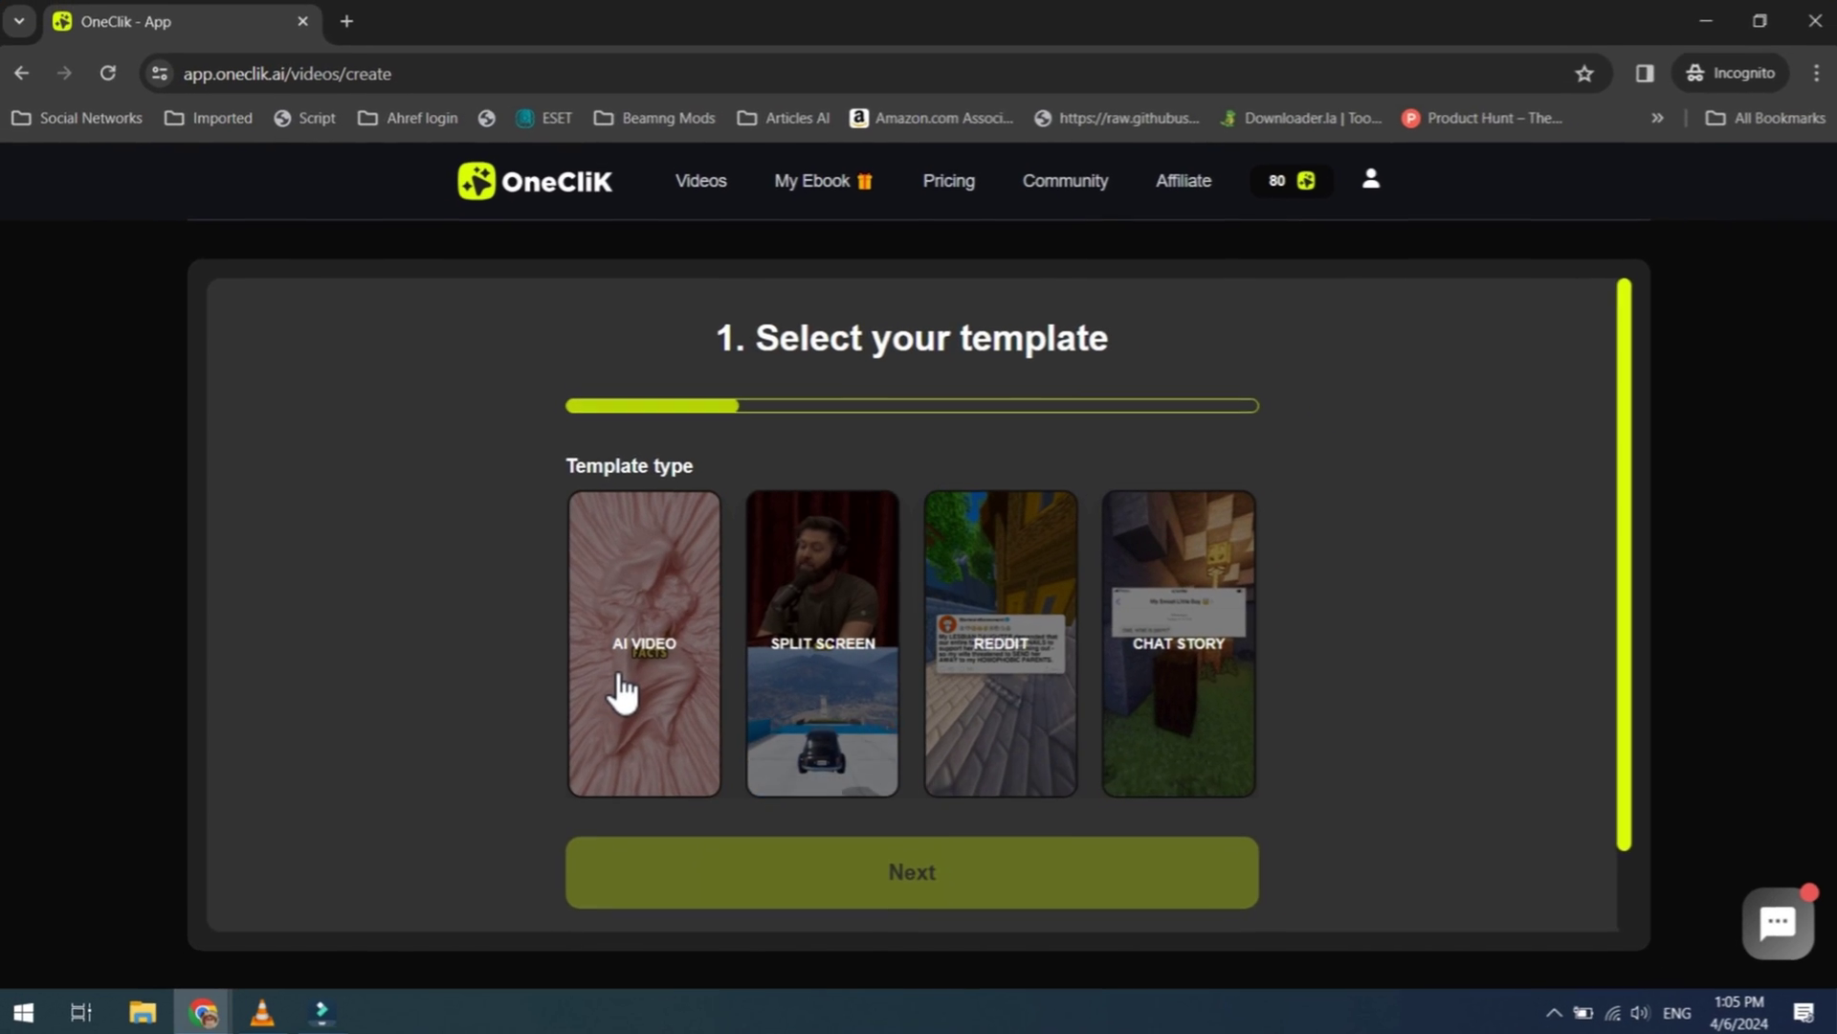
pyautogui.click(622, 689)
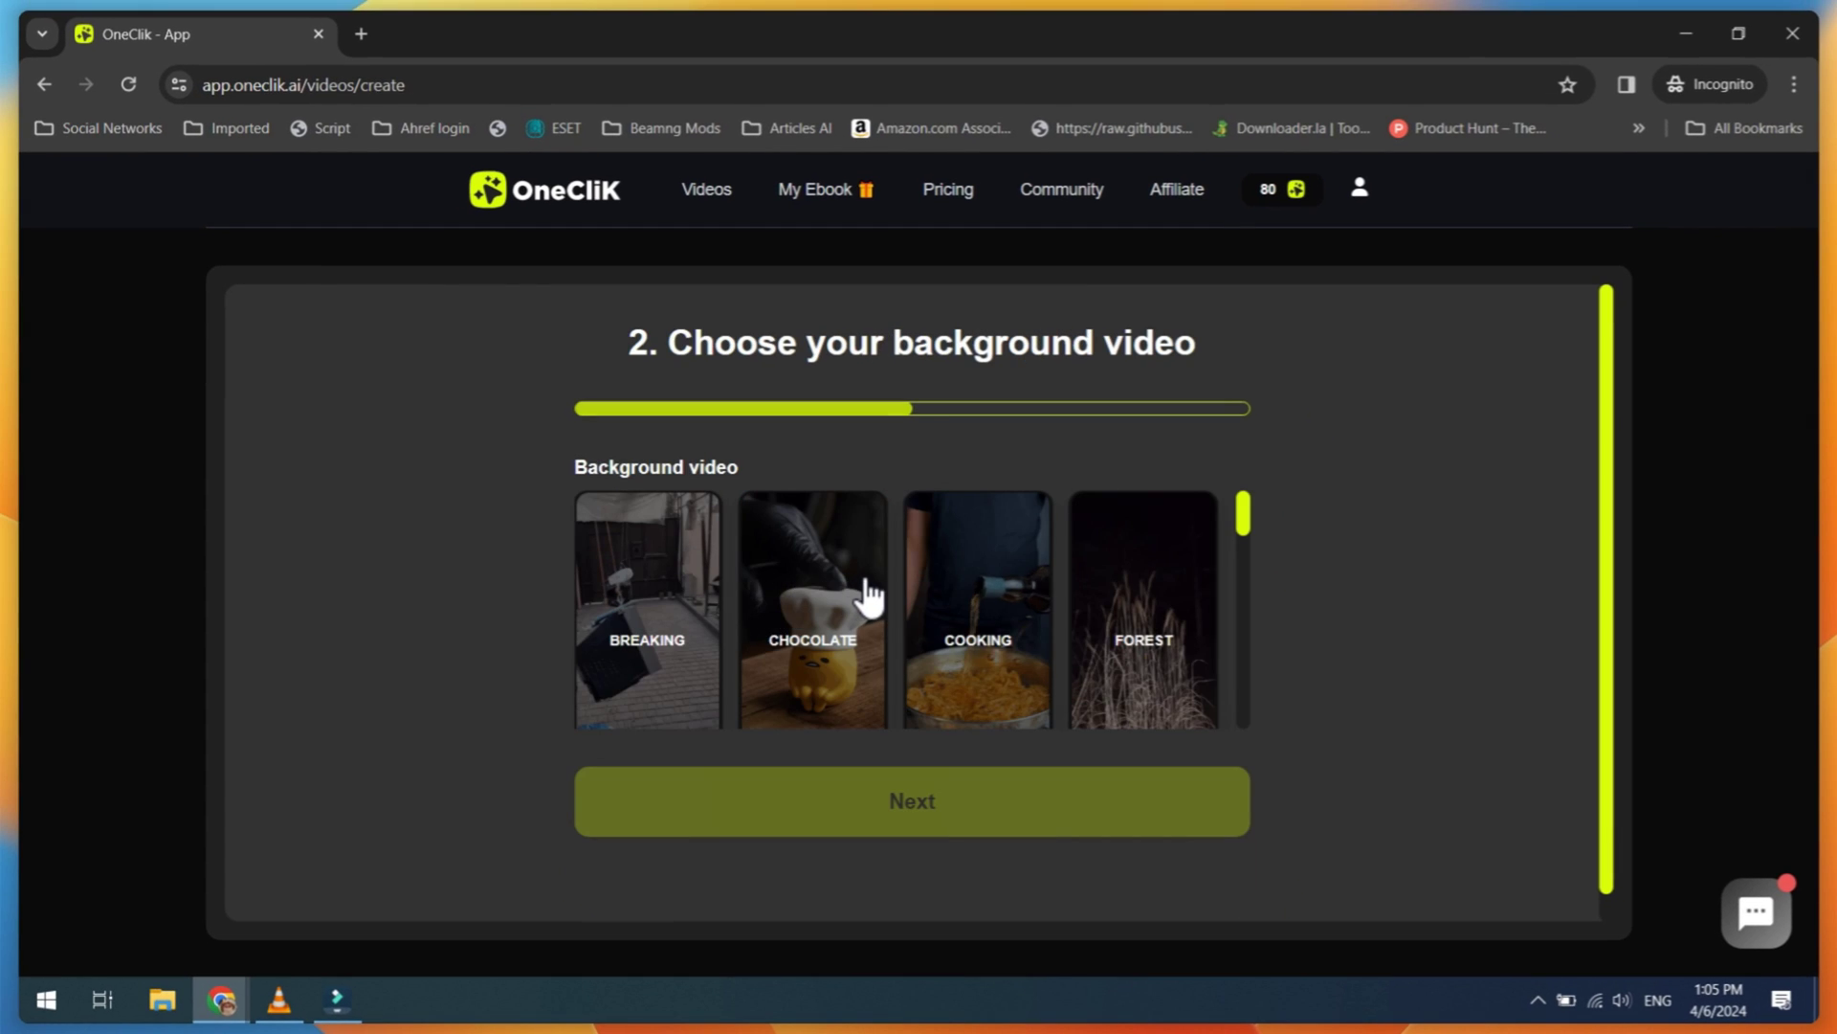
pyautogui.scroll(-5, 869, 613)
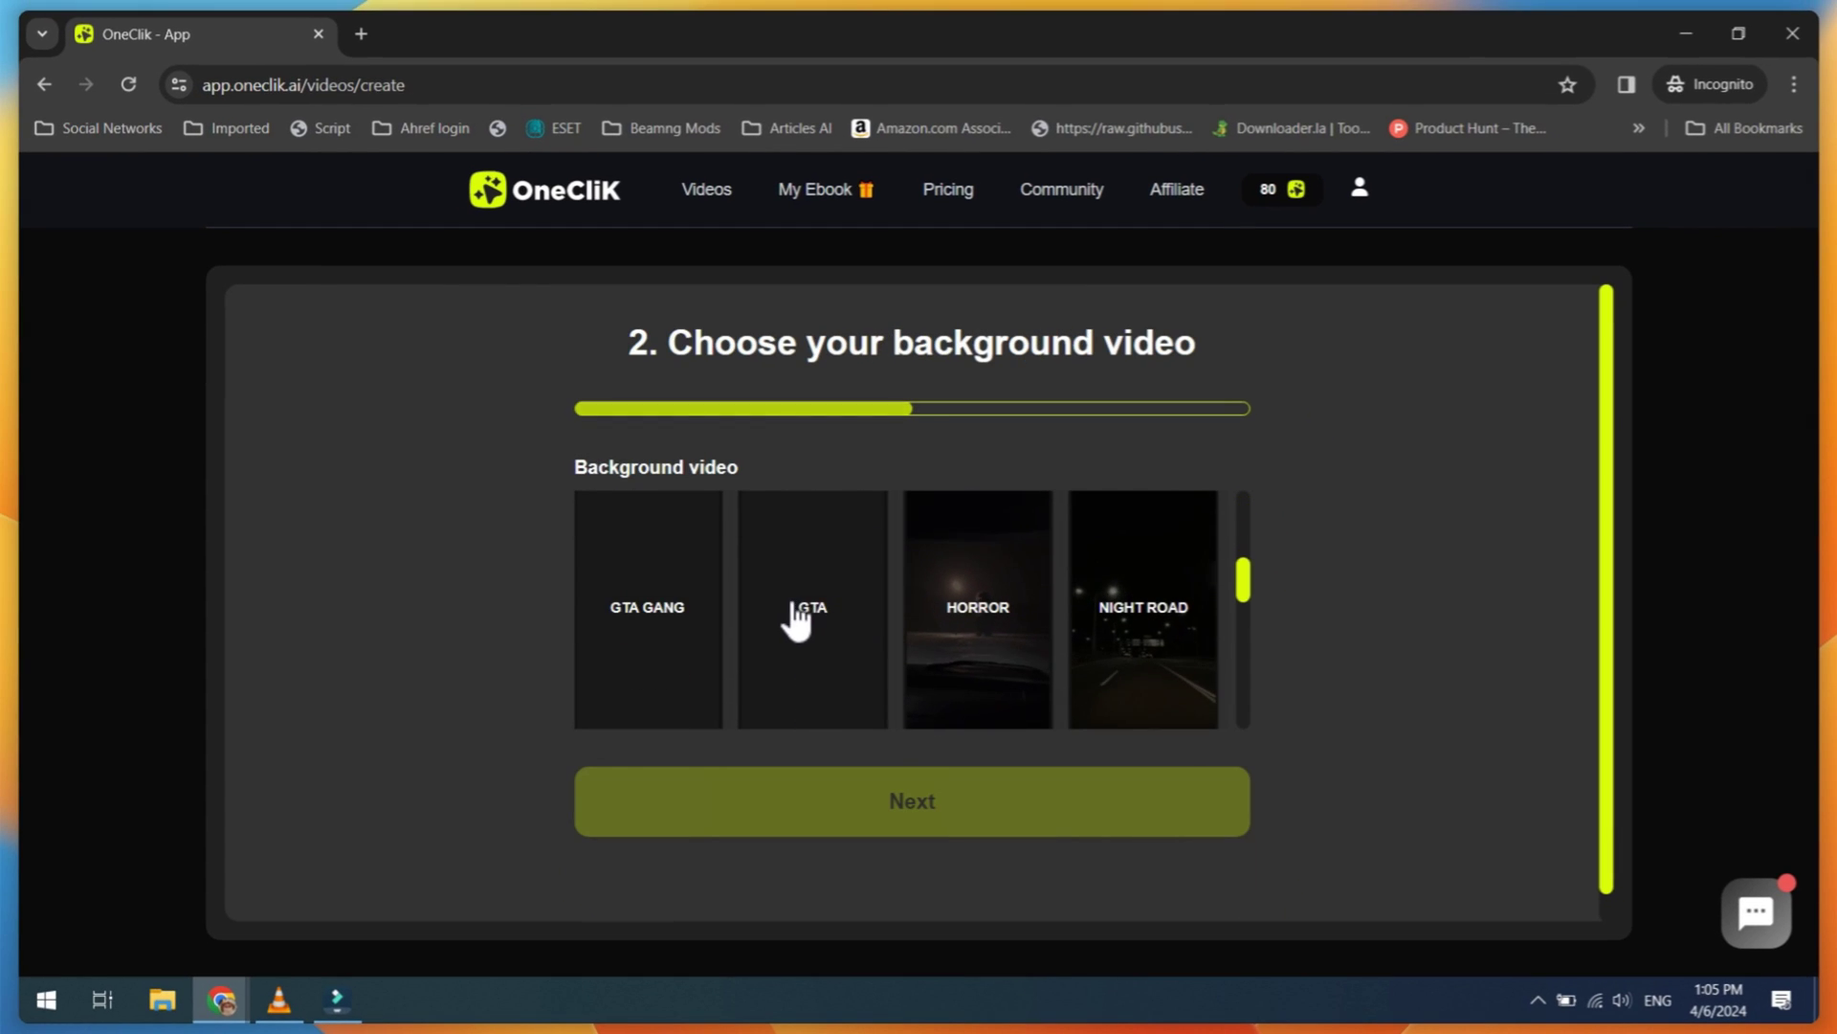
pyautogui.scroll(5, 791, 620)
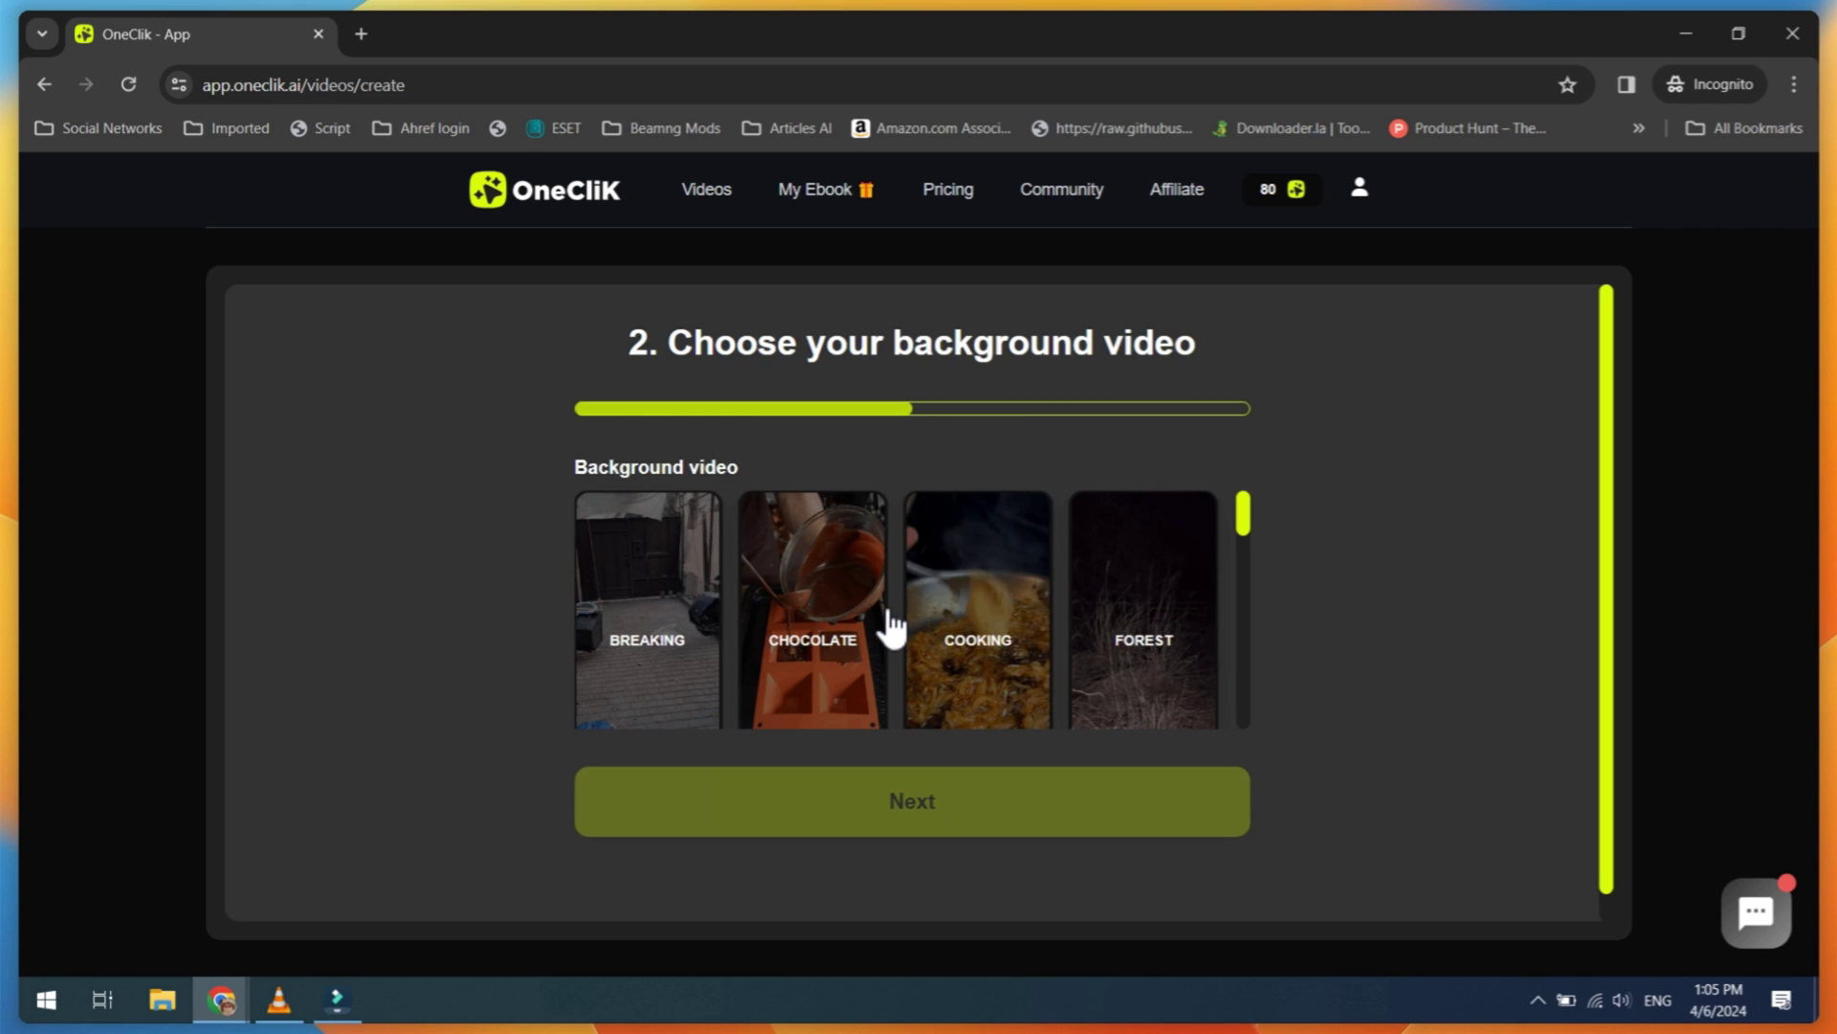
pyautogui.click(947, 639)
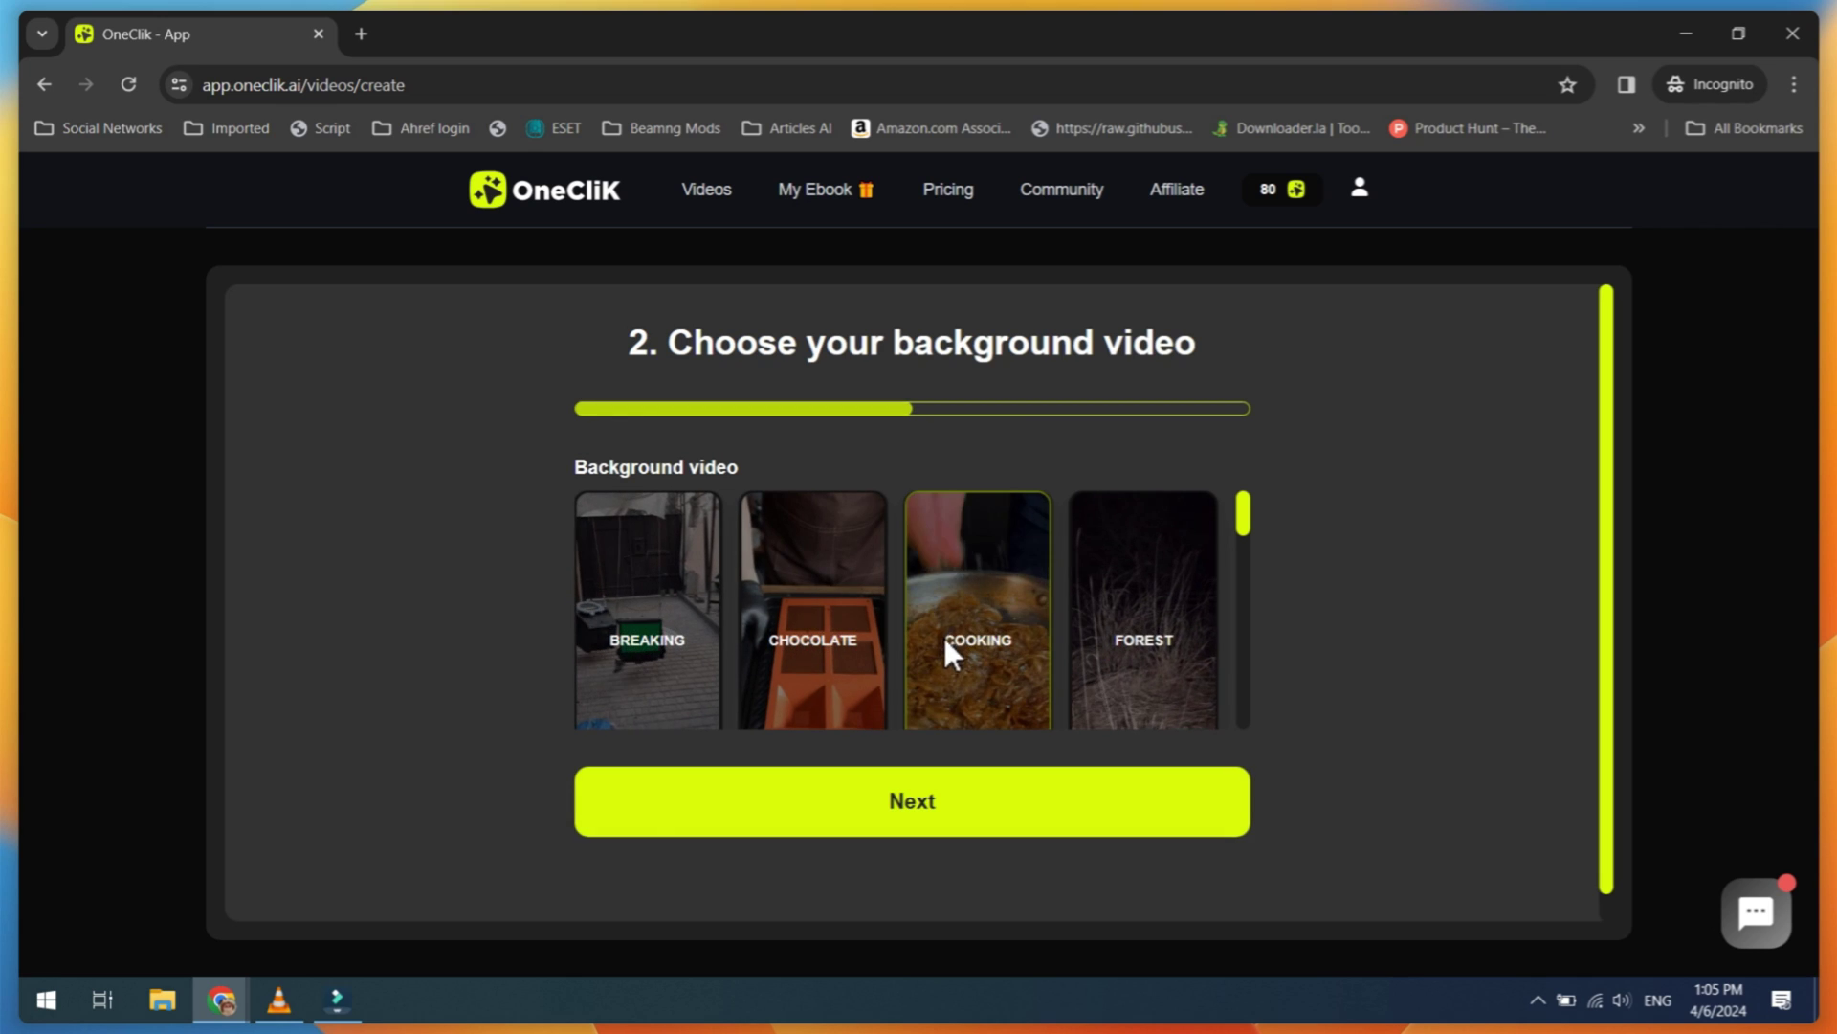
pyautogui.click(925, 818)
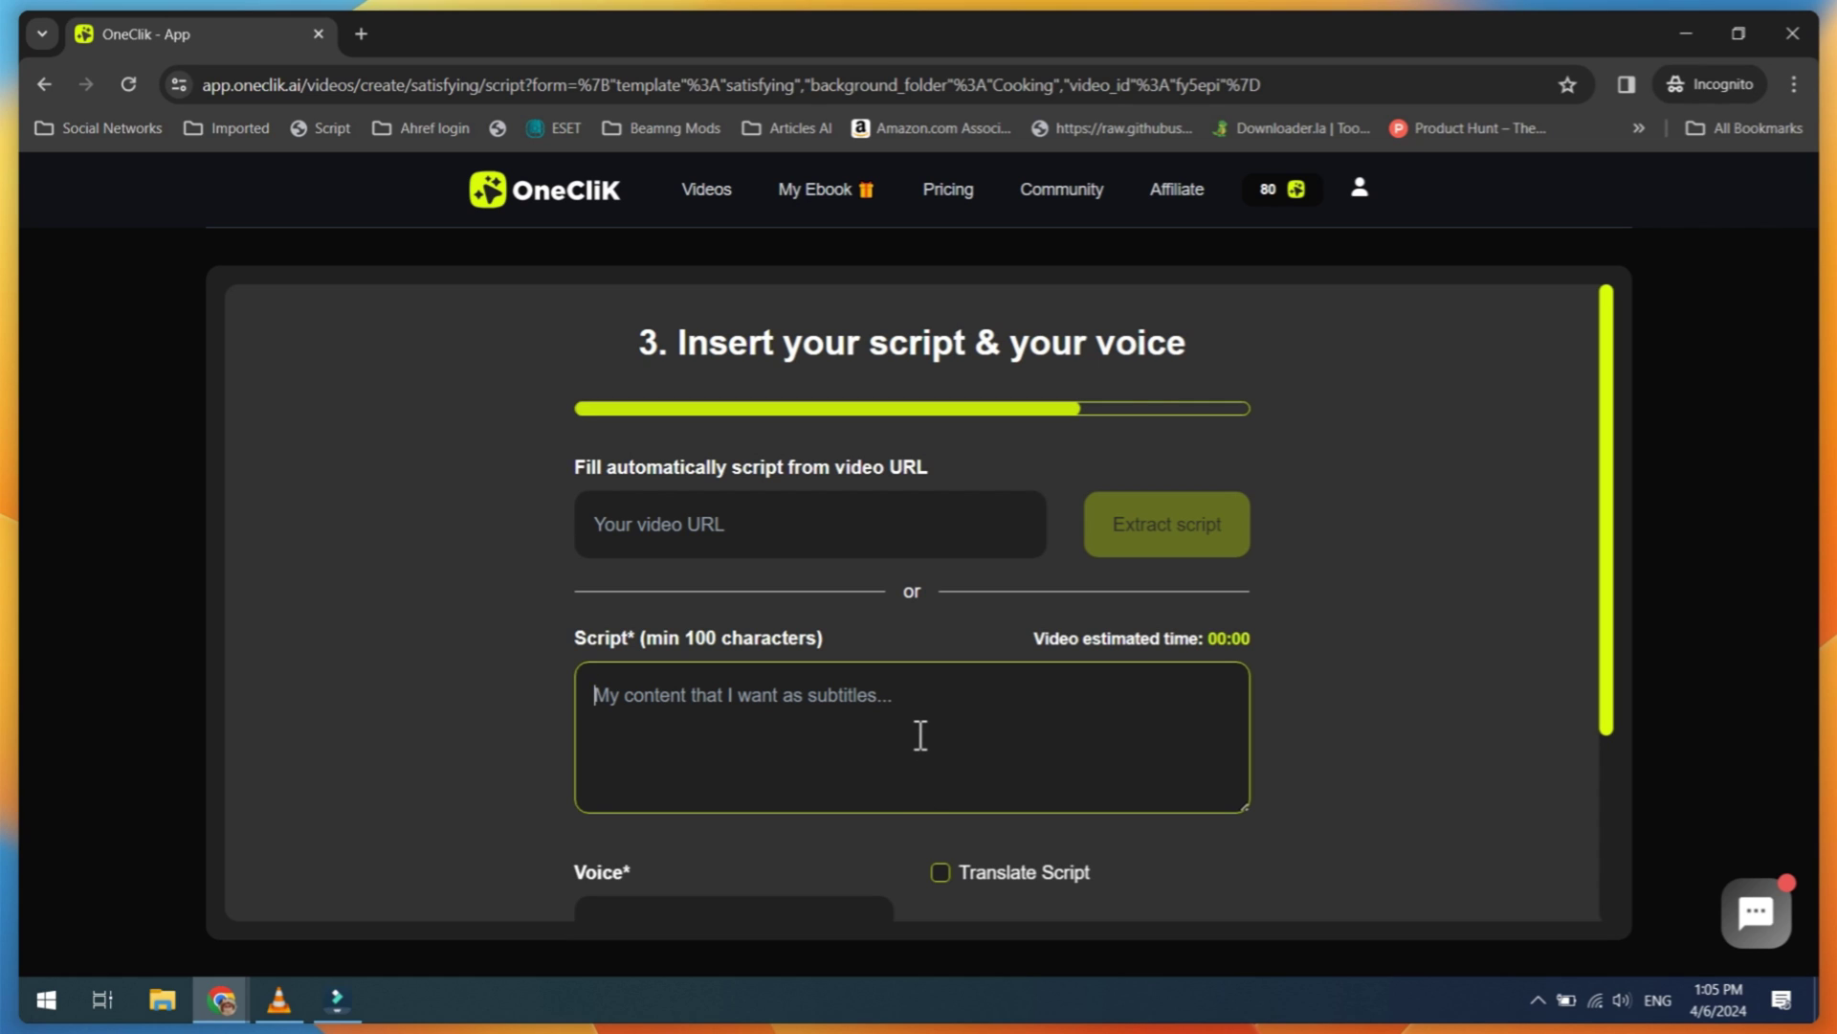
# Step: Paste the prepared script about ants disappearing from Earth into the Script box
pyautogui.scroll(-3, 957, 670)
pyautogui.scroll(3, 963, 623)
pyautogui.scroll(-1, 879, 546)
pyautogui.click(777, 593)
pyautogui.write('"Ever wondered what would happen if ants disappeared from Earth? Find out in just two lines: chaos in ecosystems, from disrupted soil to hungry predators scrambling for food."')
# Step: Choose Adam as the narrator voice and submit to generate the video
pyautogui.scroll(-1, 778, 504)
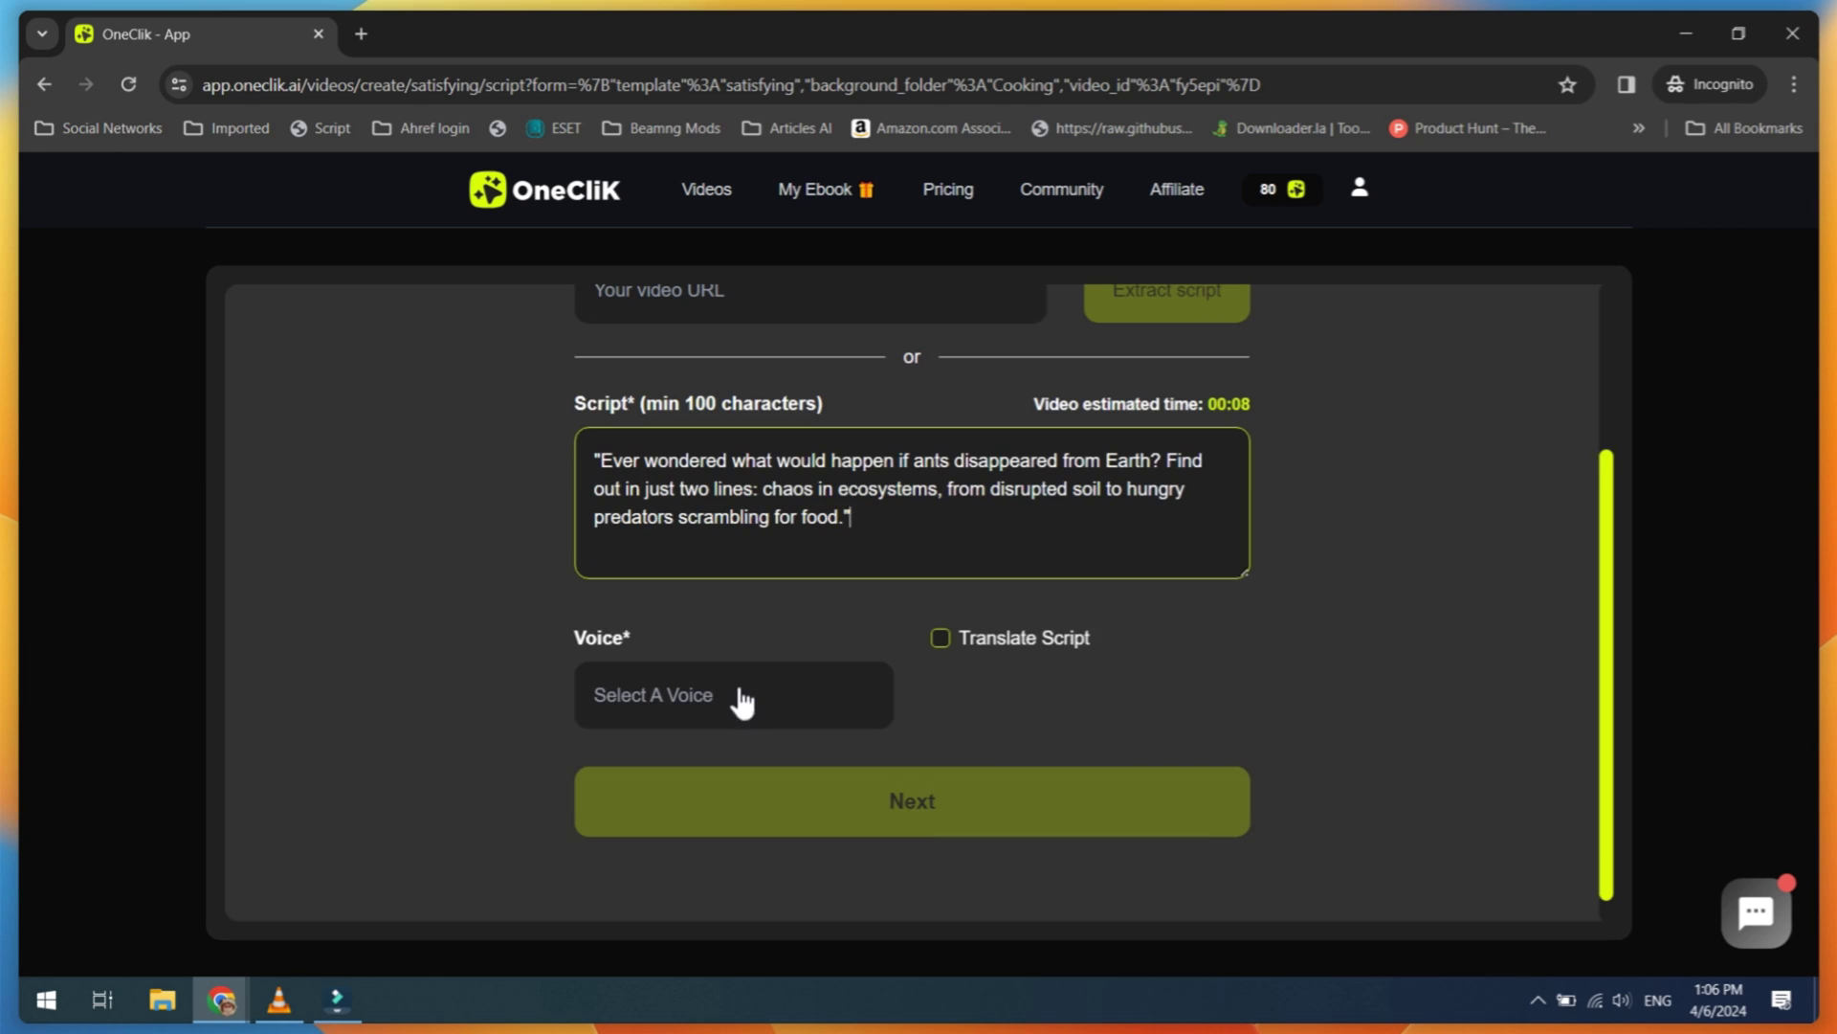
pyautogui.click(738, 698)
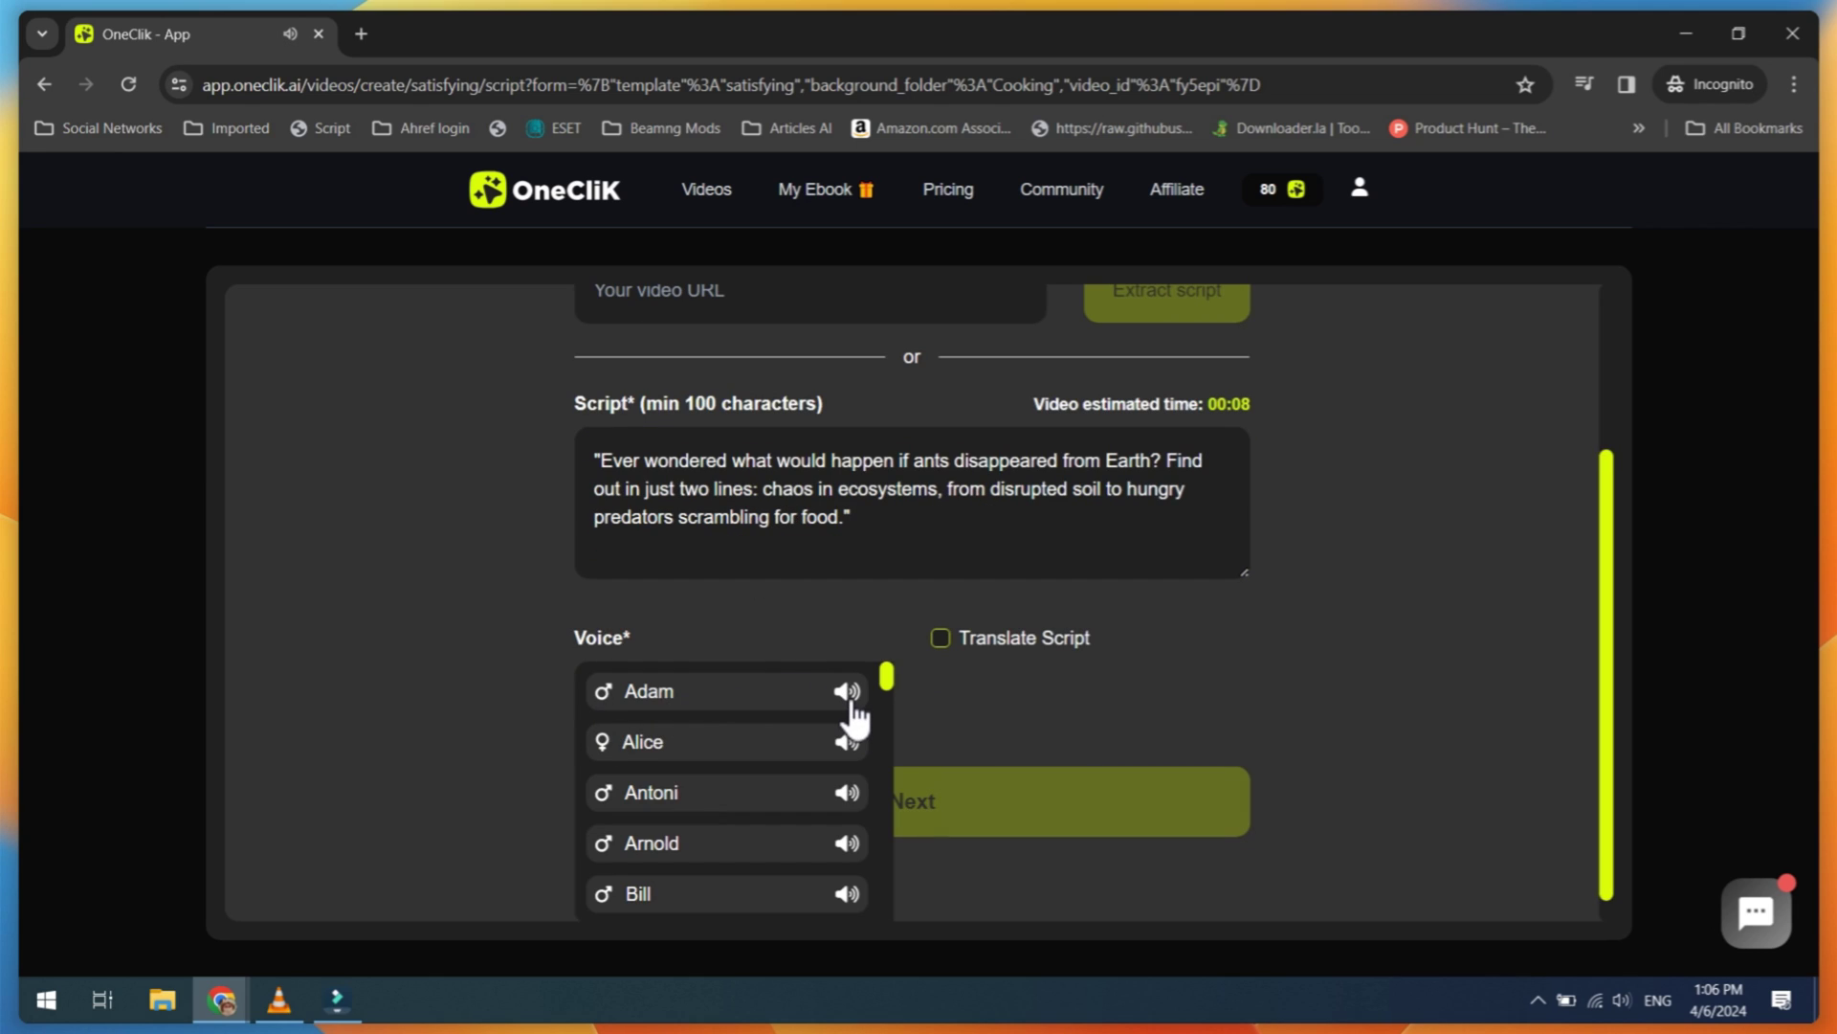
pyautogui.click(762, 709)
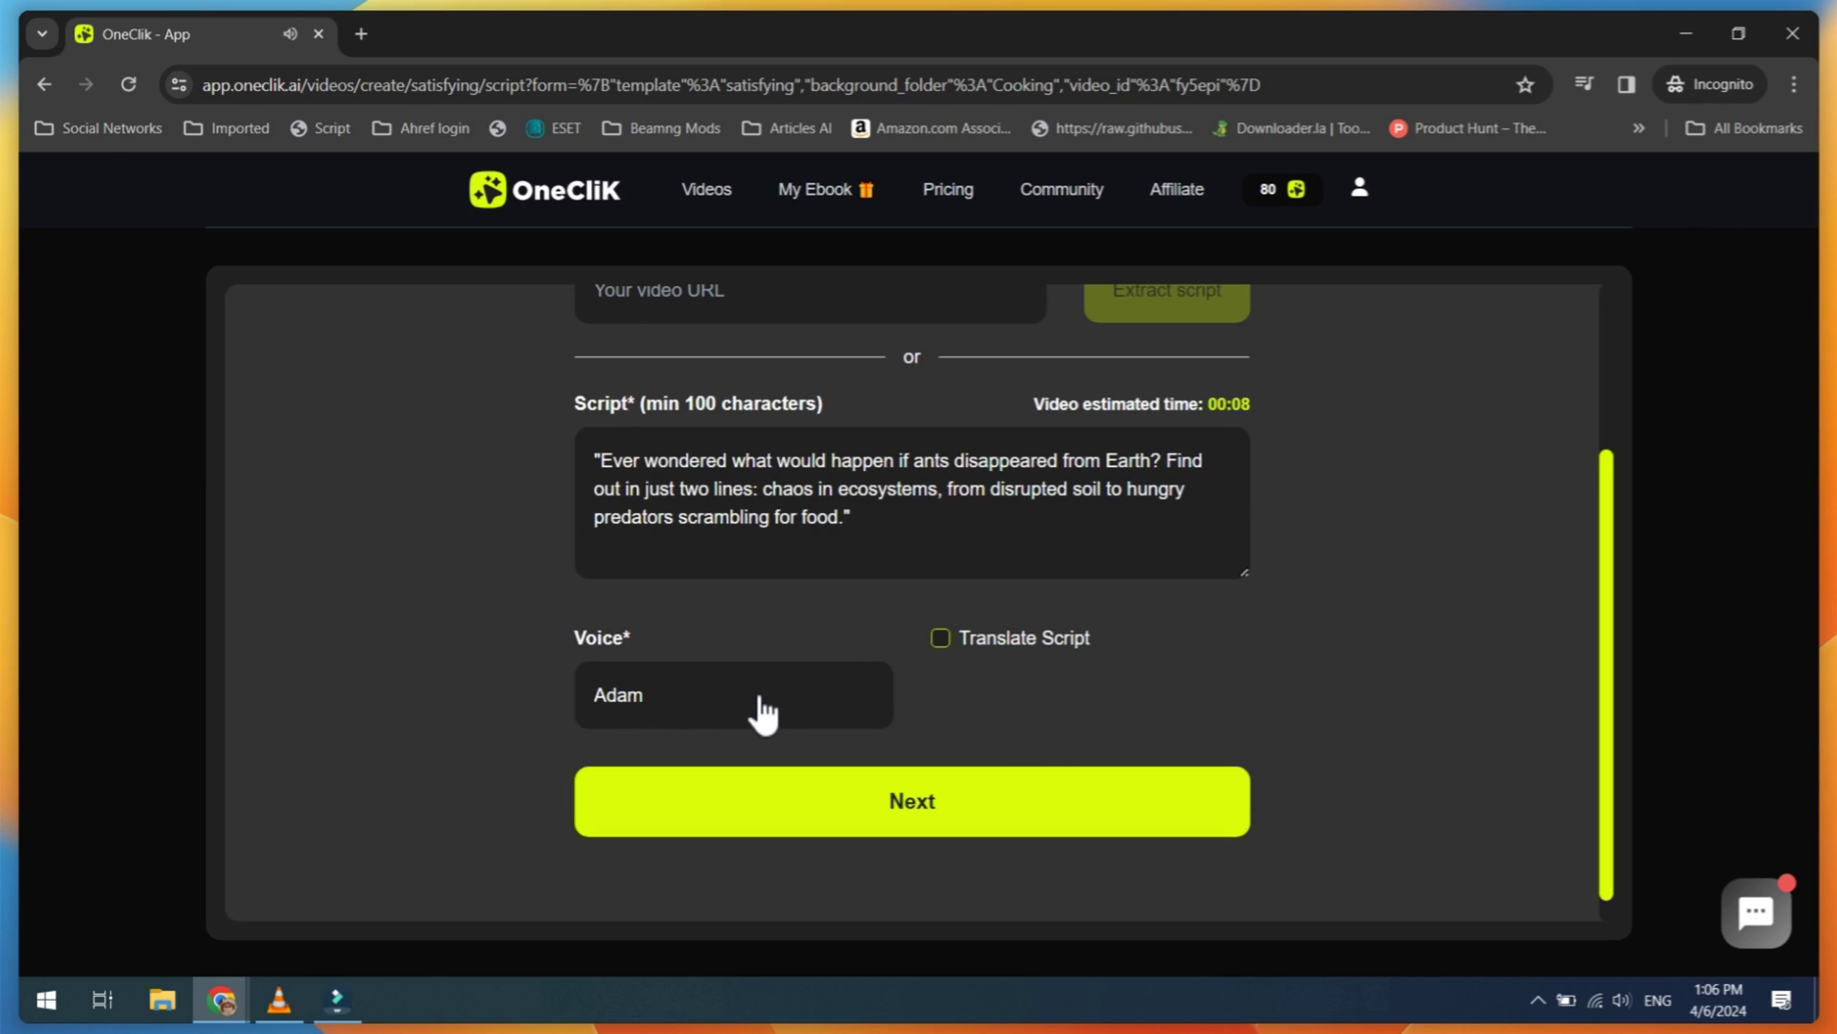
pyautogui.scroll(2, 781, 719)
pyautogui.scroll(-2, 890, 722)
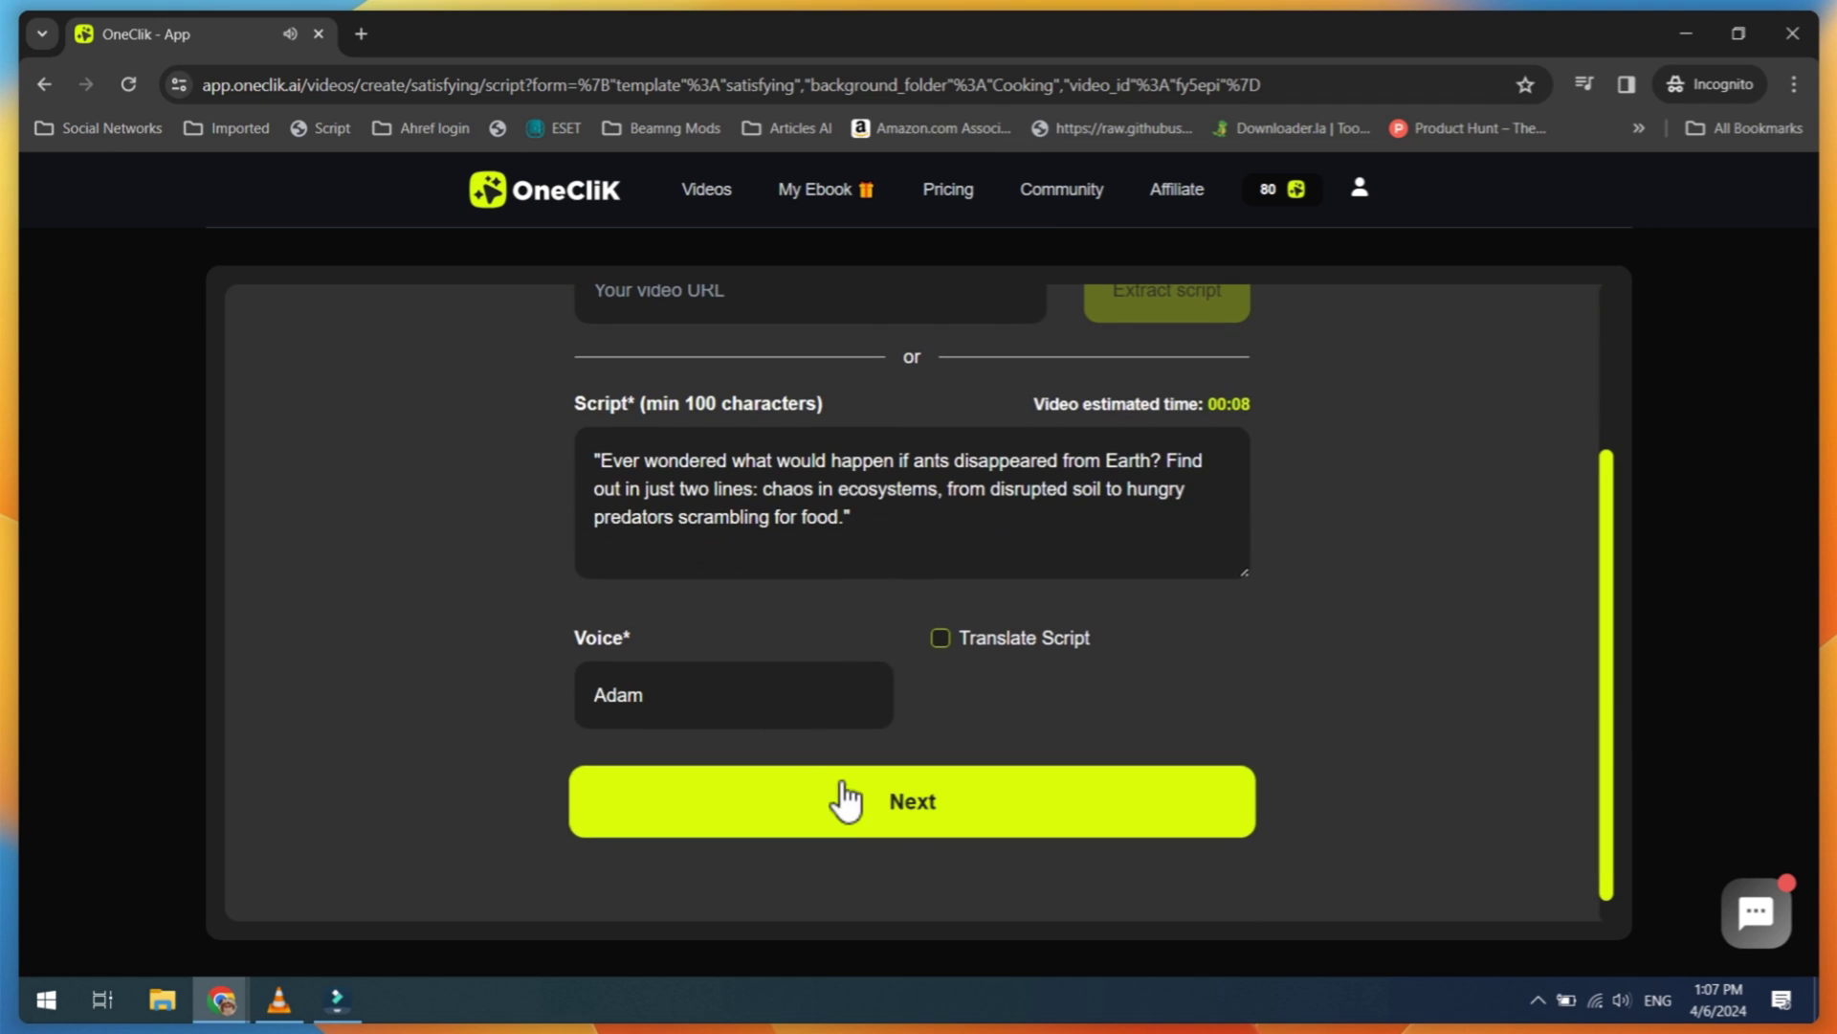
pyautogui.click(903, 809)
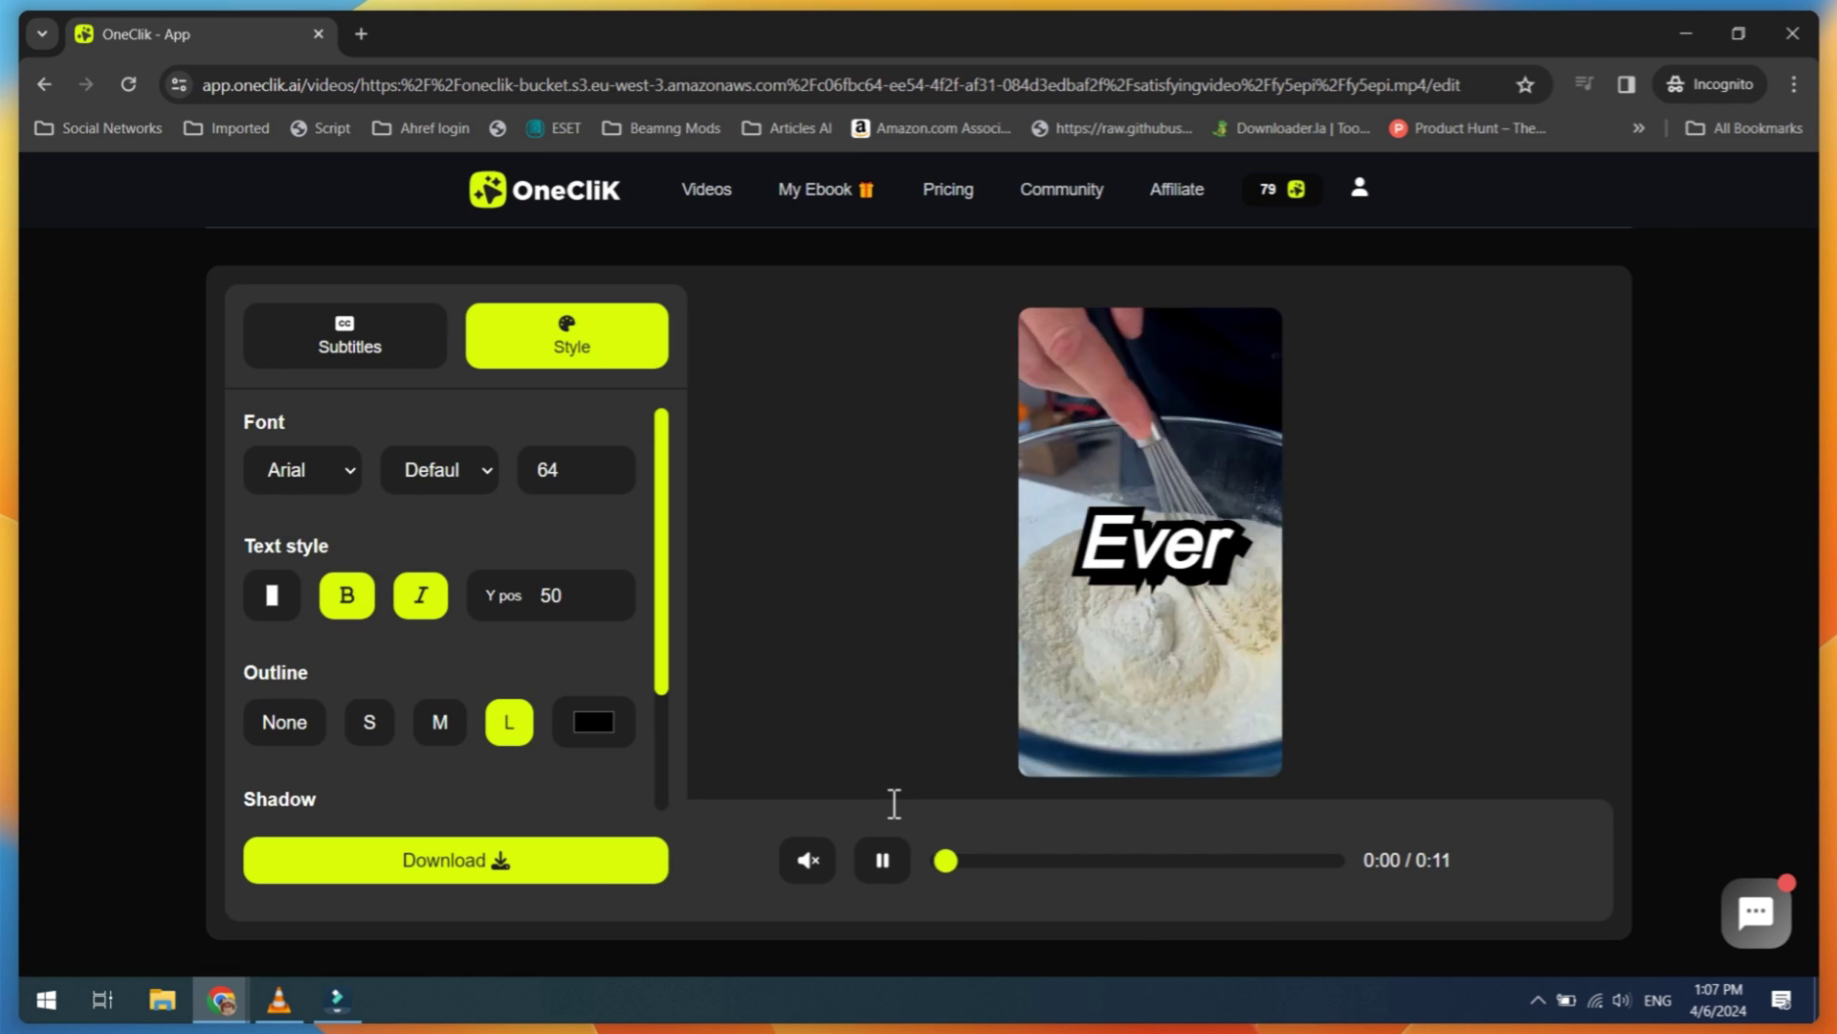
# Step: Restyle the subtitles to font size 40, yellow text and a medium (M) outline
pyautogui.click(880, 866)
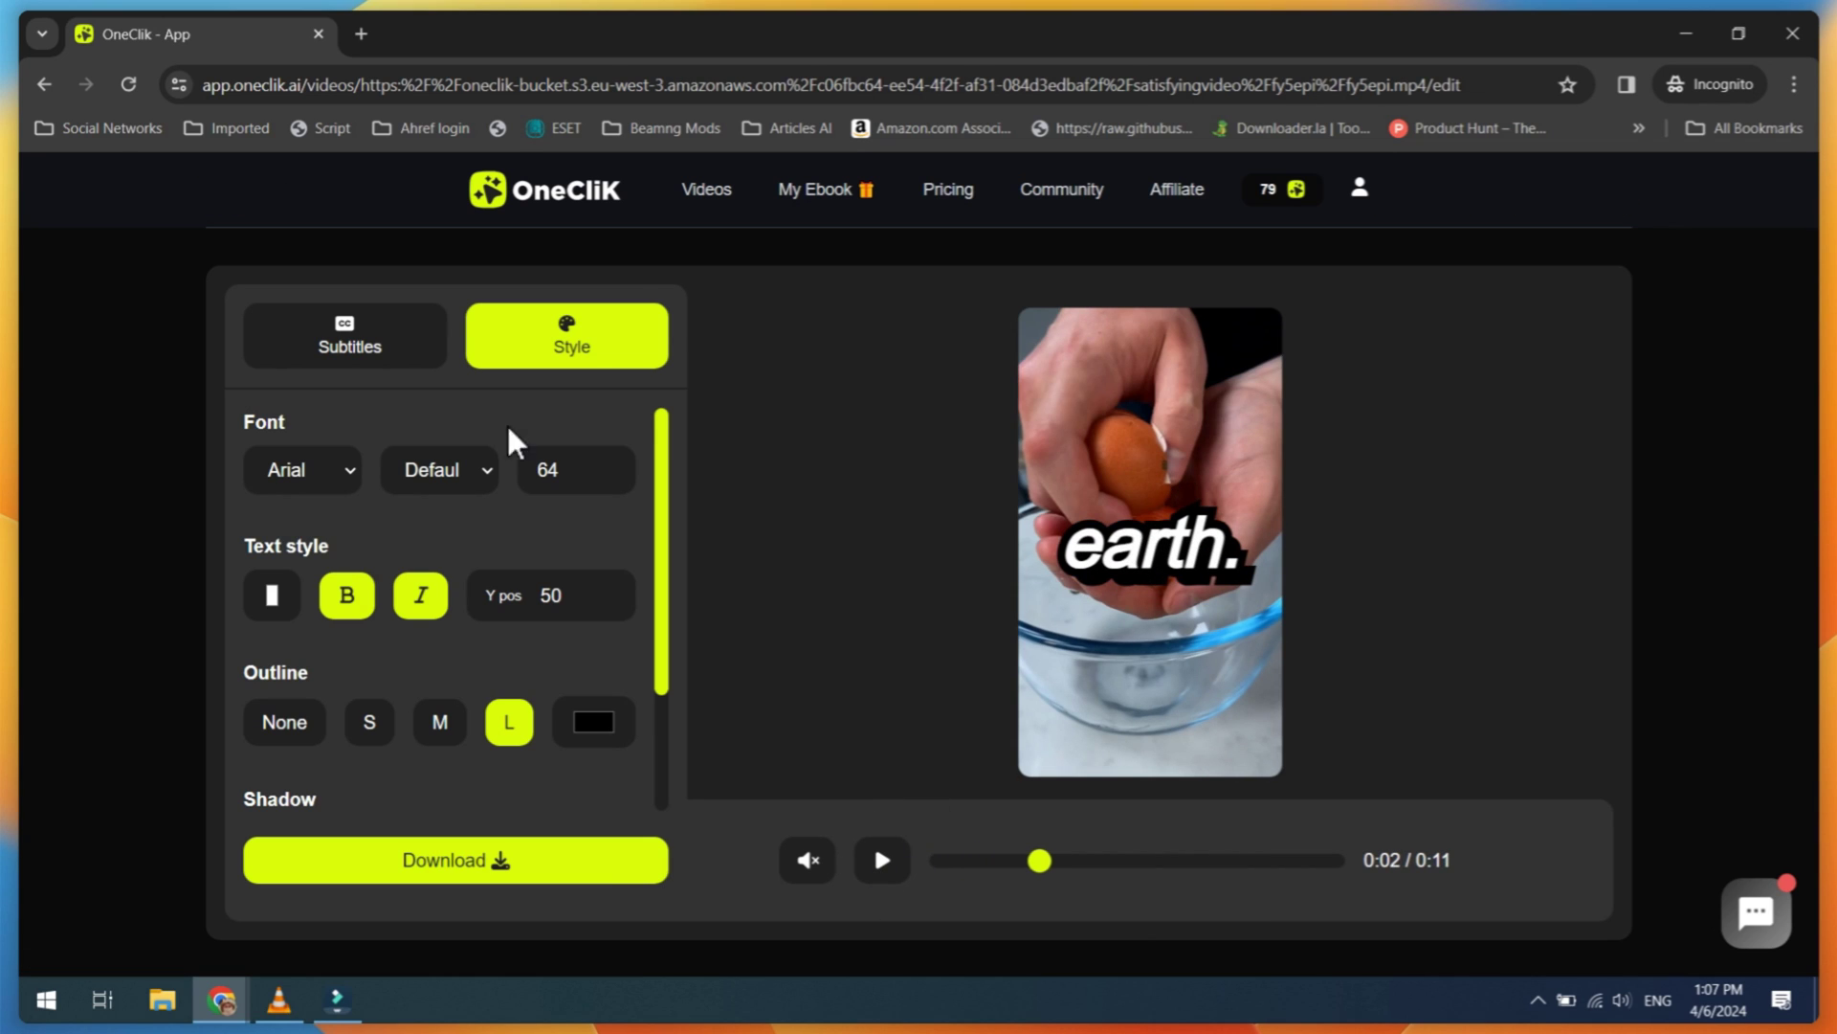
pyautogui.moveTo(607, 474); pyautogui.dragTo(607, 471)
pyautogui.click(272, 594)
pyautogui.moveTo(364, 809); pyautogui.dragTo(480, 808)
pyautogui.click(411, 540)
pyautogui.click(369, 724)
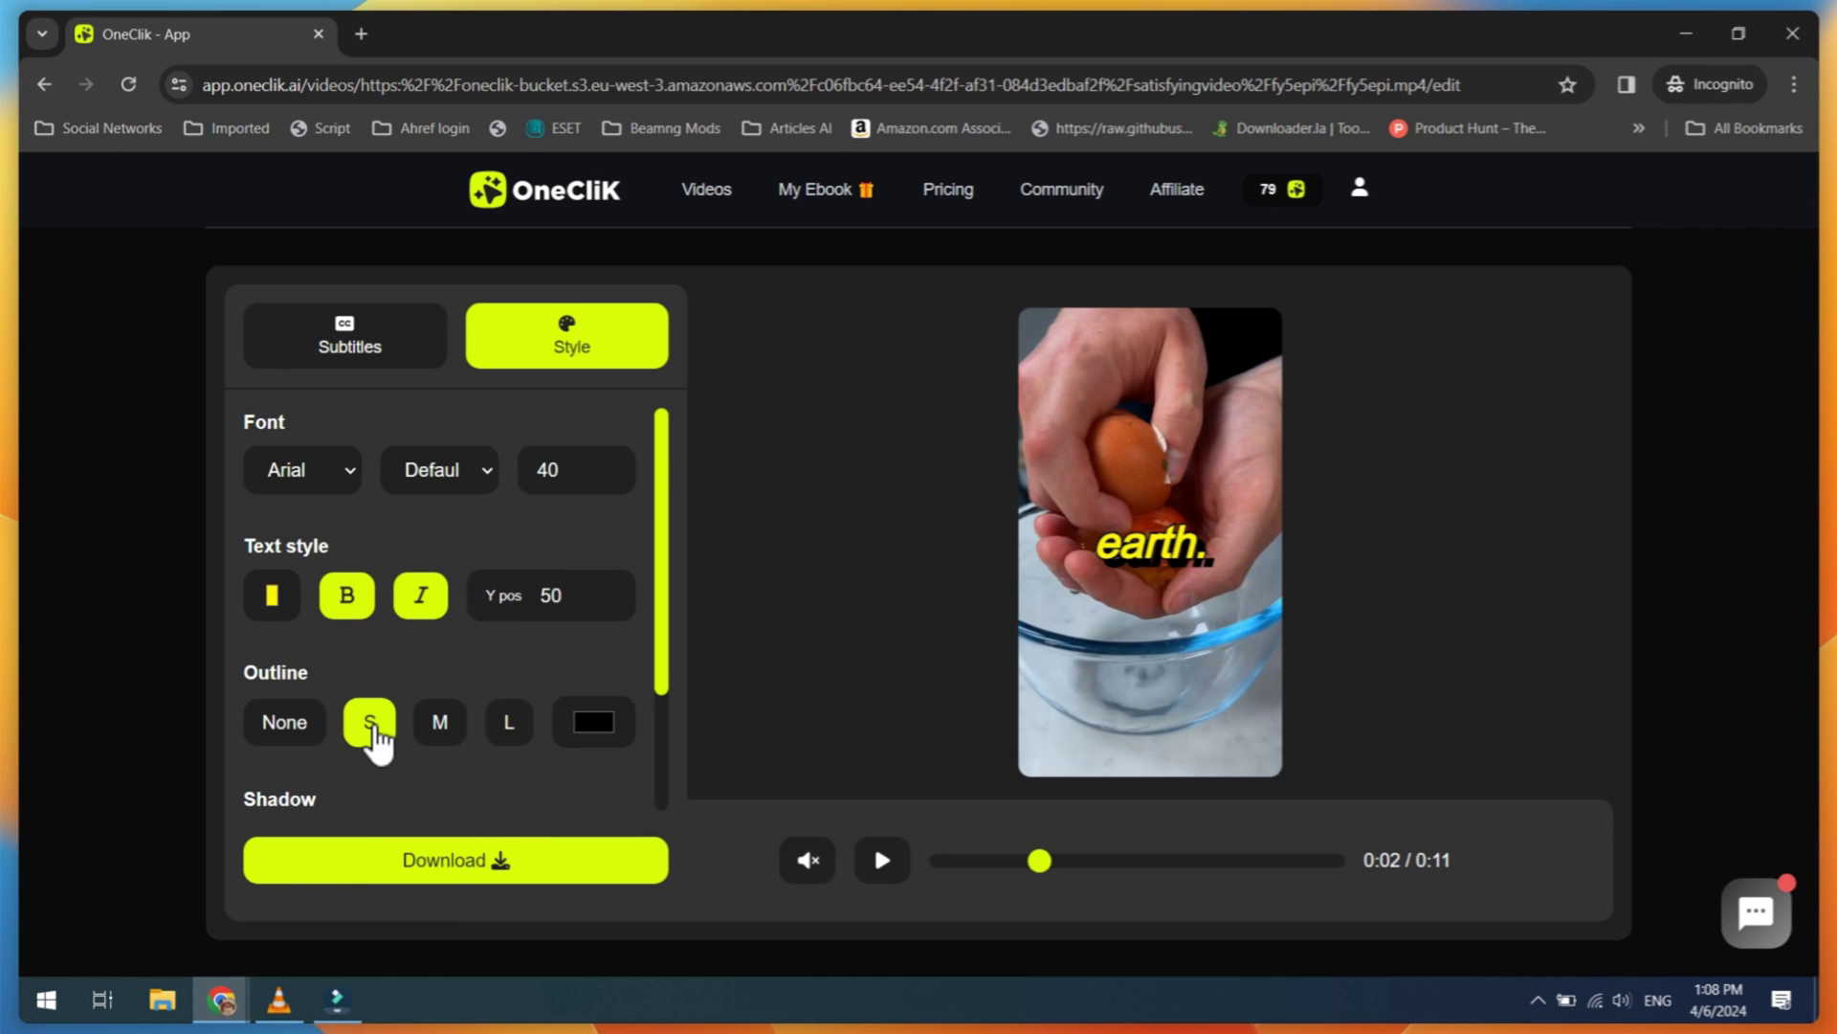
pyautogui.scroll(-1, 374, 728)
pyautogui.click(278, 604)
pyautogui.scroll(-1, 417, 767)
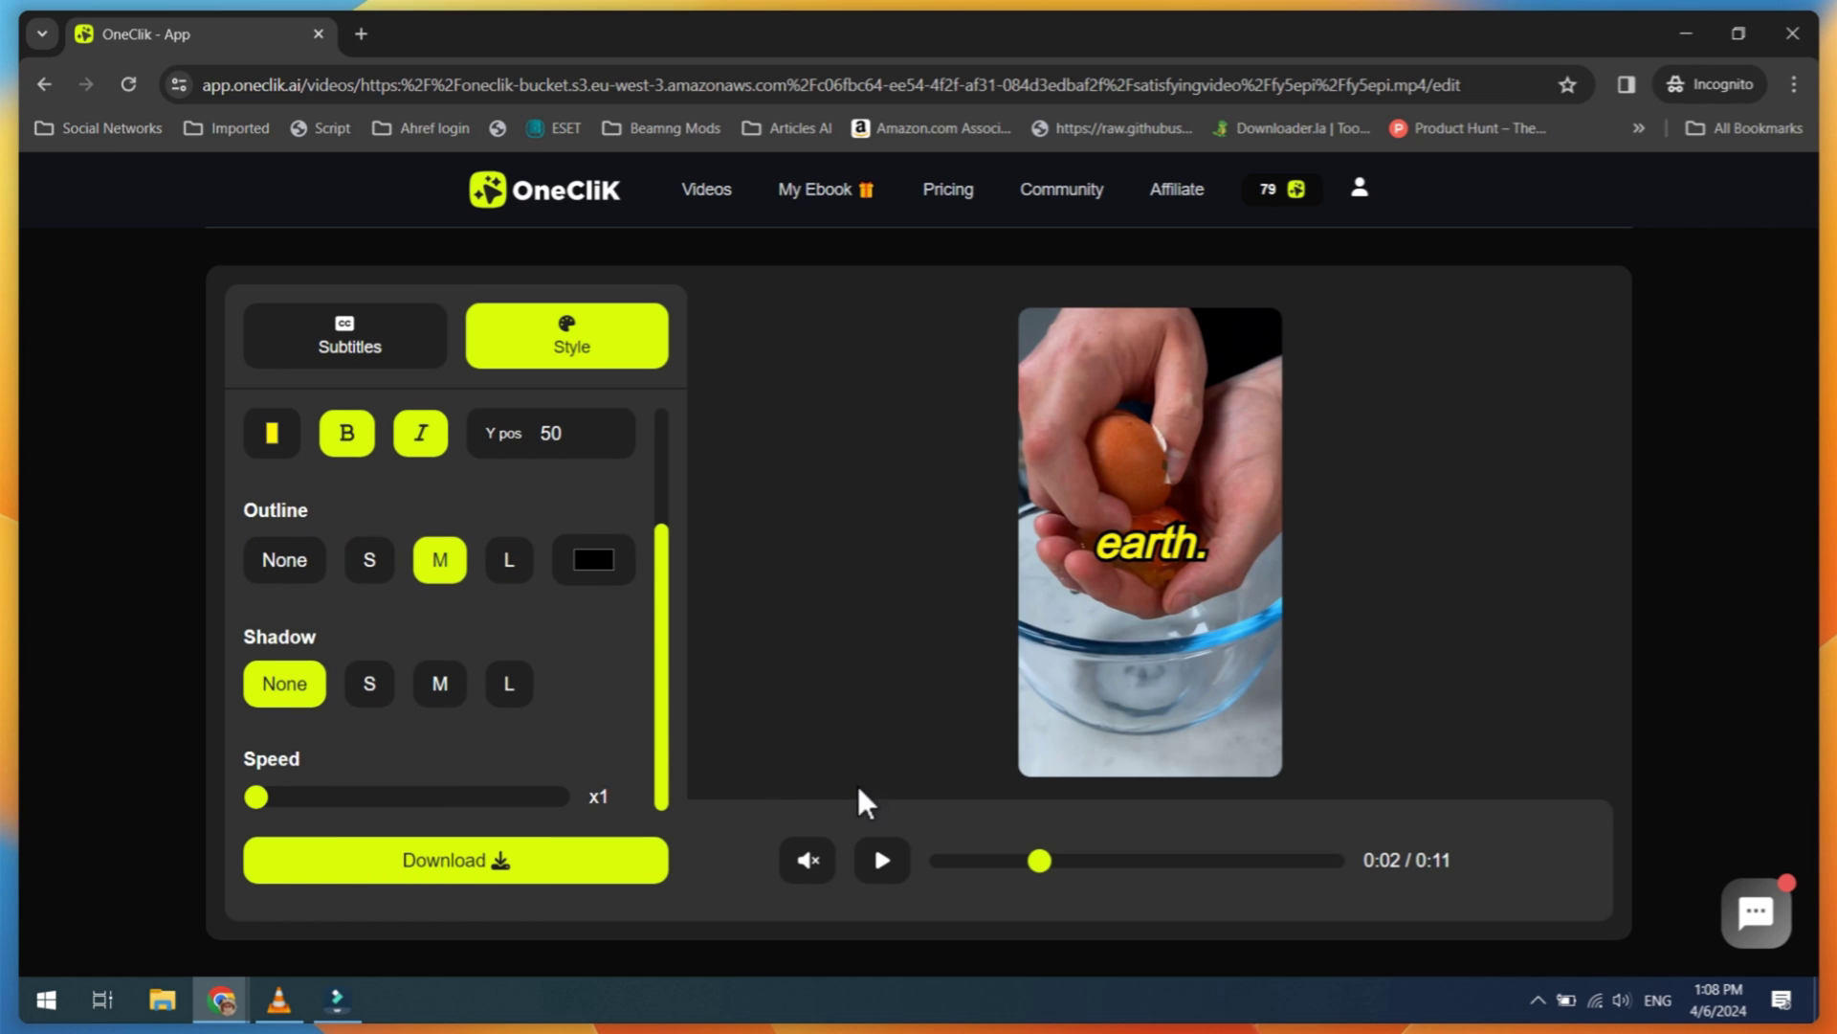
# Step: Preview the restyled video, then download it and save it into the Lab folder
pyautogui.click(882, 859)
pyautogui.click(882, 862)
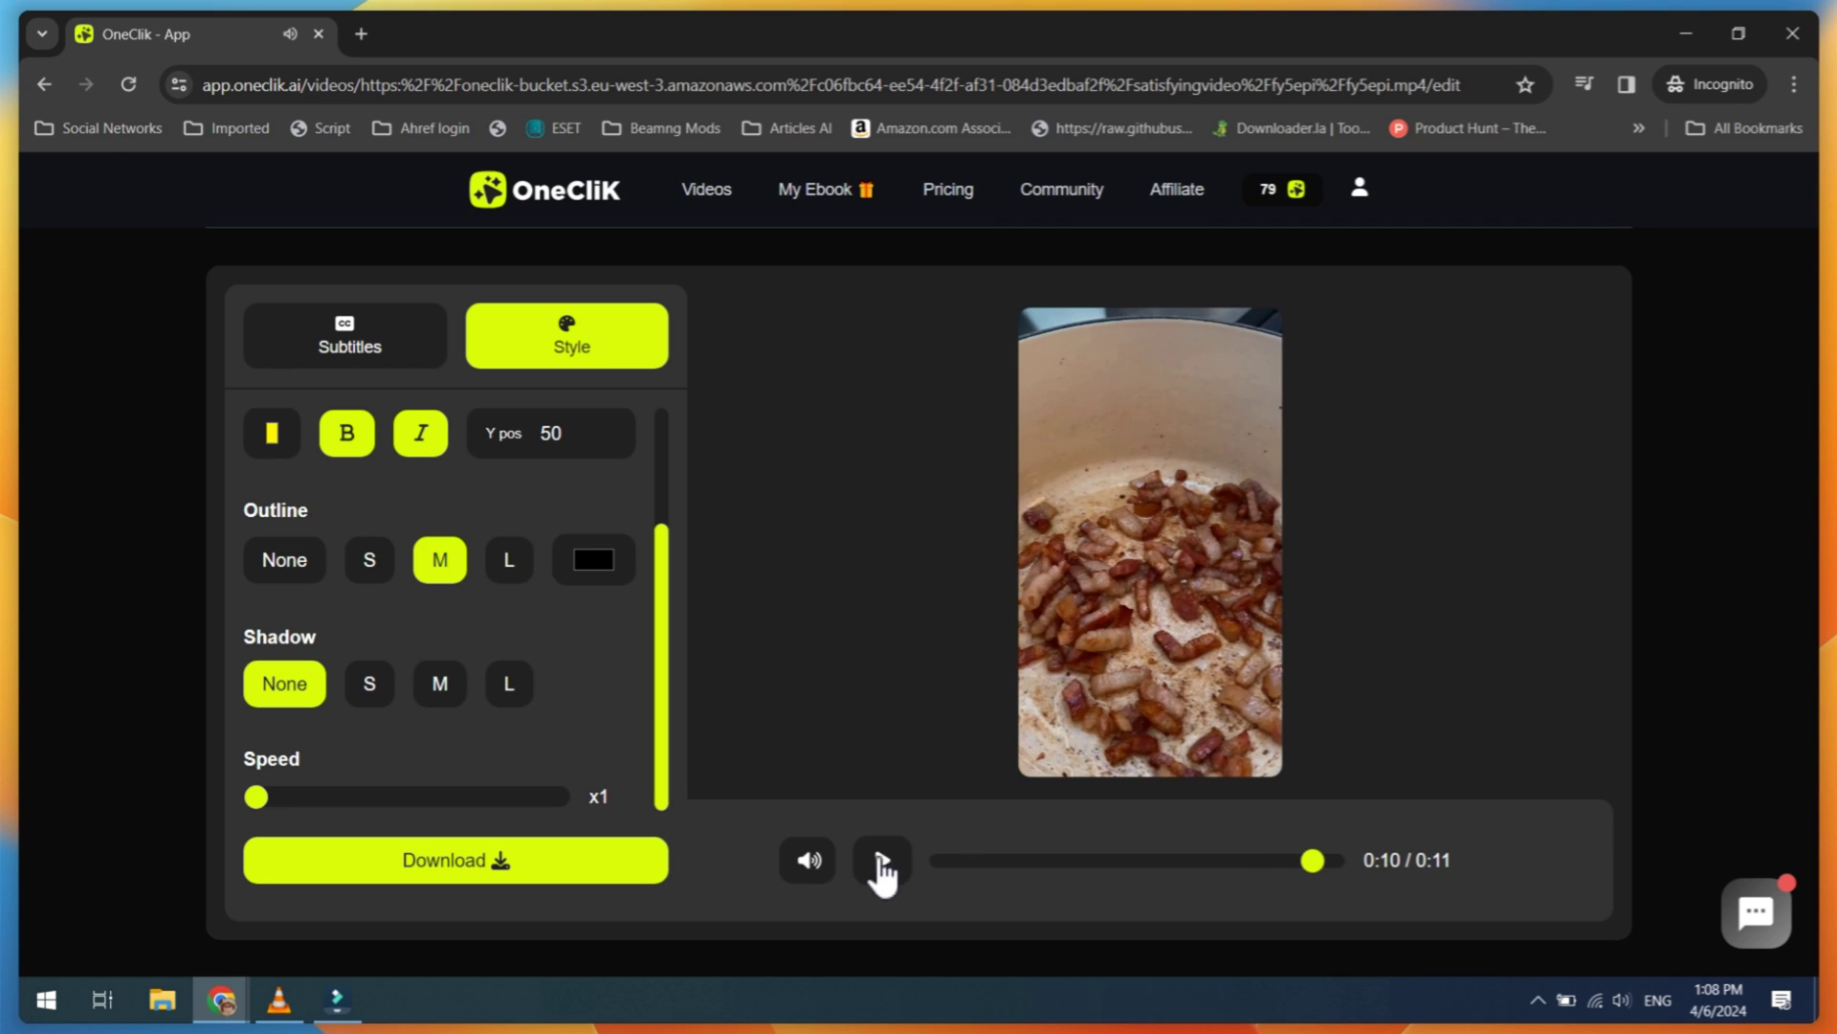
pyautogui.click(568, 868)
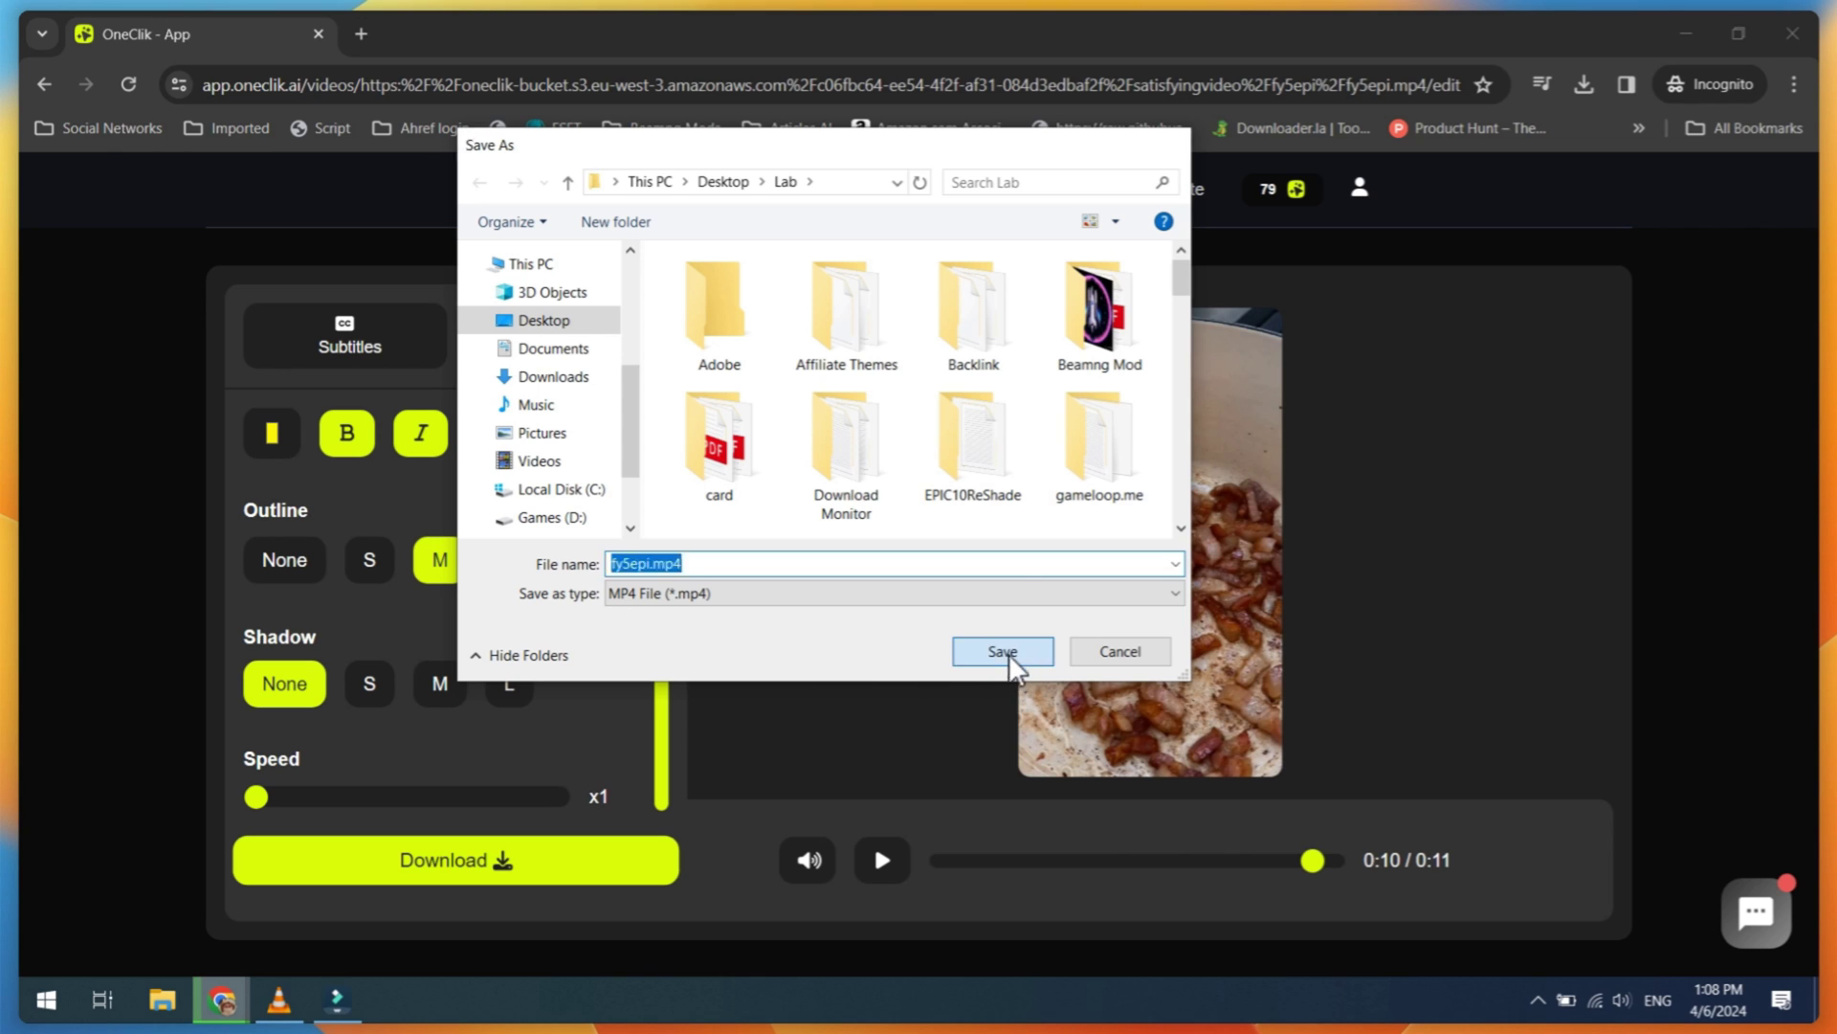
pyautogui.click(1009, 653)
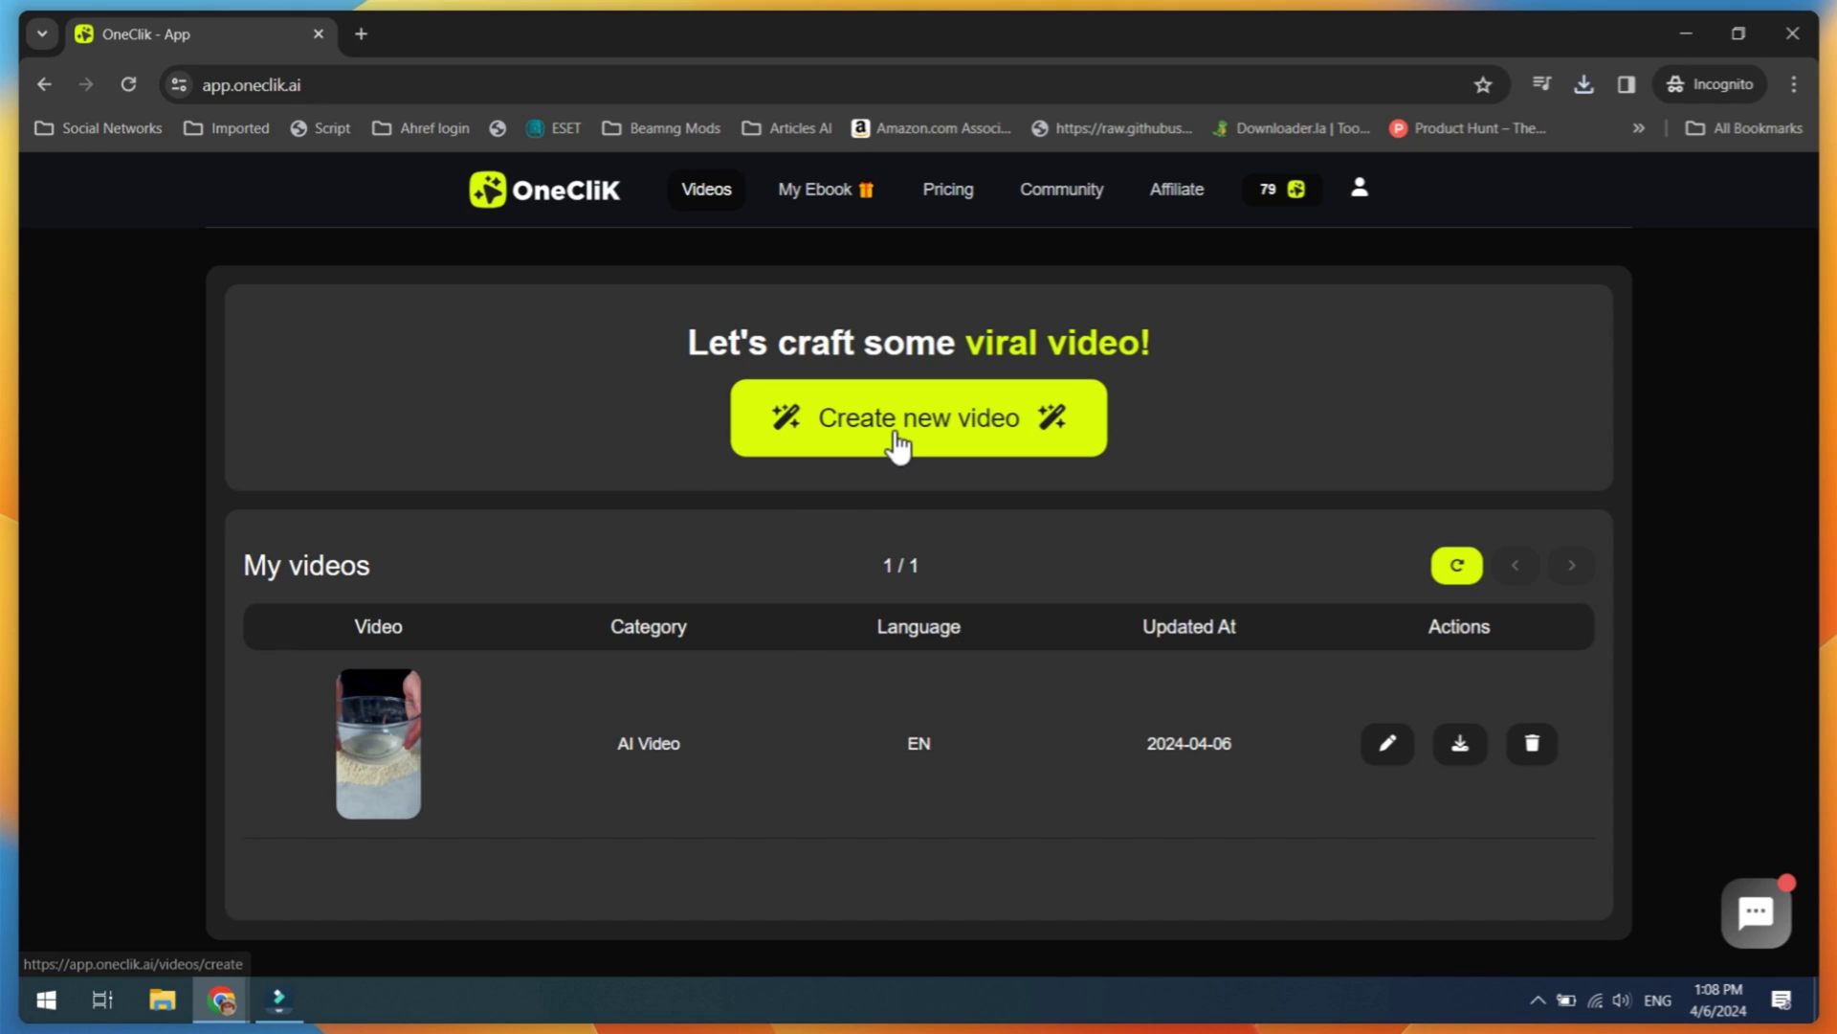
# Step: Start a new Split Screen video over GTA gameplay footage and continue to the import step
pyautogui.click(898, 445)
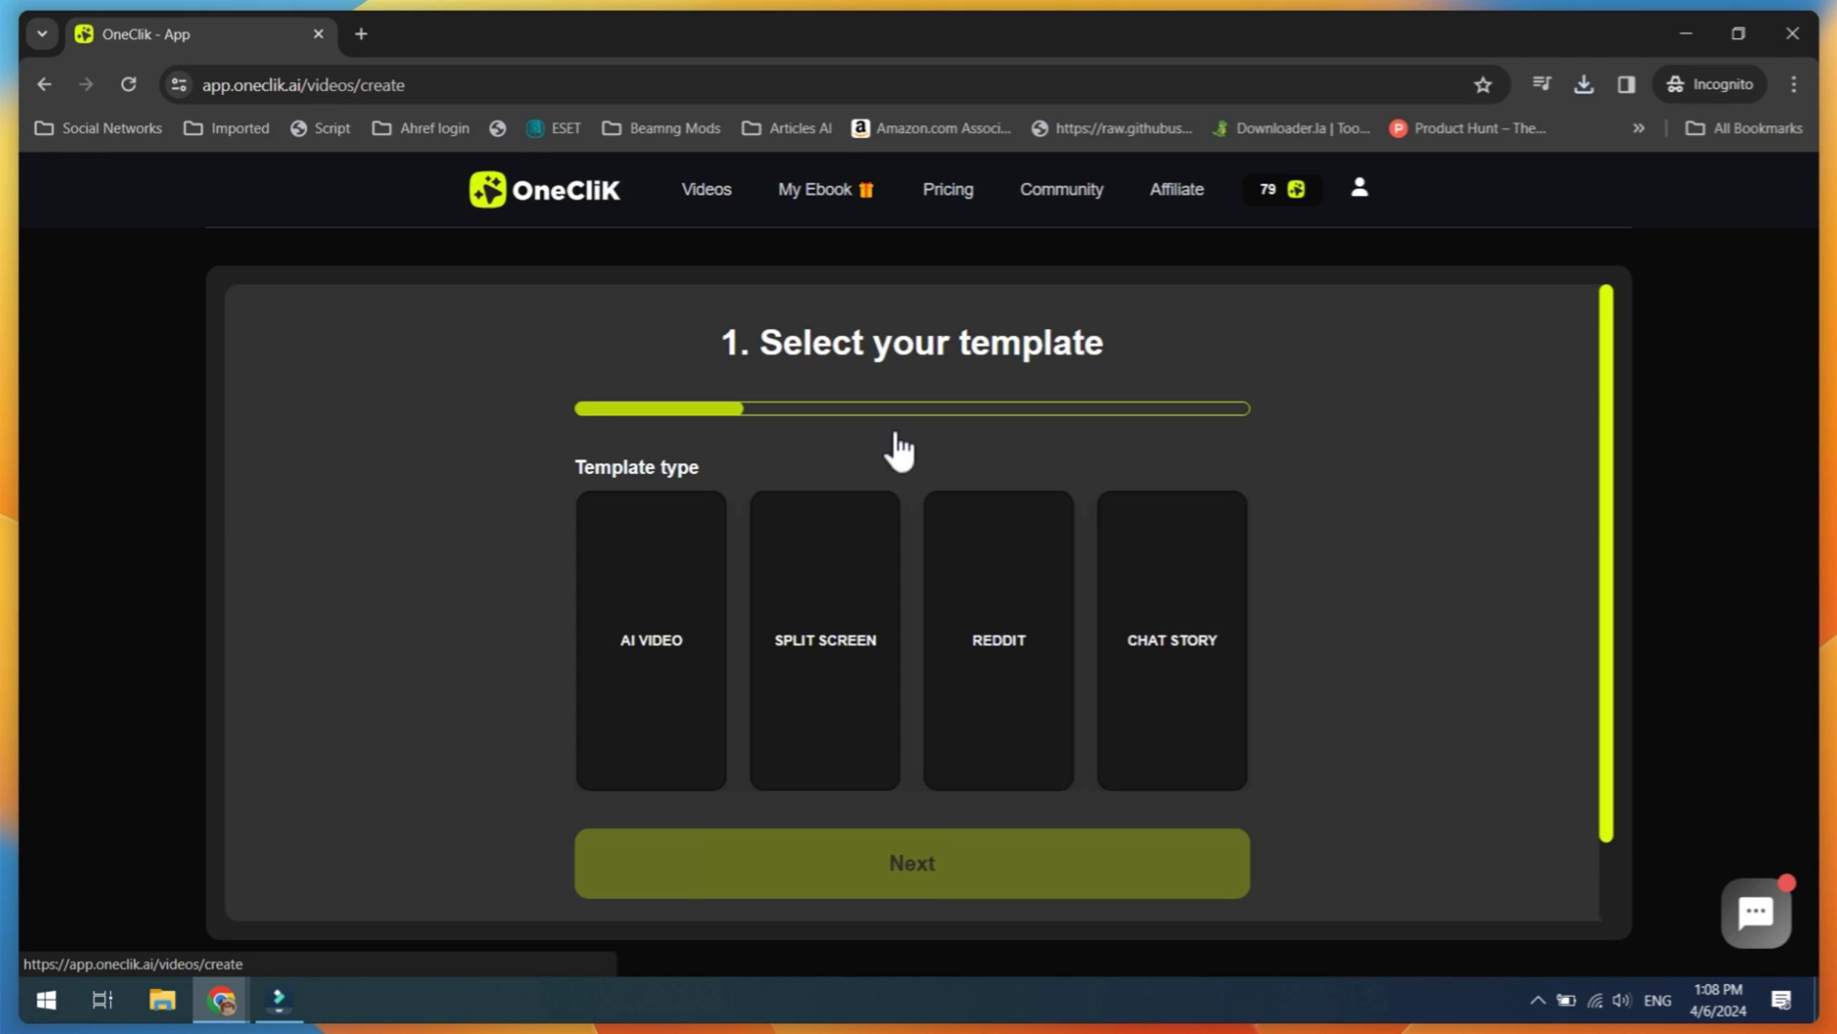
pyautogui.click(820, 663)
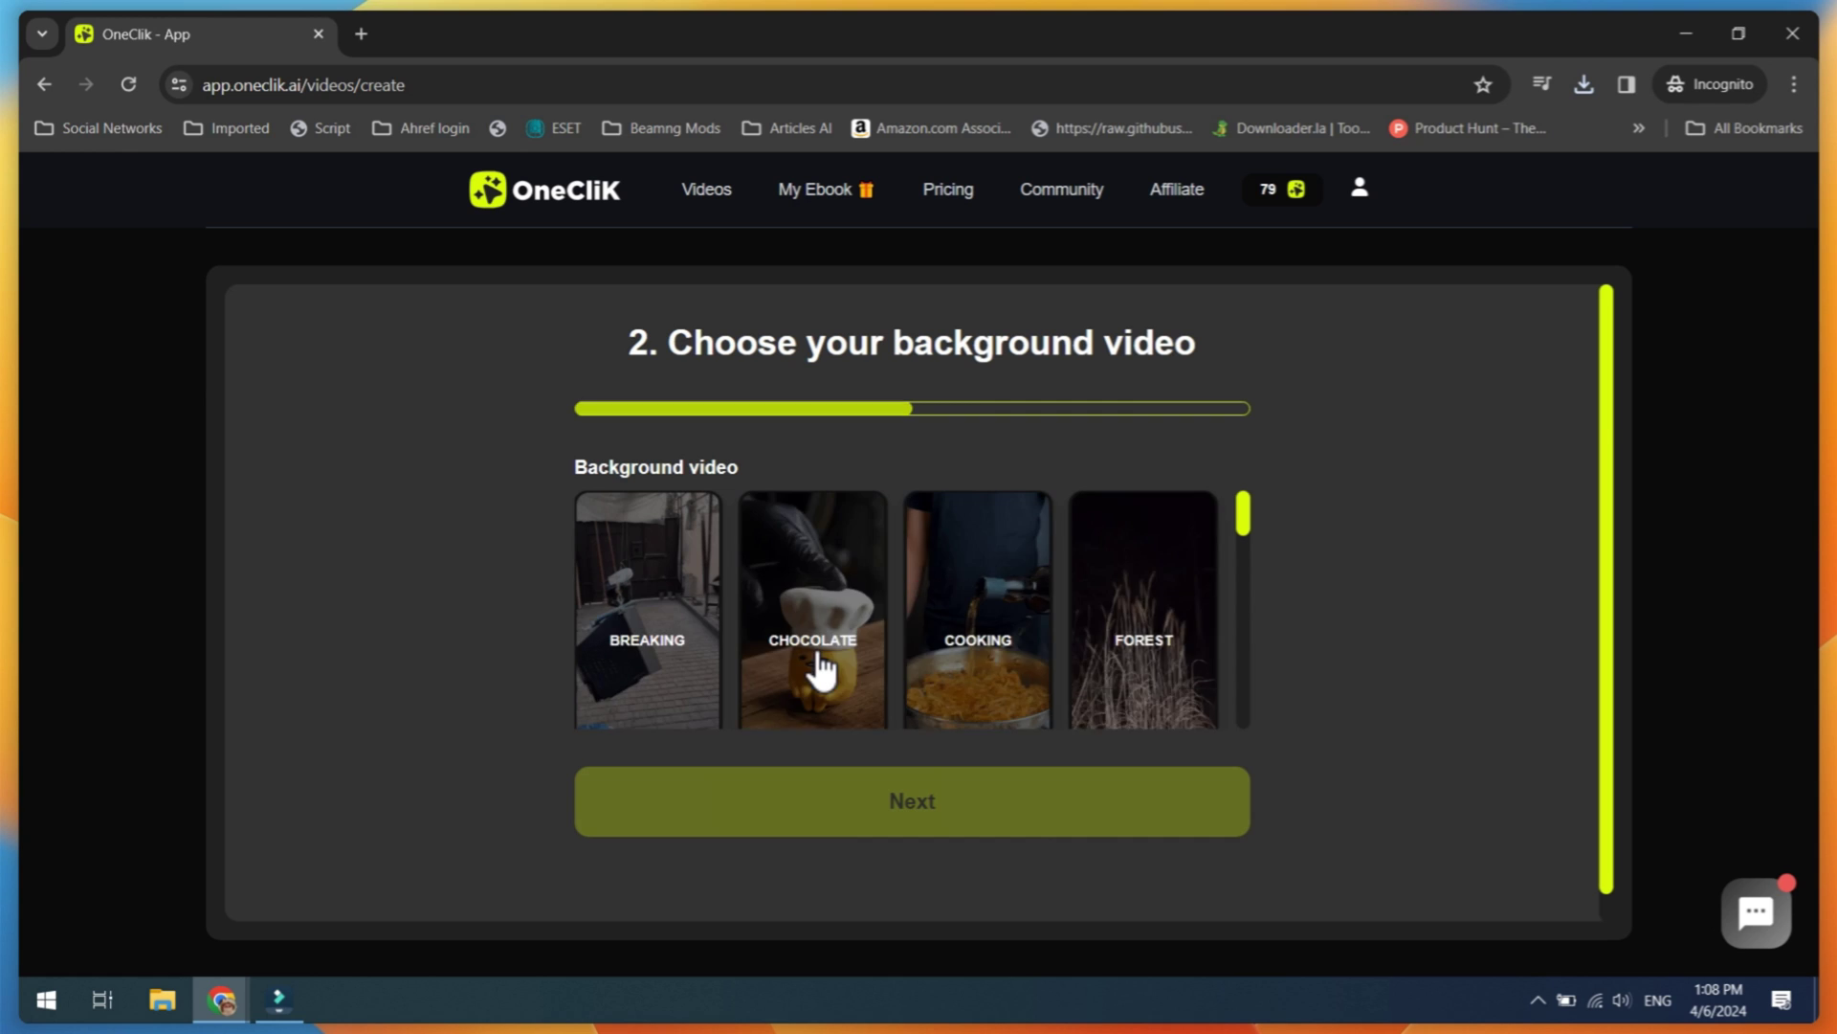
pyautogui.scroll(-3, 820, 660)
pyautogui.click(833, 658)
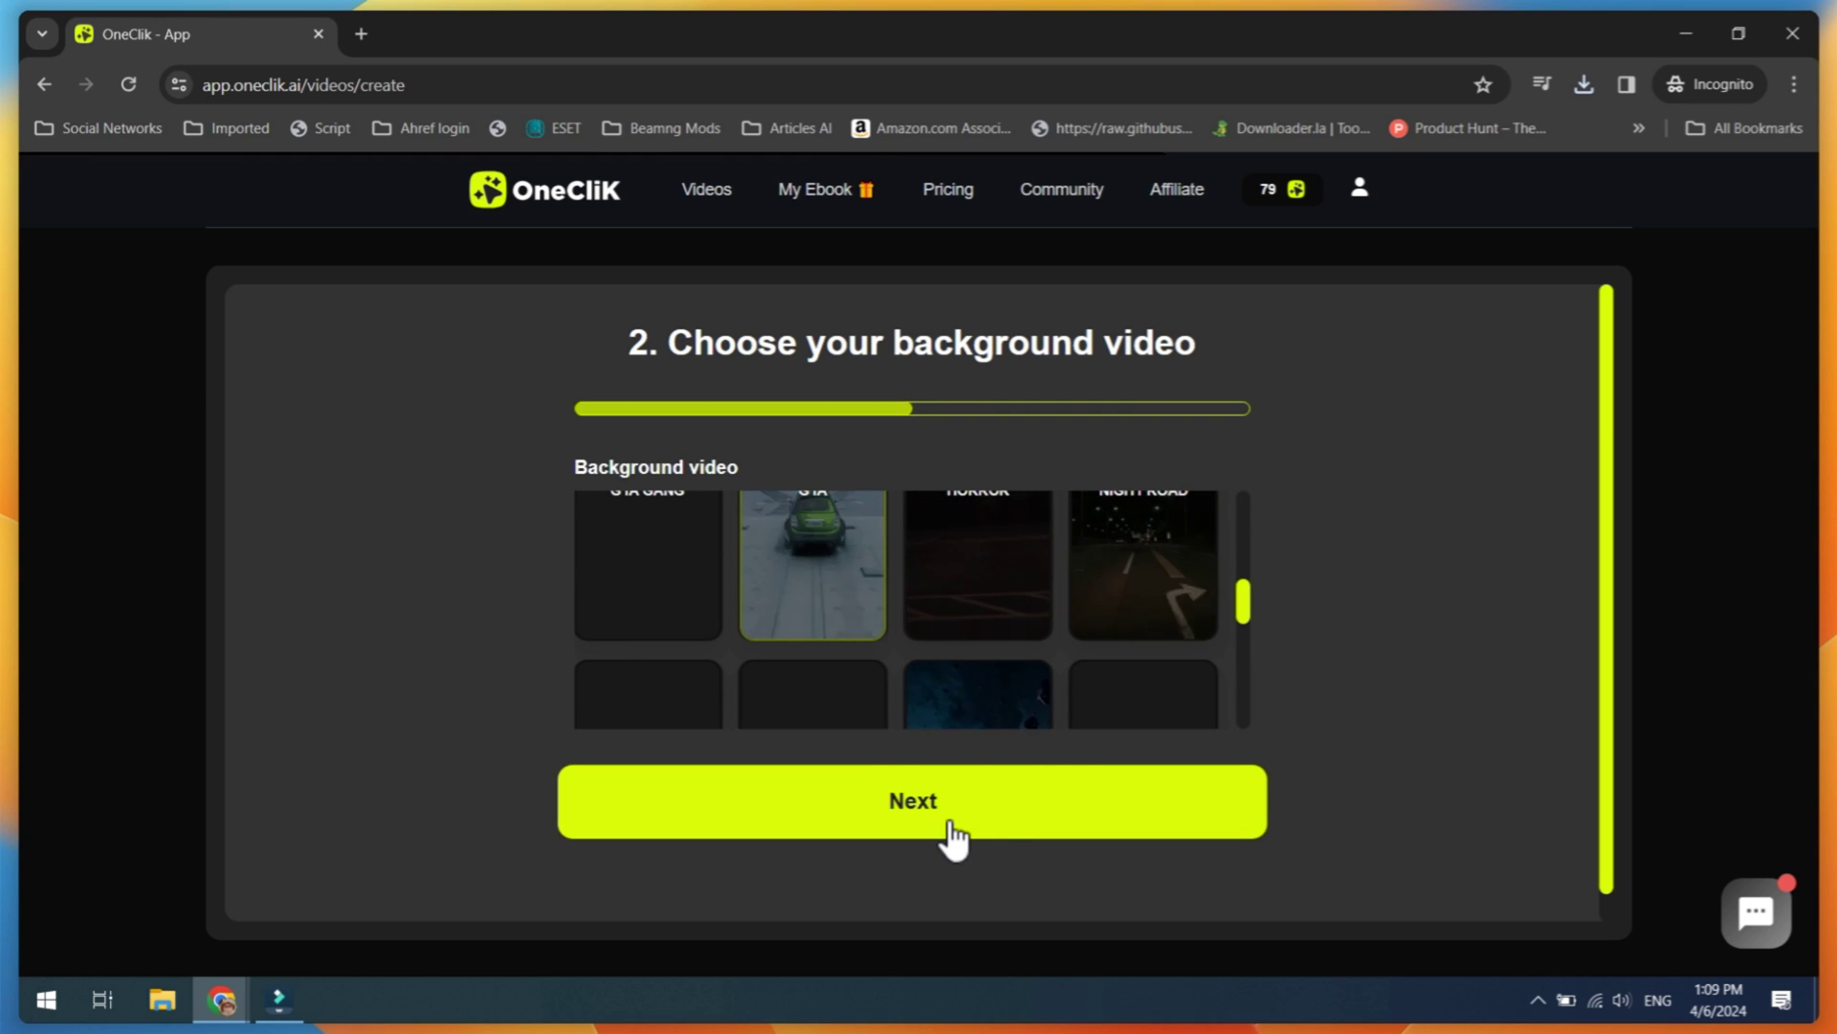
pyautogui.click(938, 831)
# Step: Set the language to English, upload a video file, and reduce subtitle size to 34
pyautogui.scroll(-1, 910, 827)
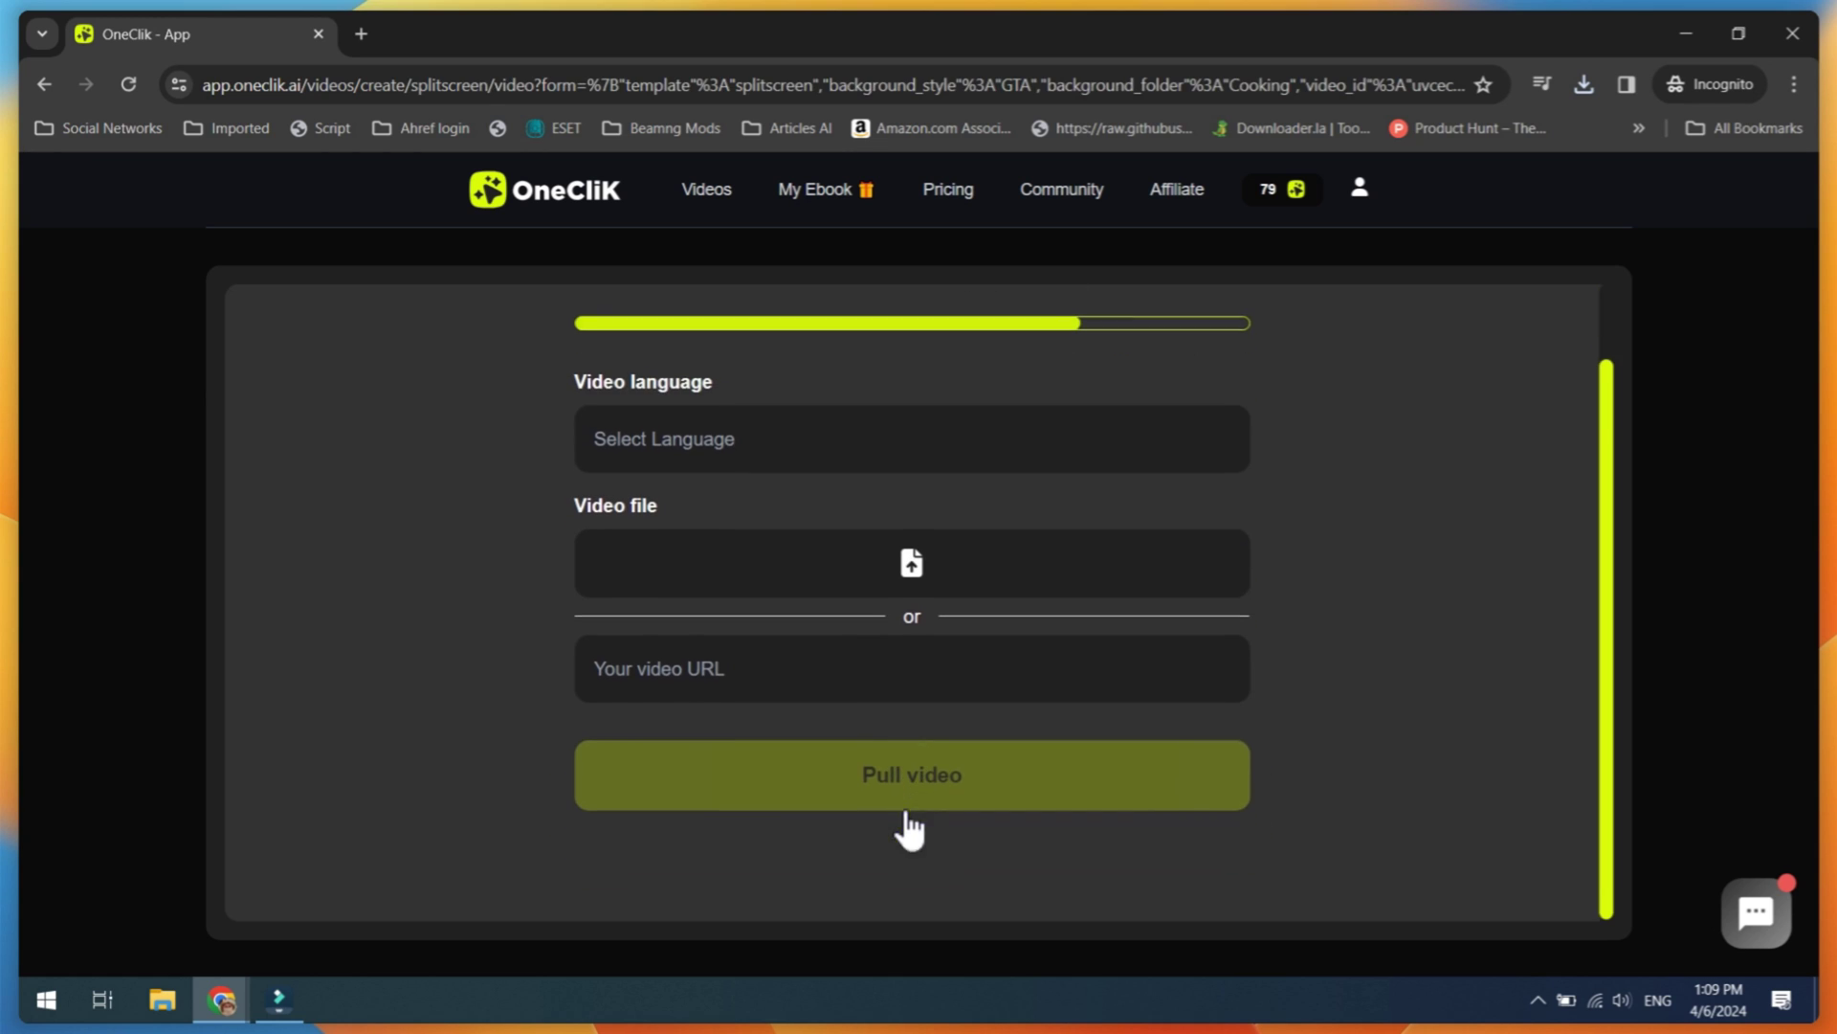
pyautogui.click(761, 458)
pyautogui.click(651, 442)
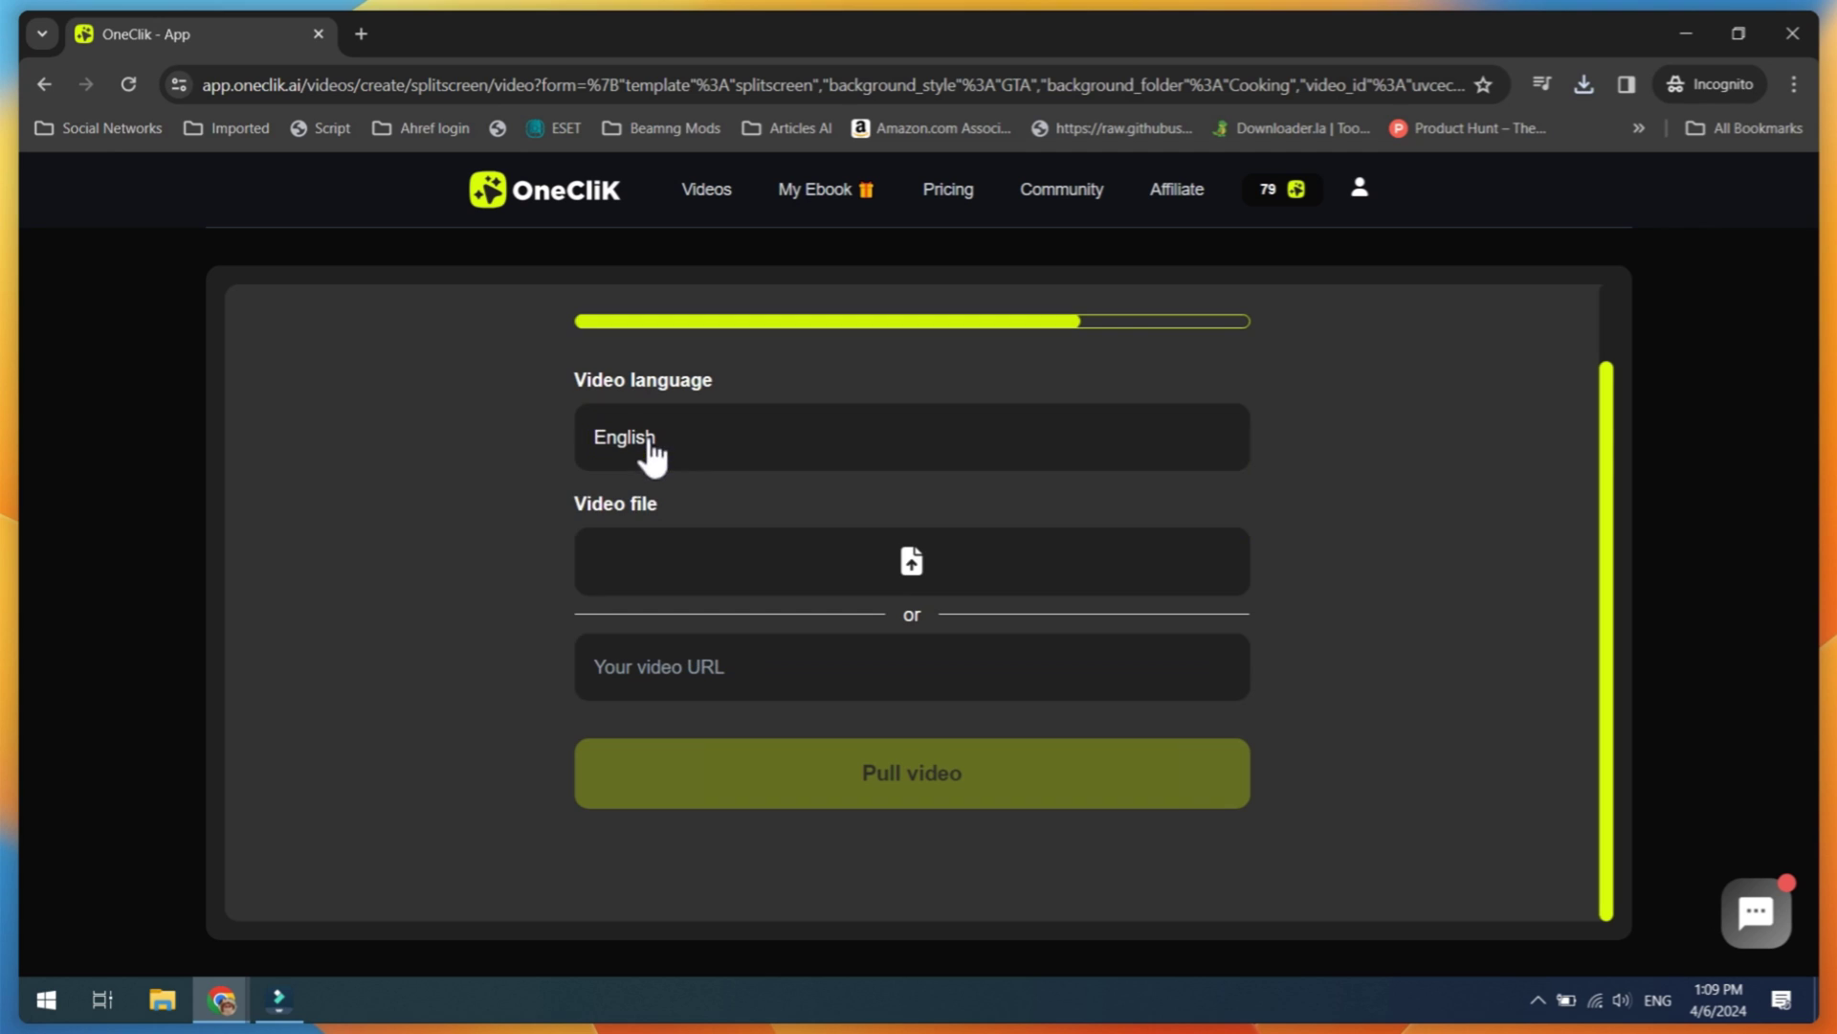
pyautogui.click(910, 598)
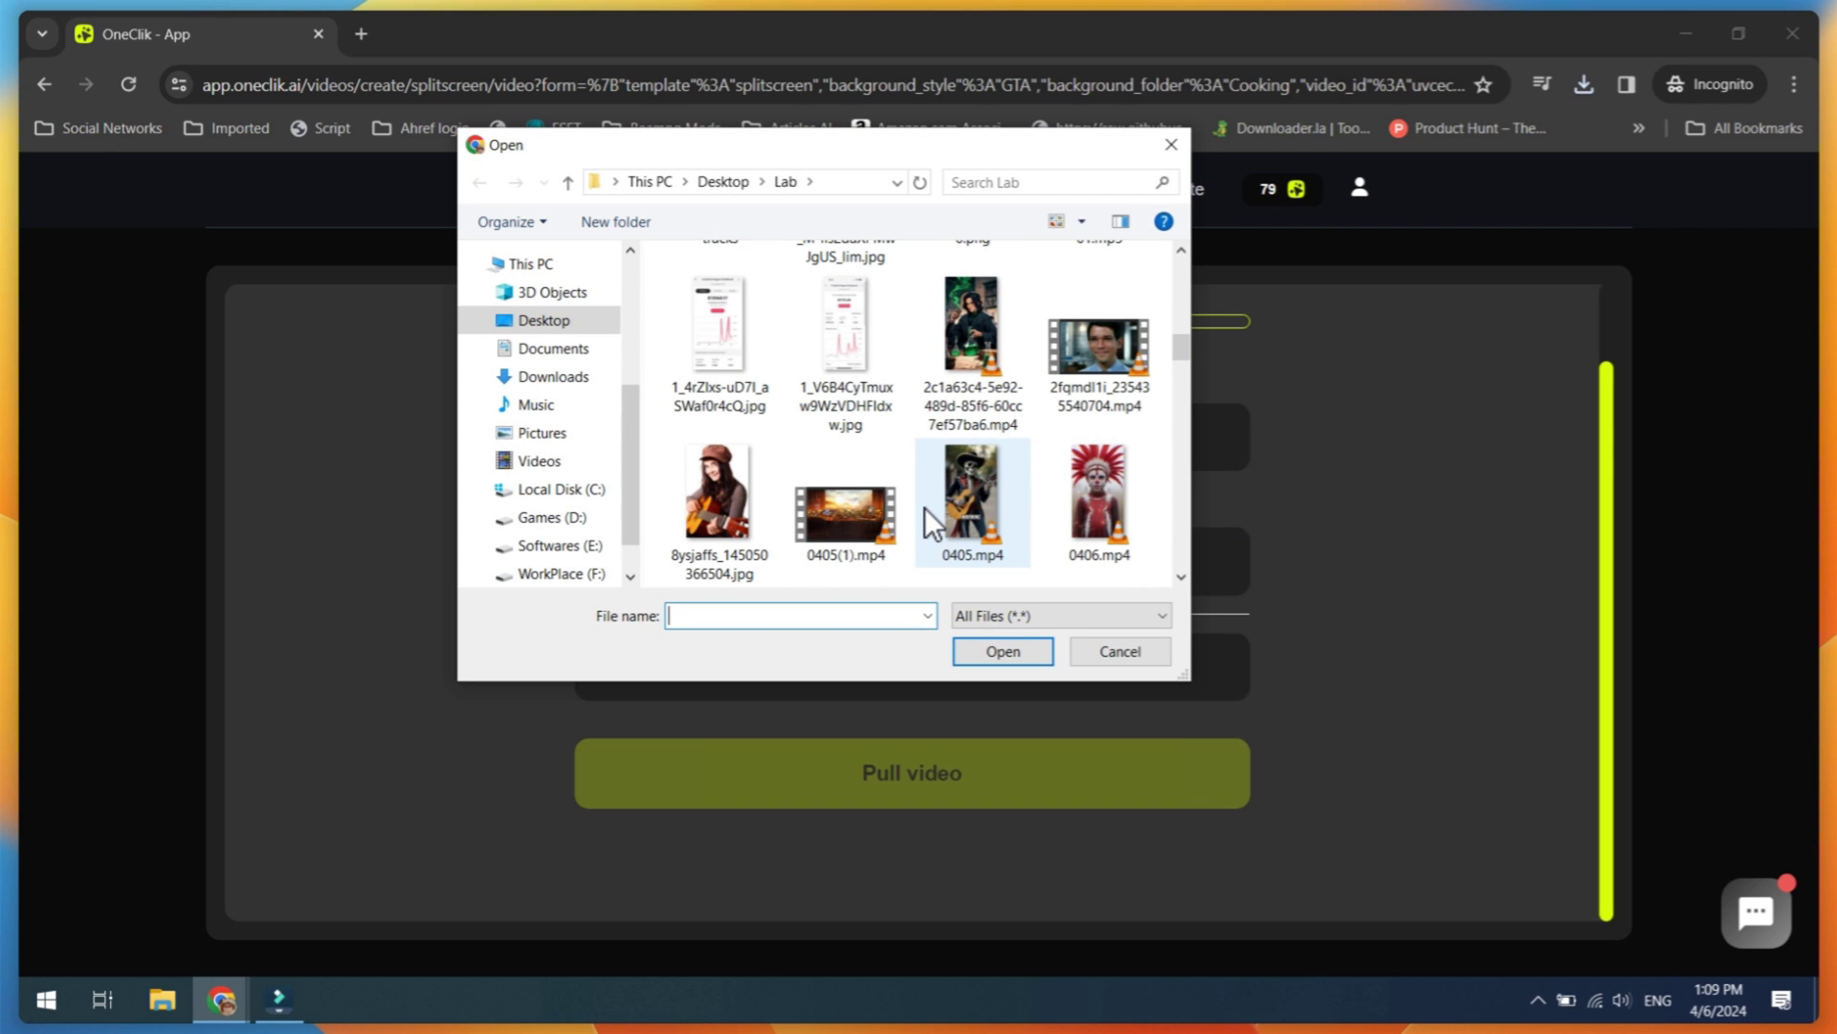
pyautogui.scroll(-5, 924, 509)
pyautogui.doubleClick(768, 490)
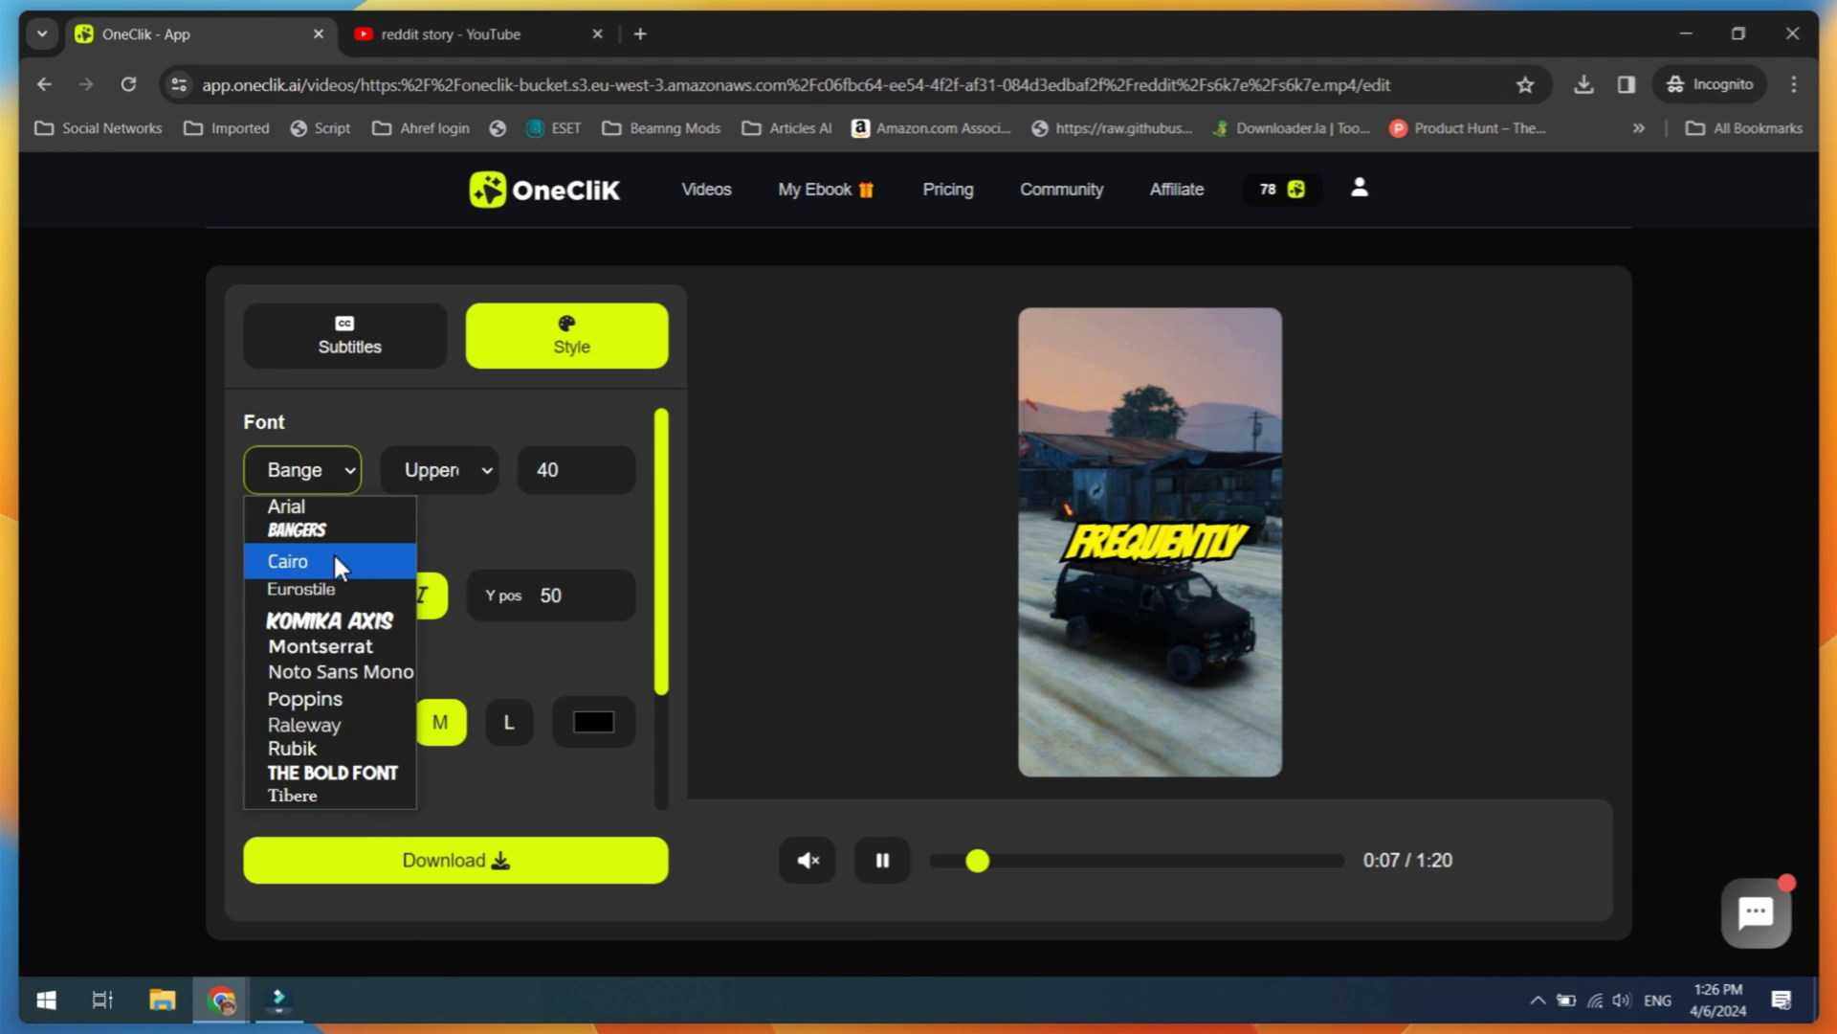
pyautogui.click(297, 557)
# Step: Lower the subtitle size further, download the split-screen video, and begin another new video
pyautogui.click(607, 476)
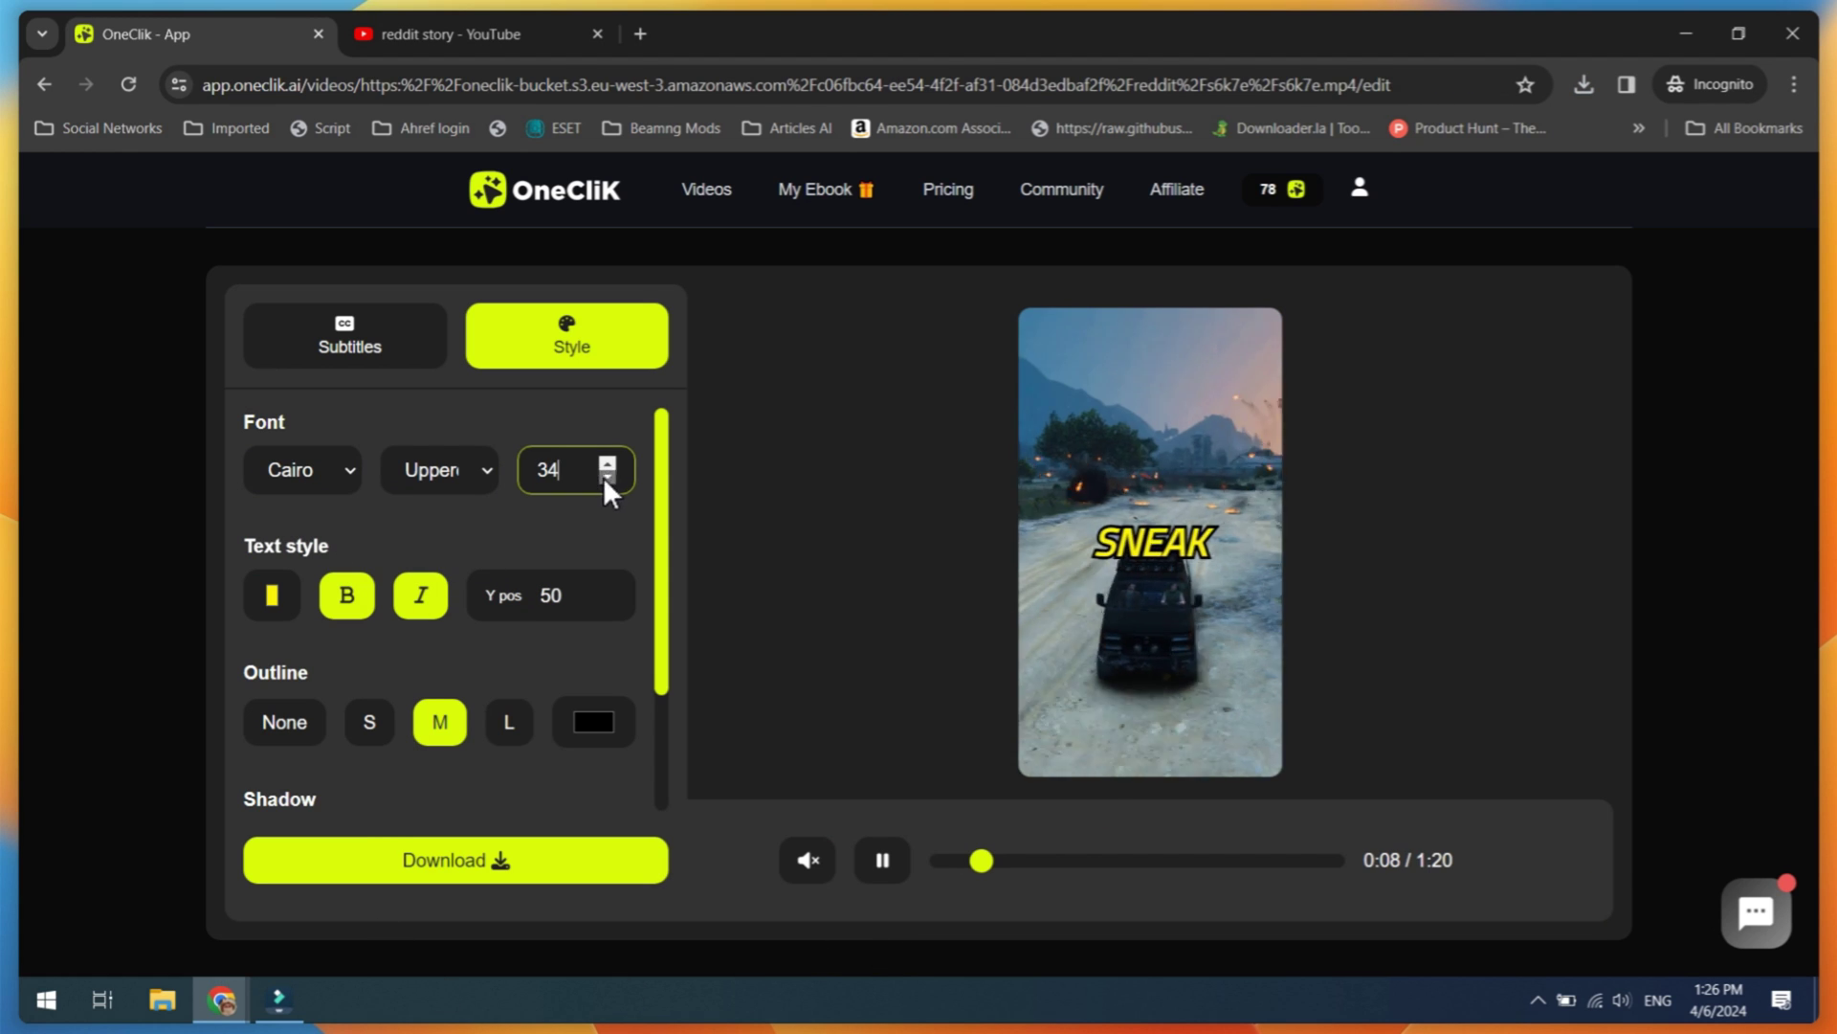
pyautogui.scroll(-2, 598, 556)
pyautogui.click(486, 860)
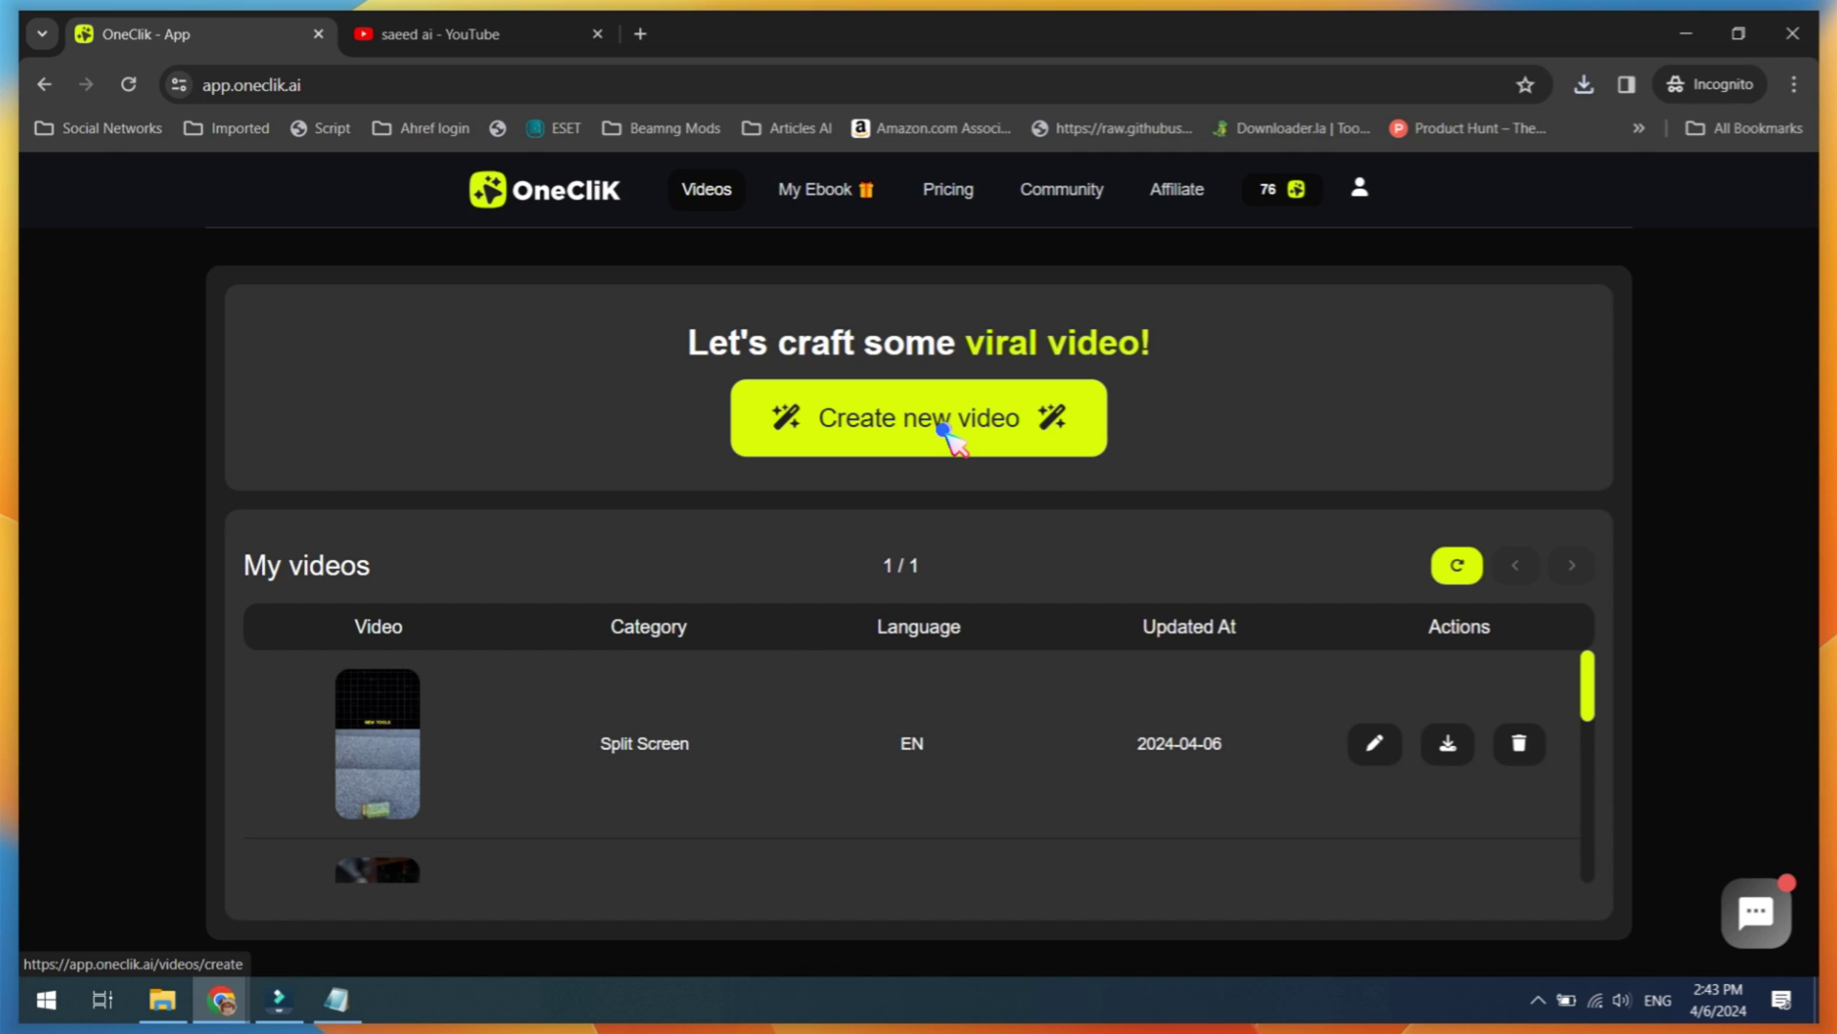
pyautogui.click(944, 429)
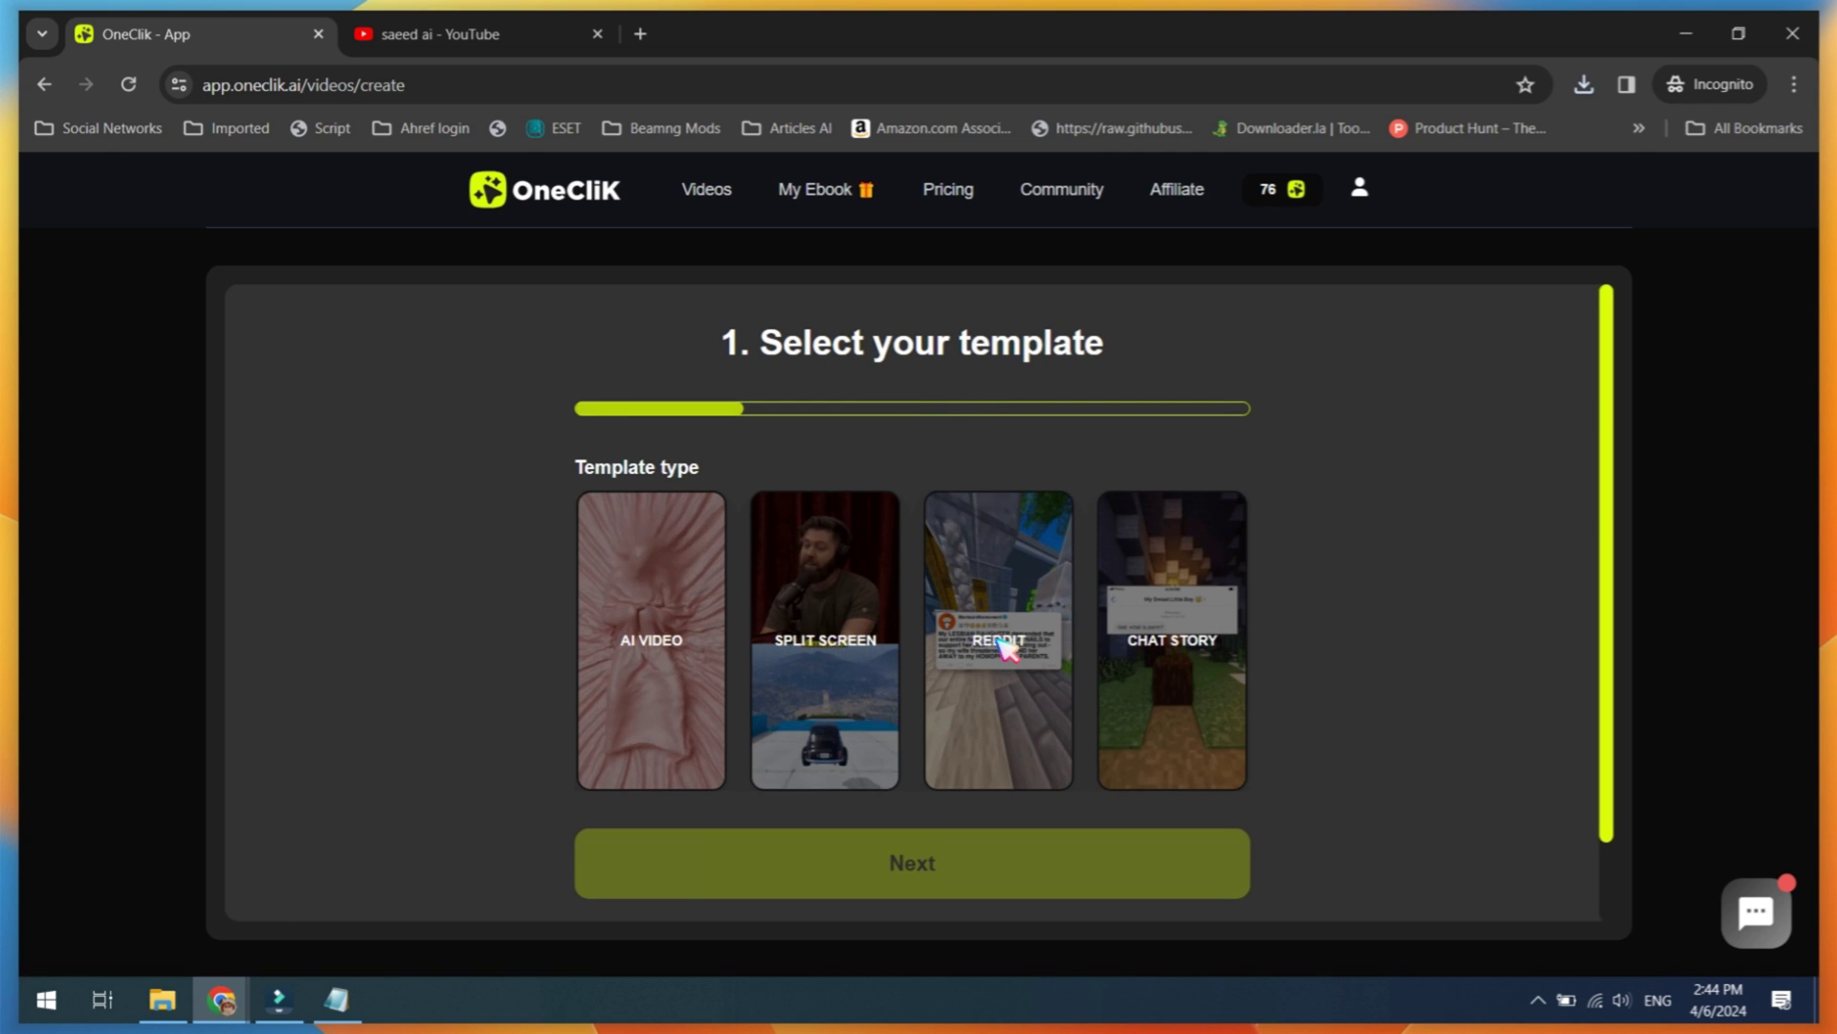
# Step: Choose the Reddit story template, paste the YouTube Shorts link and extract its script
pyautogui.click(1002, 644)
pyautogui.scroll(-1, 1053, 599)
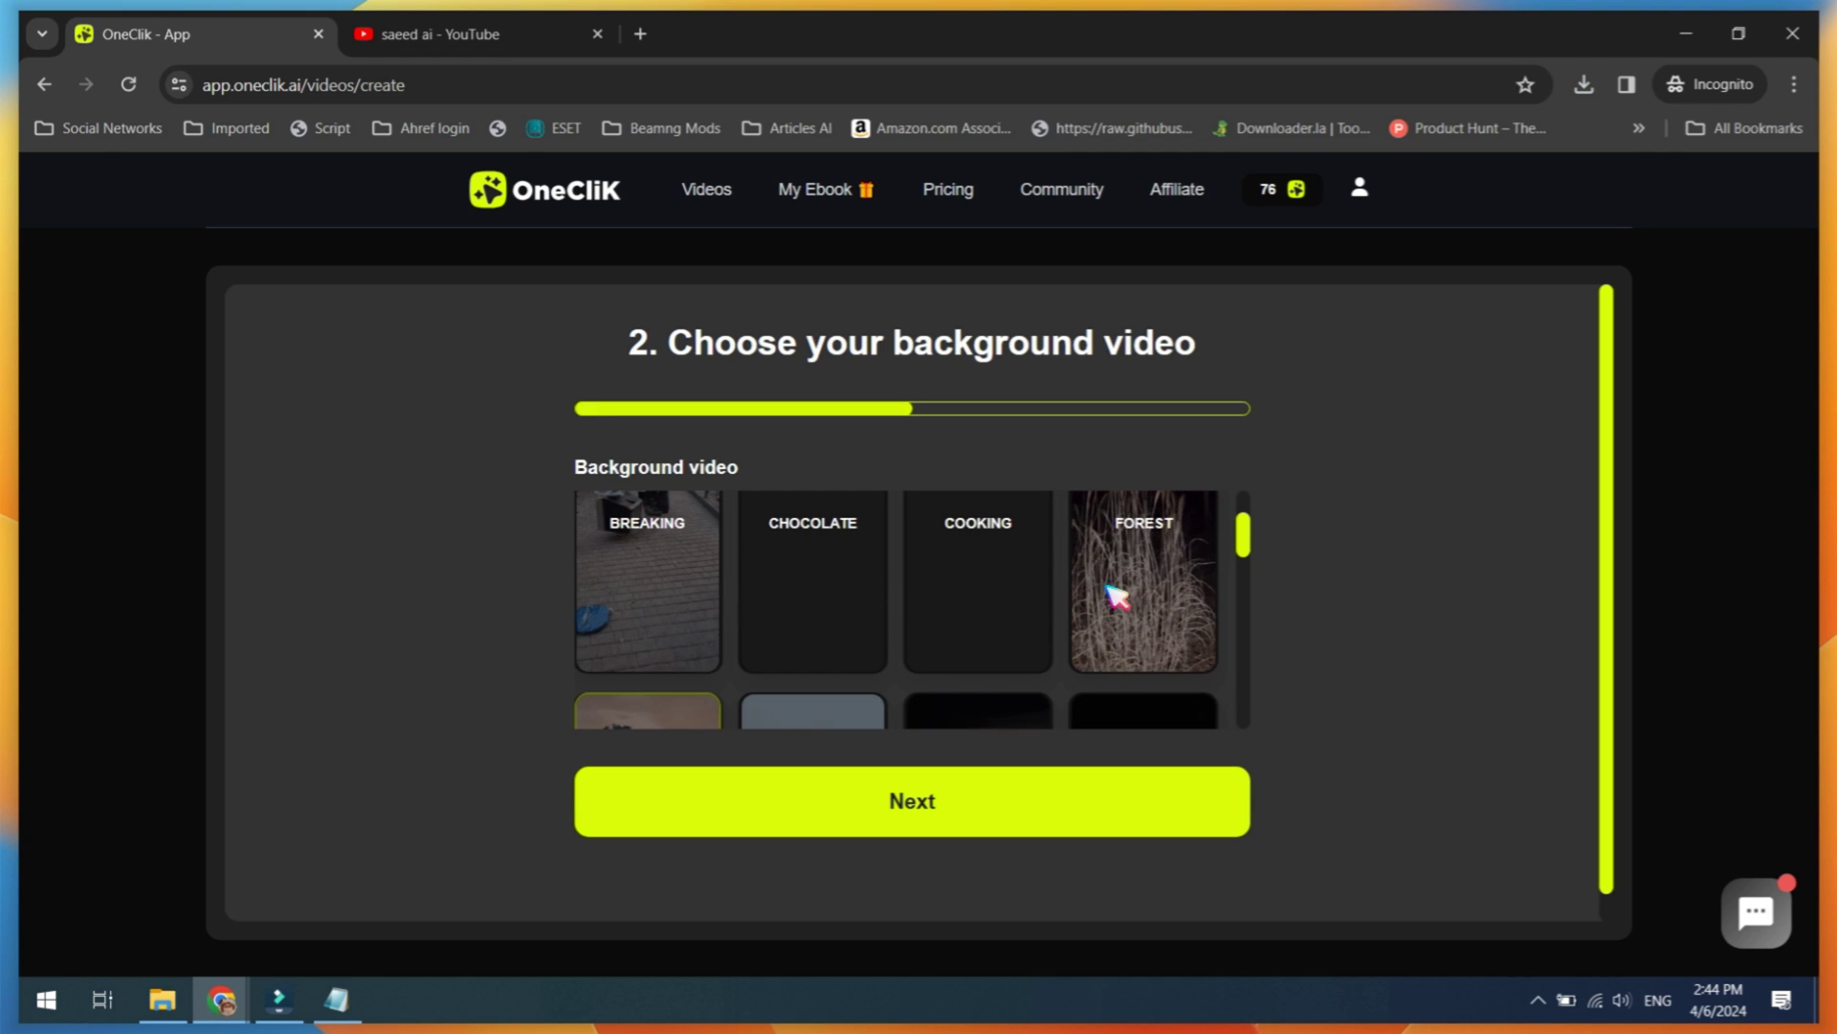
pyautogui.click(910, 800)
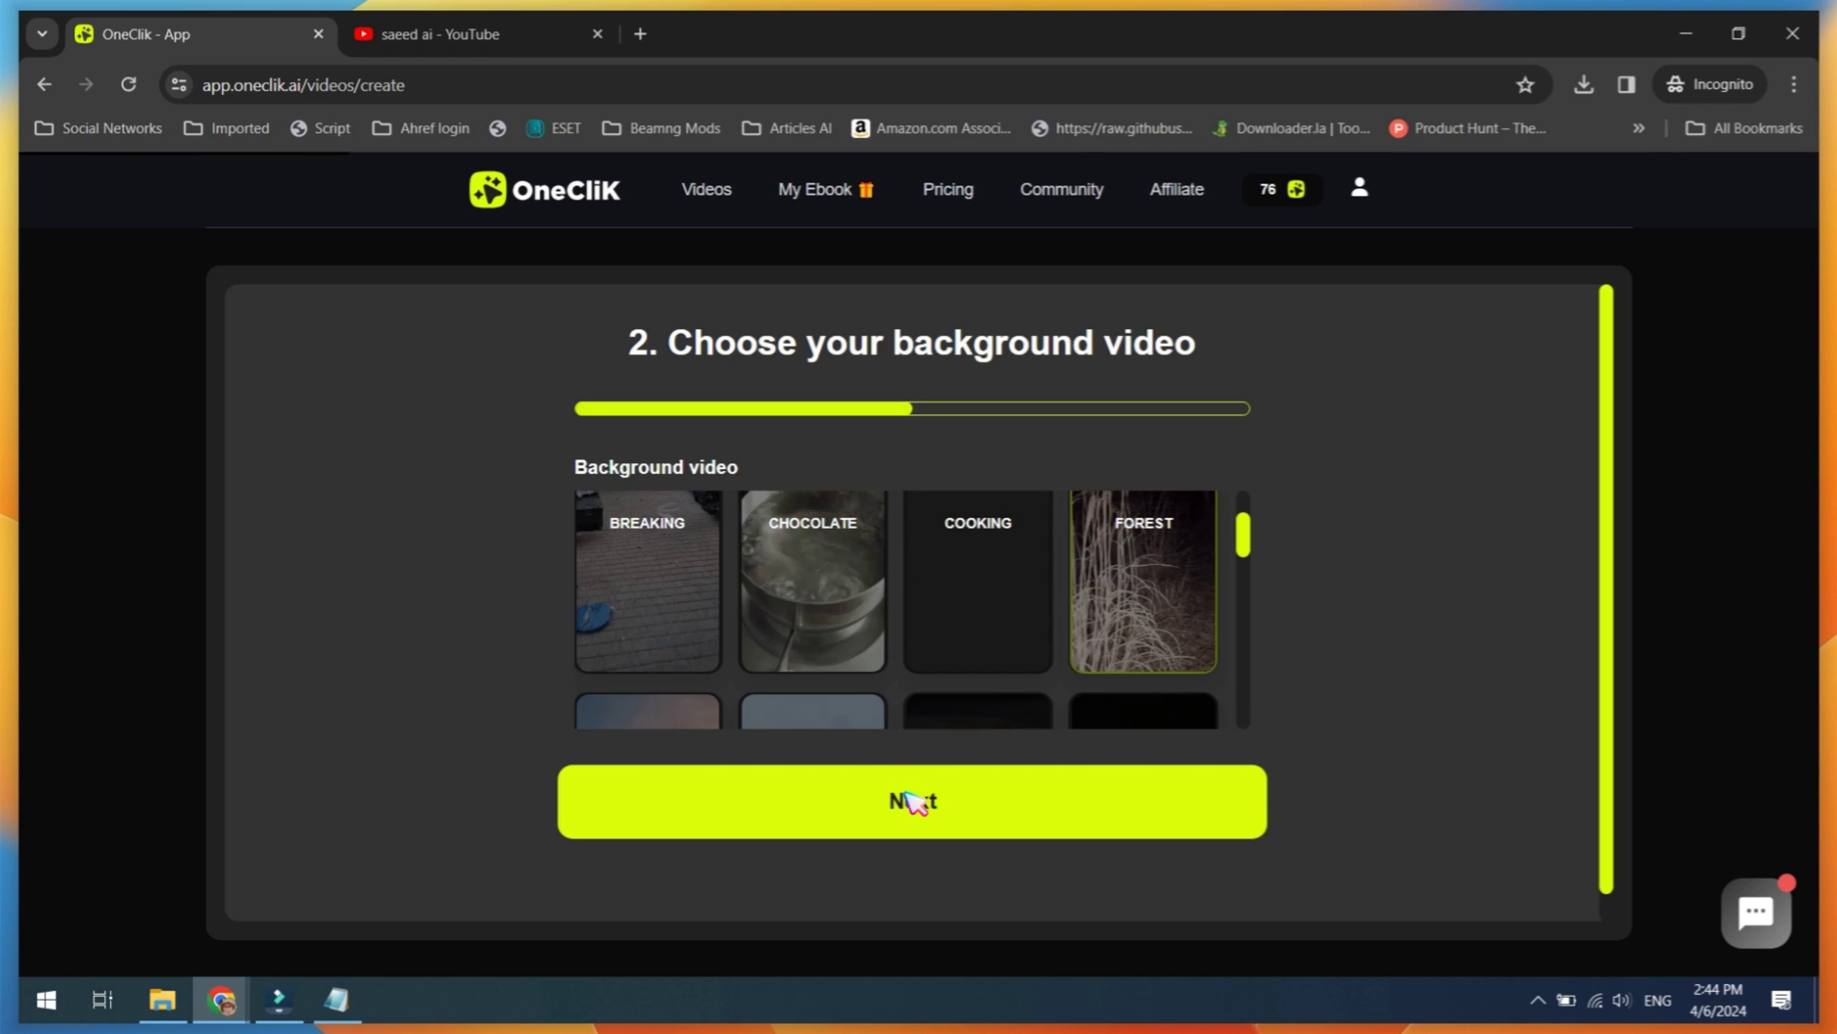
pyautogui.click(752, 430)
pyautogui.write('https://www.youtube.com/shorts/37RvJfOS51c')
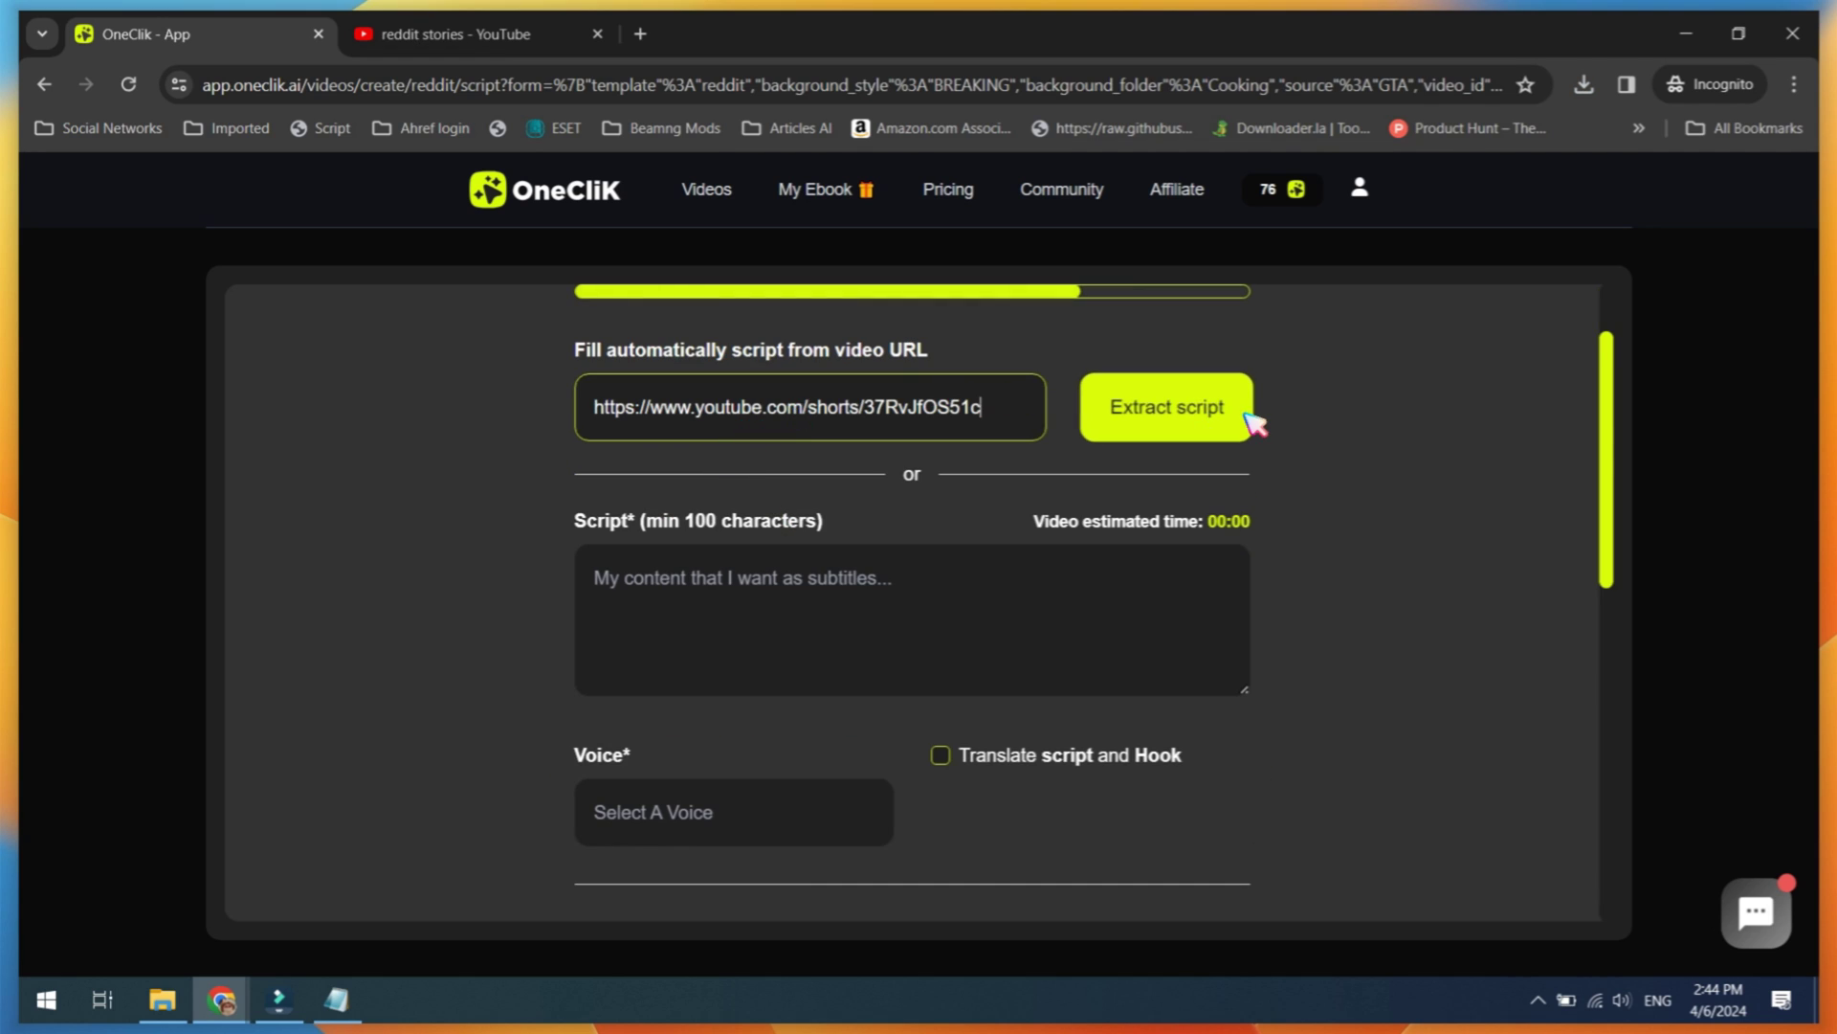
pyautogui.click(1235, 419)
# Step: Keep translation off, pick the Adam voice, add the hook 'this will shock you', and generate
pyautogui.click(941, 755)
pyautogui.scroll(-1, 940, 756)
pyautogui.click(941, 638)
pyautogui.click(823, 694)
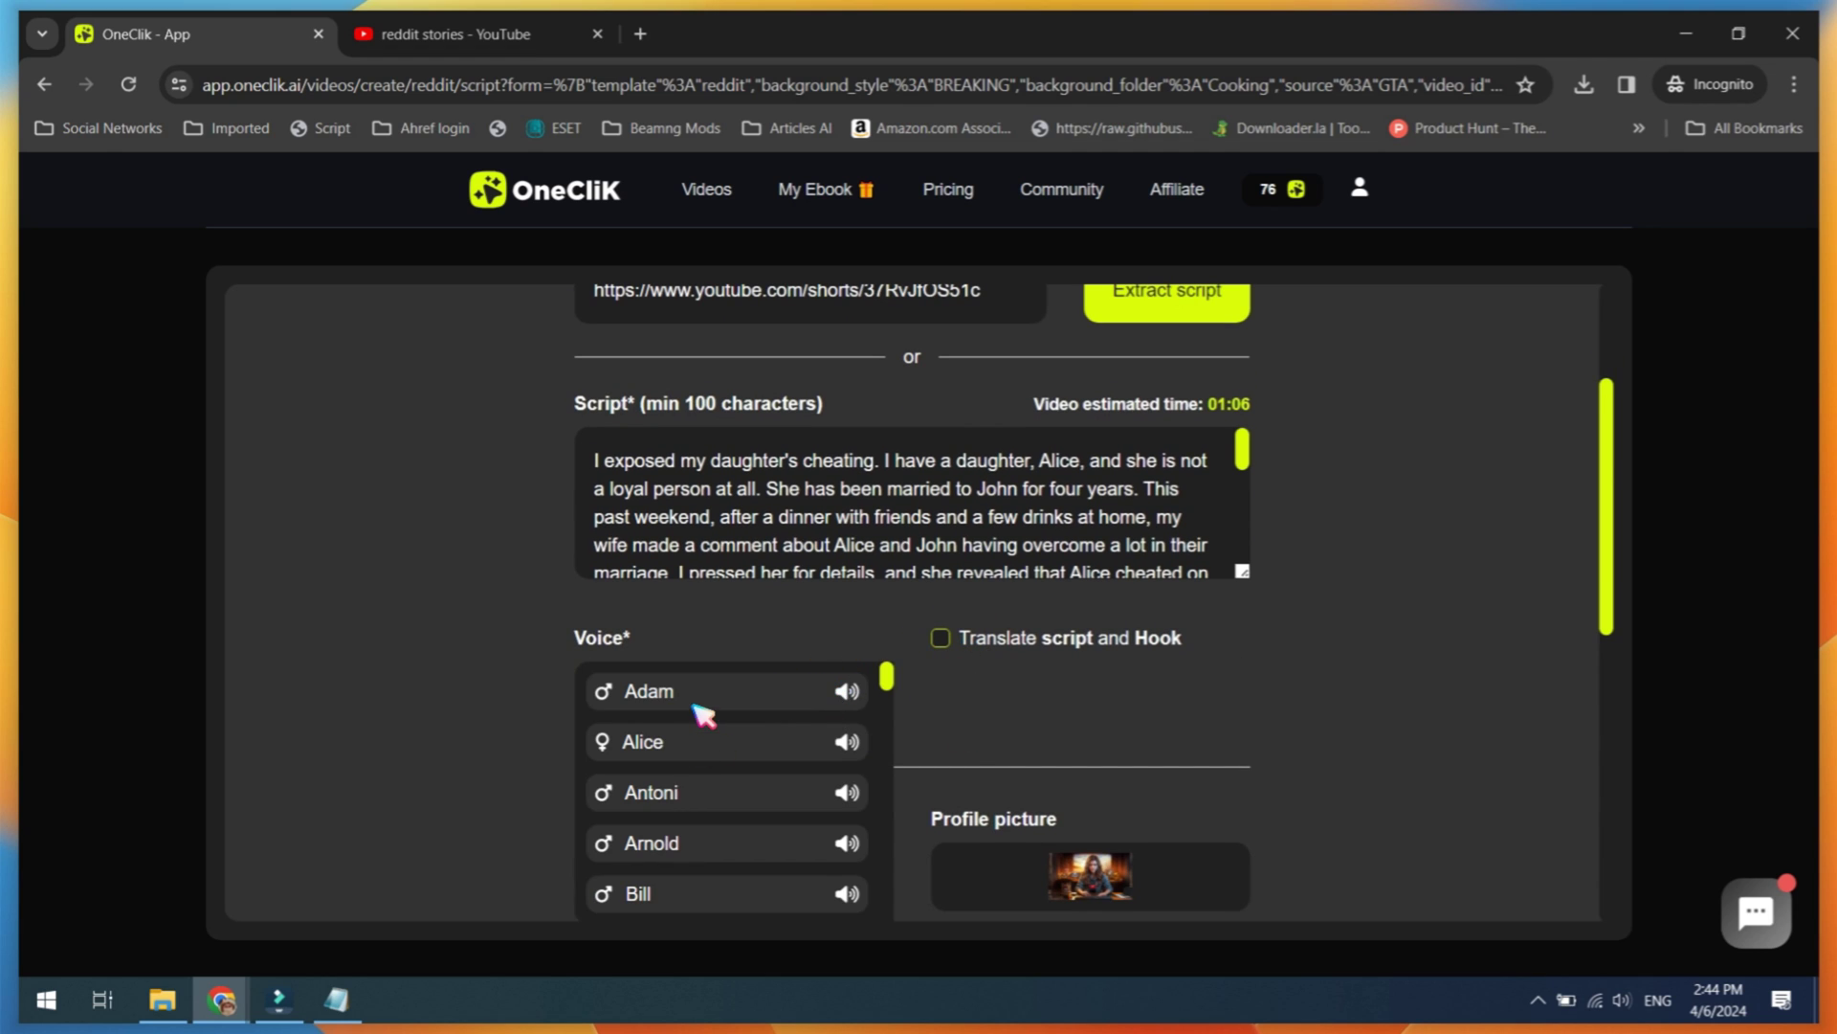
pyautogui.click(704, 713)
pyautogui.scroll(-5, 738, 677)
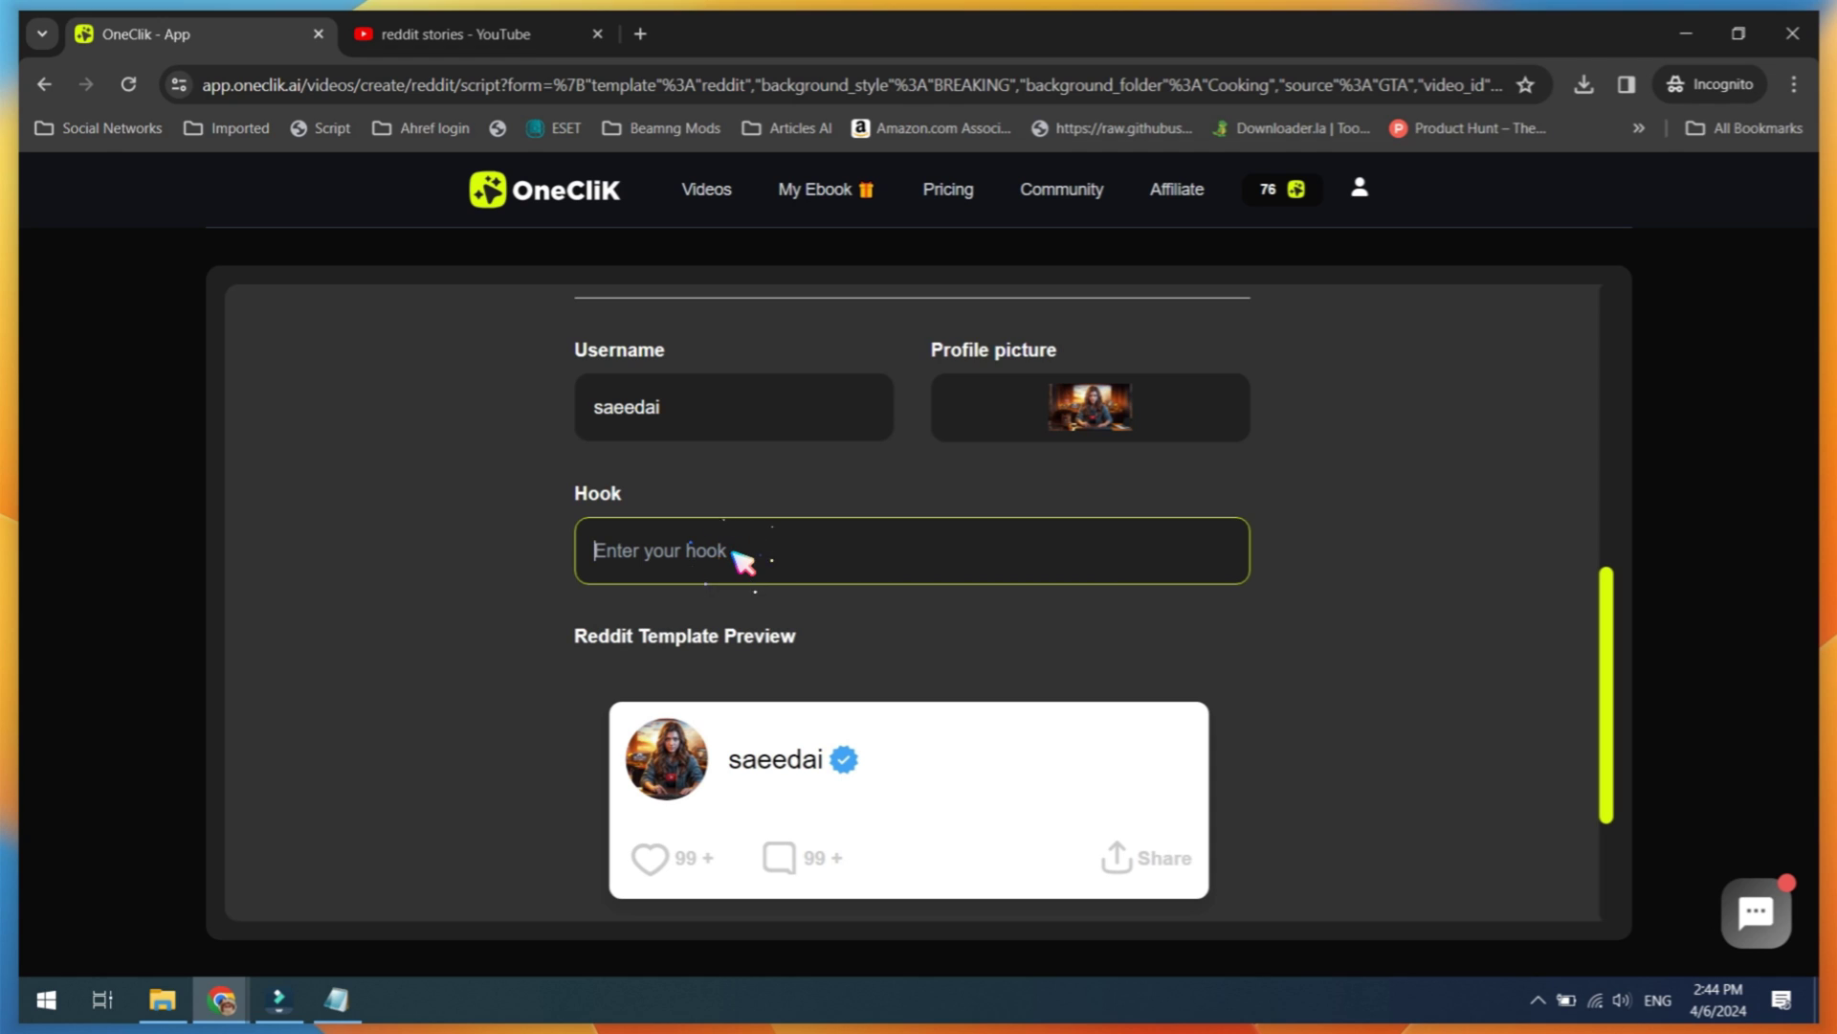
pyautogui.write('this will')
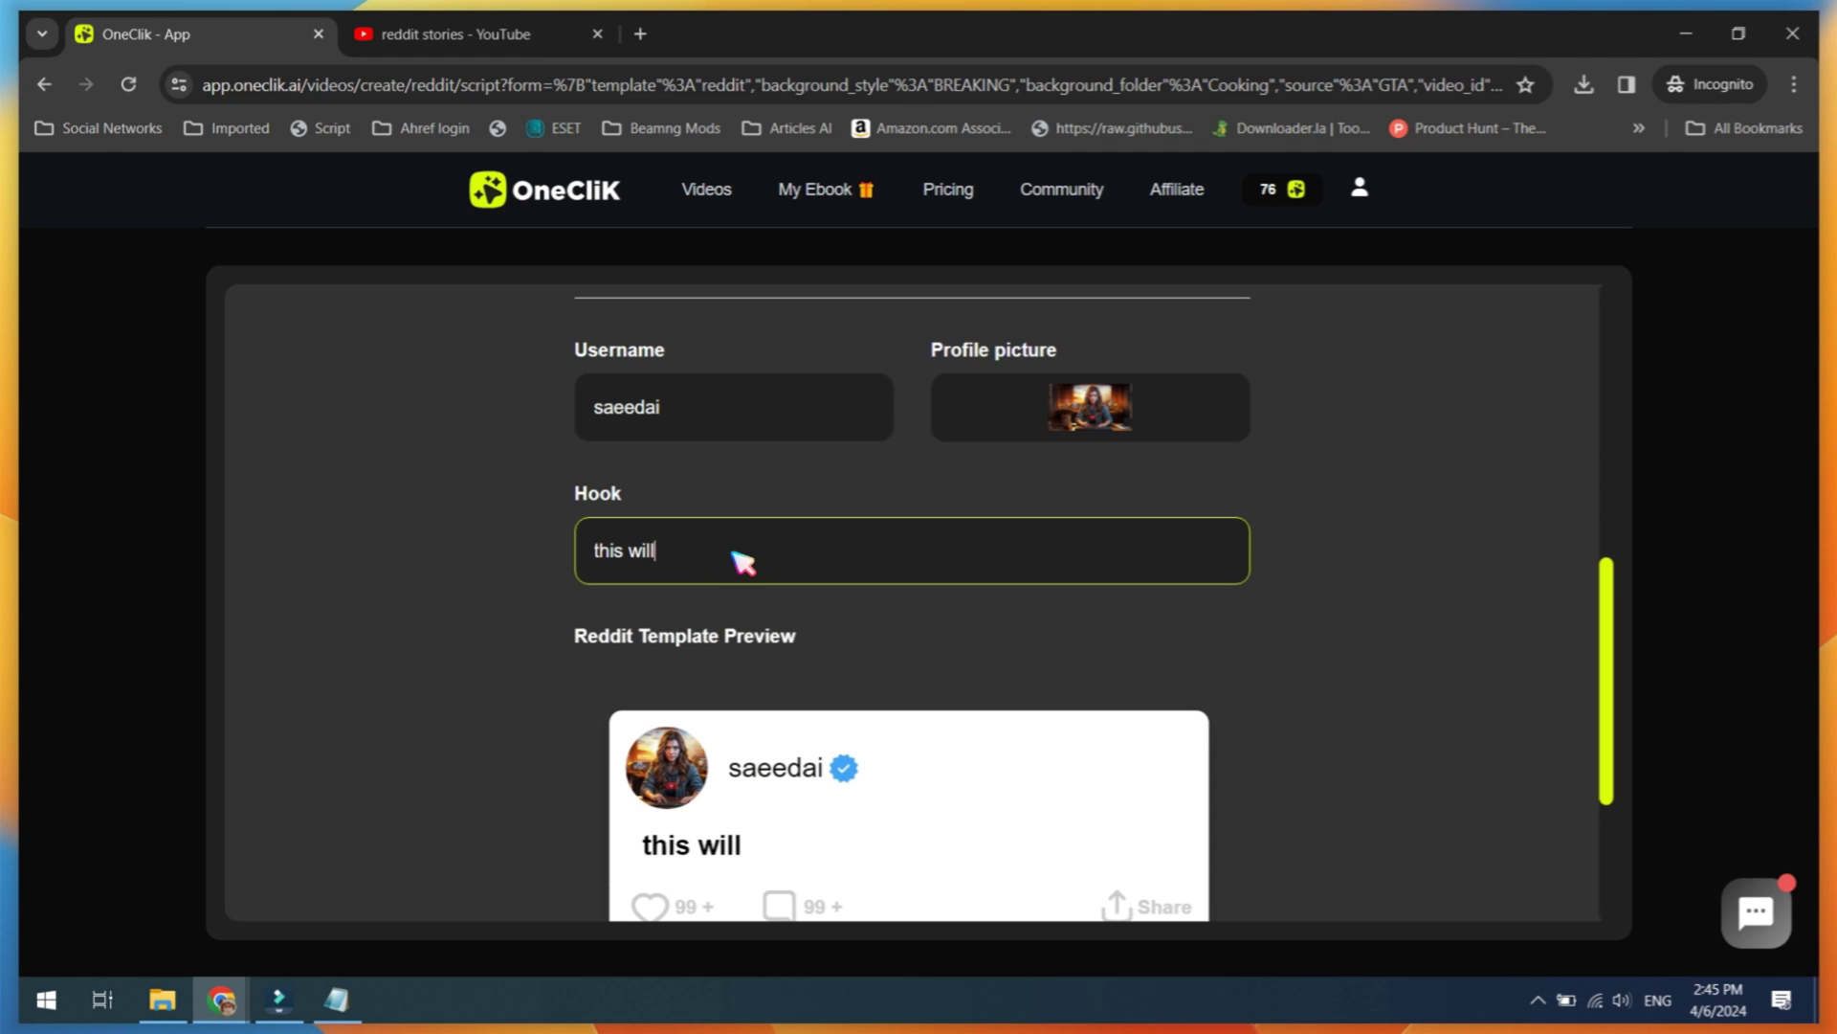
pyautogui.write(' shock you')
pyautogui.scroll(-3, 744, 560)
pyautogui.click(894, 775)
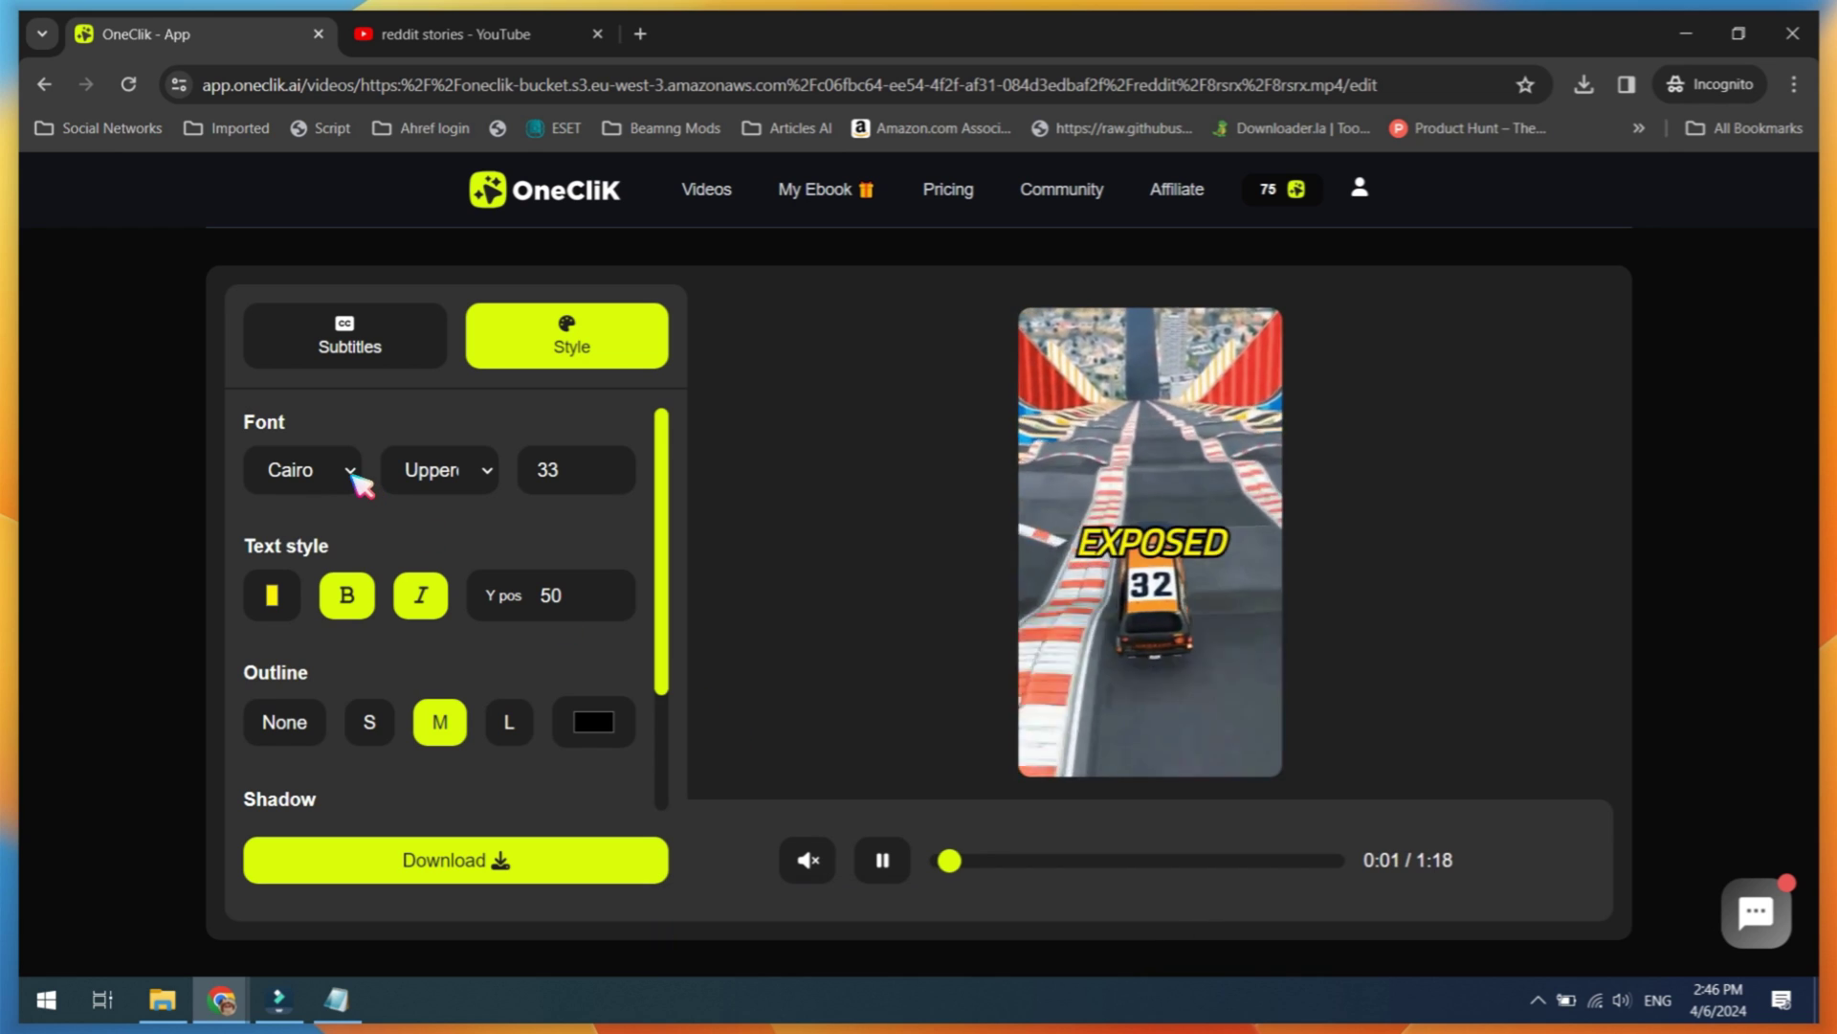
# Step: Try Komika Axis, then set the subtitle font to The Bold Font
pyautogui.click(356, 476)
pyautogui.click(339, 620)
pyautogui.click(330, 472)
pyautogui.click(328, 767)
pyautogui.scroll(-3, 513, 689)
# Step: Adjust the subtitle outline colour, then start another new video
pyautogui.click(594, 604)
pyautogui.moveTo(821, 635); pyautogui.dragTo(850, 627)
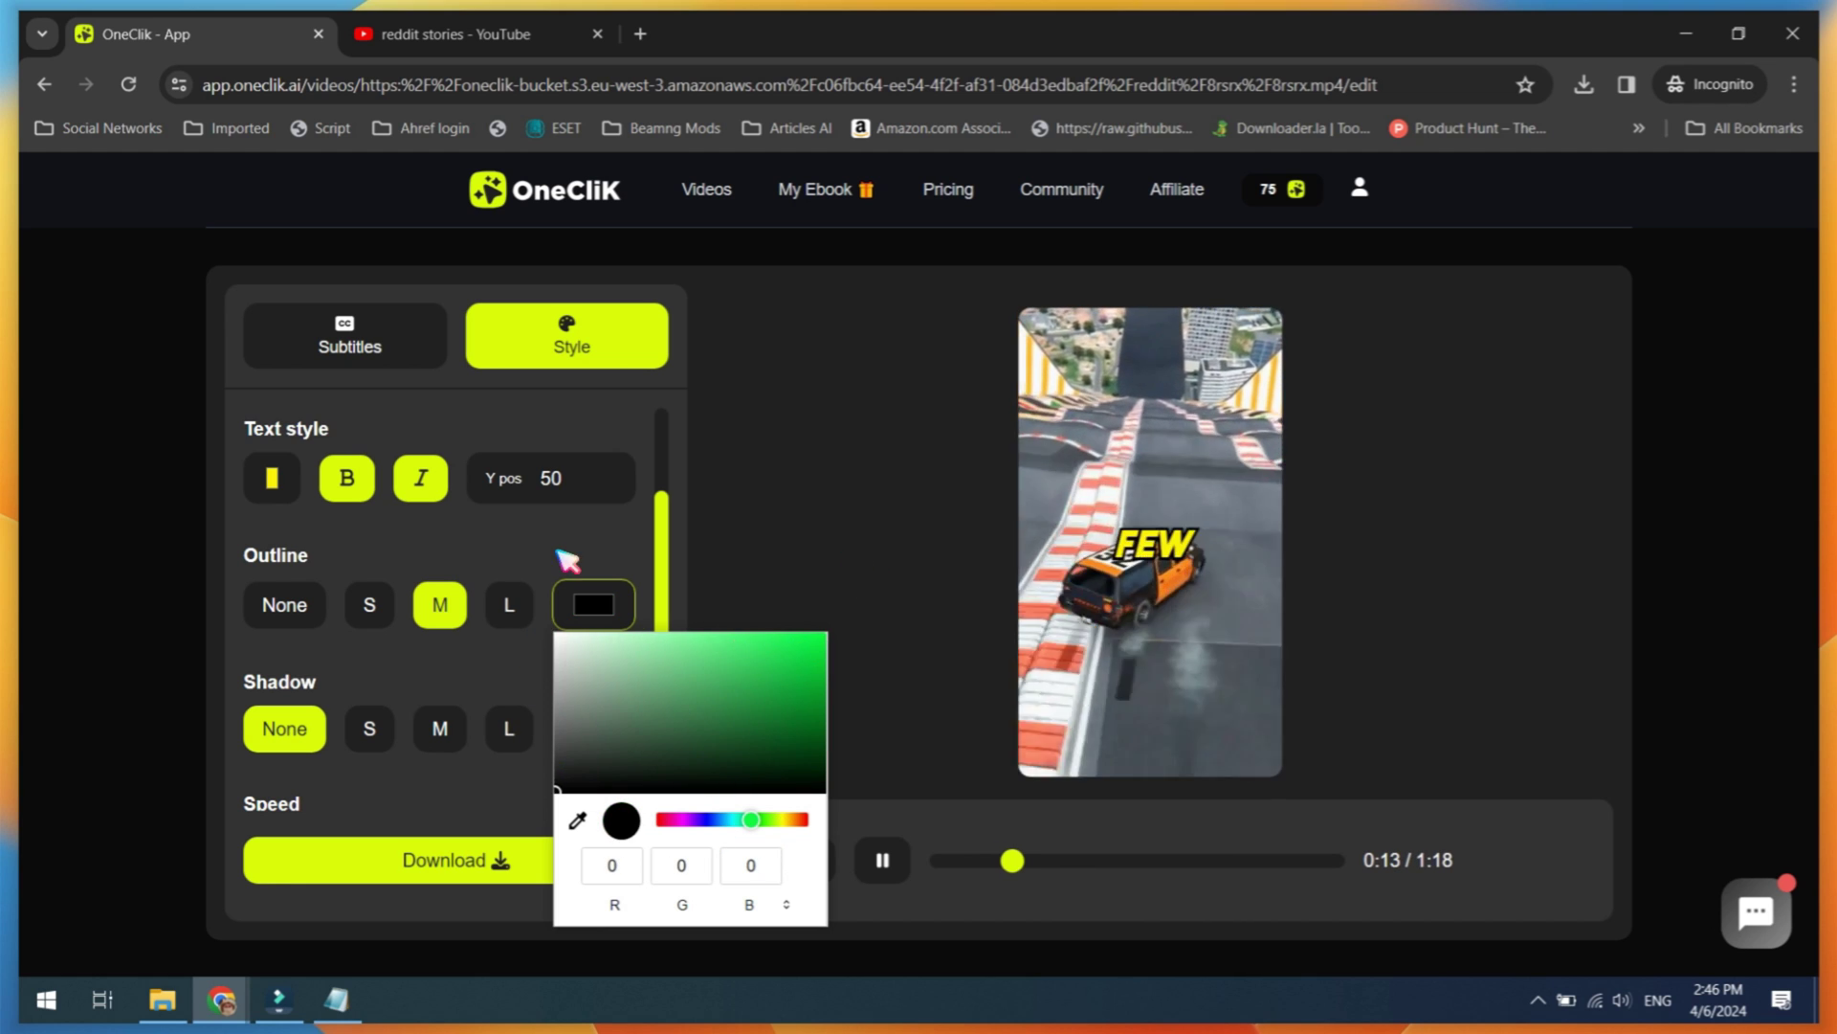
pyautogui.scroll(-1, 467, 800)
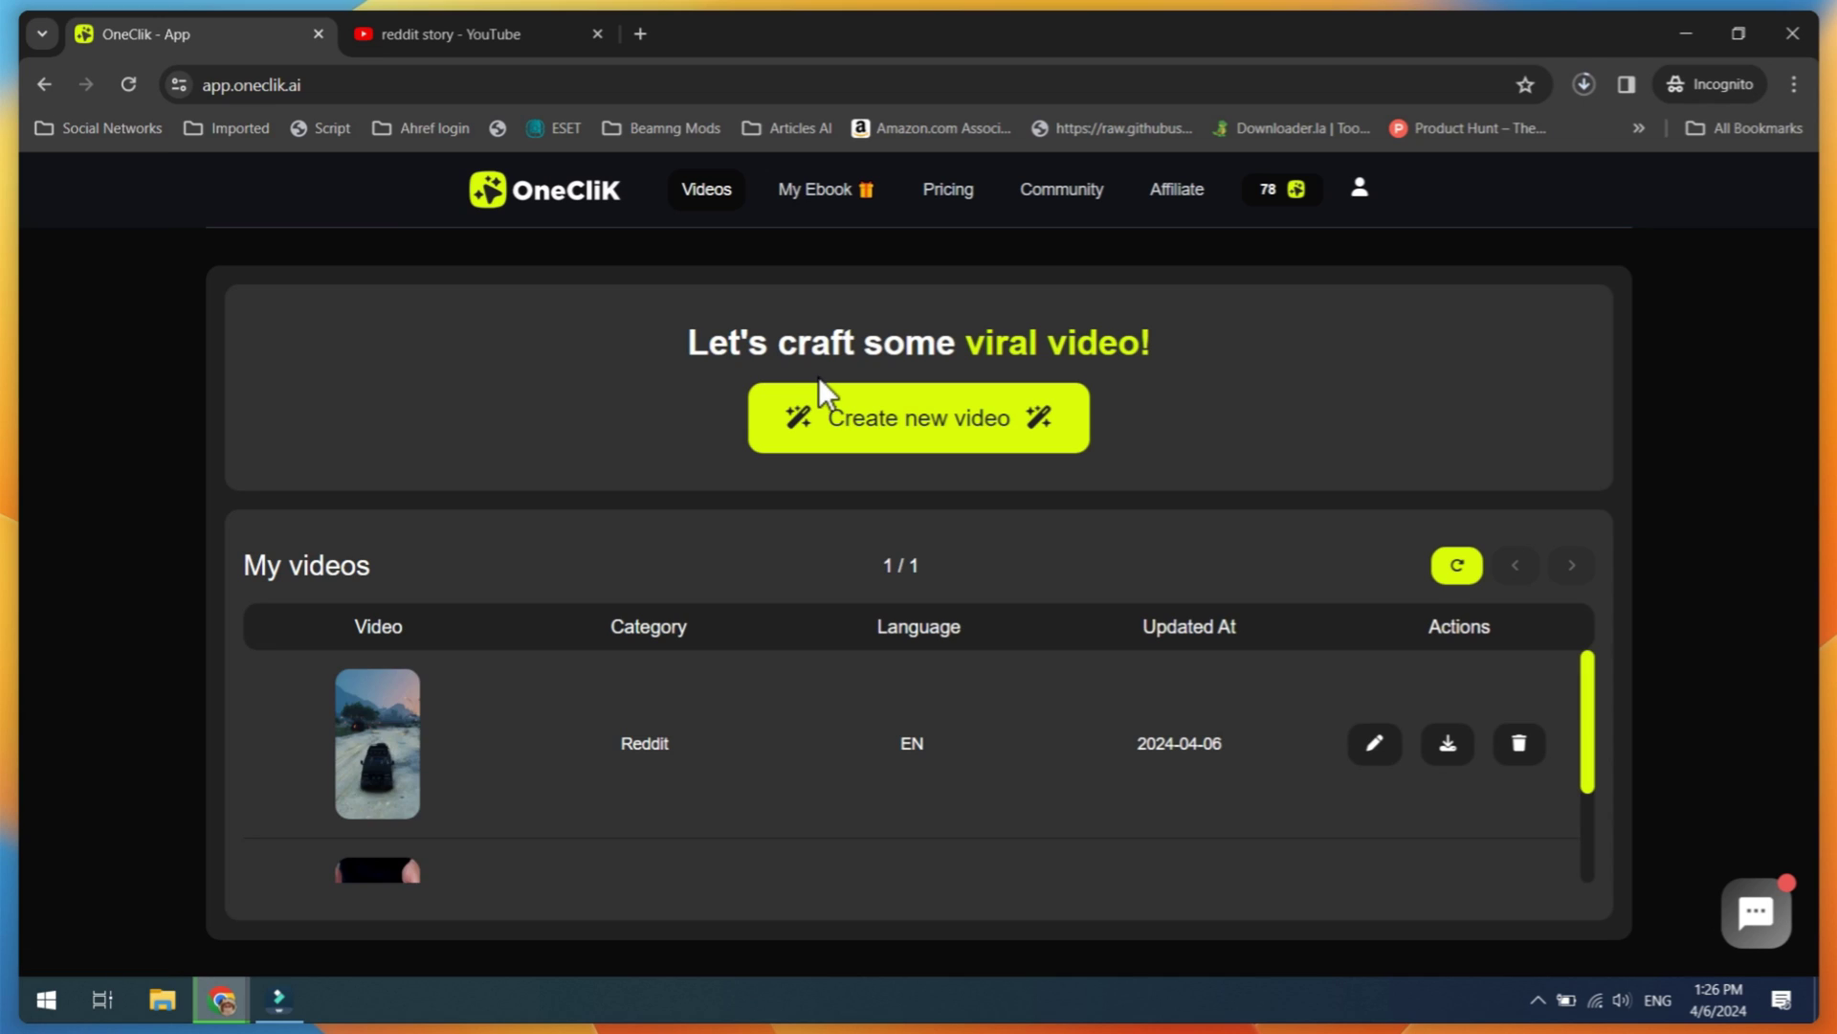
pyautogui.click(820, 386)
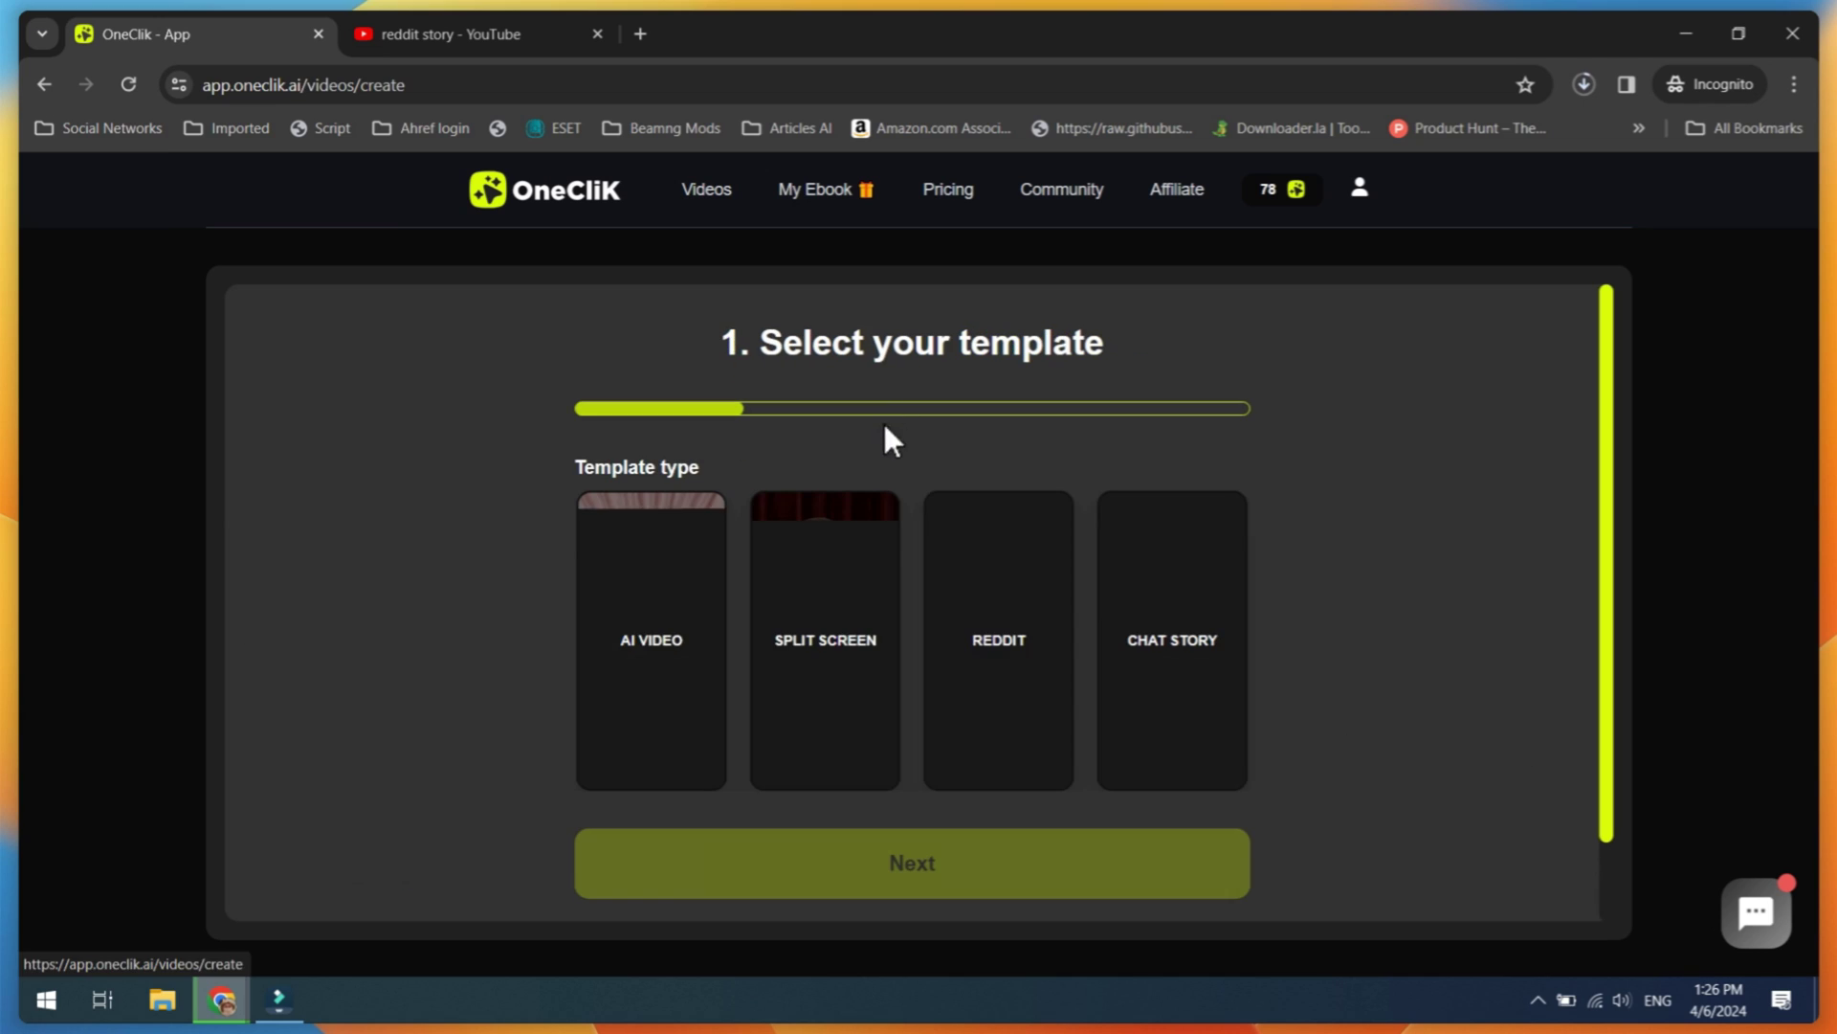
# Step: Start a Chat Story video over the Chocolate background and continue to the chat form
pyautogui.click(1153, 665)
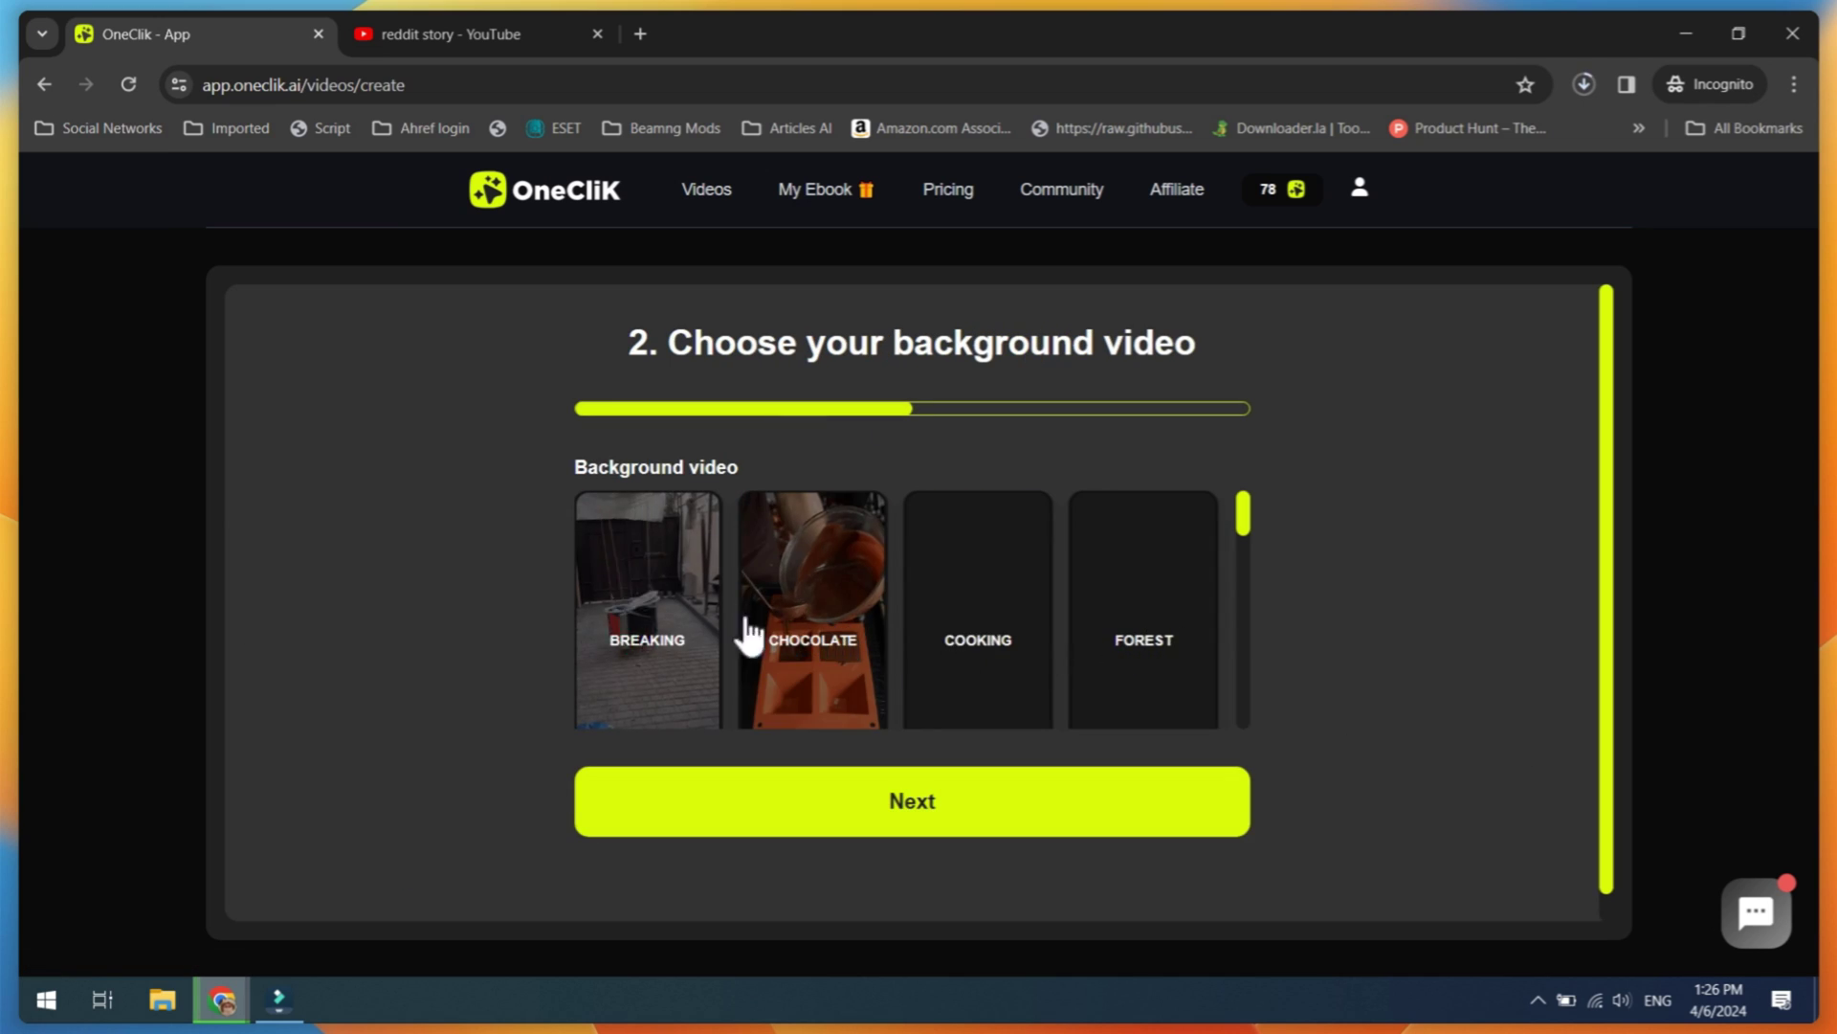
pyautogui.scroll(-1, 617, 607)
pyautogui.click(828, 599)
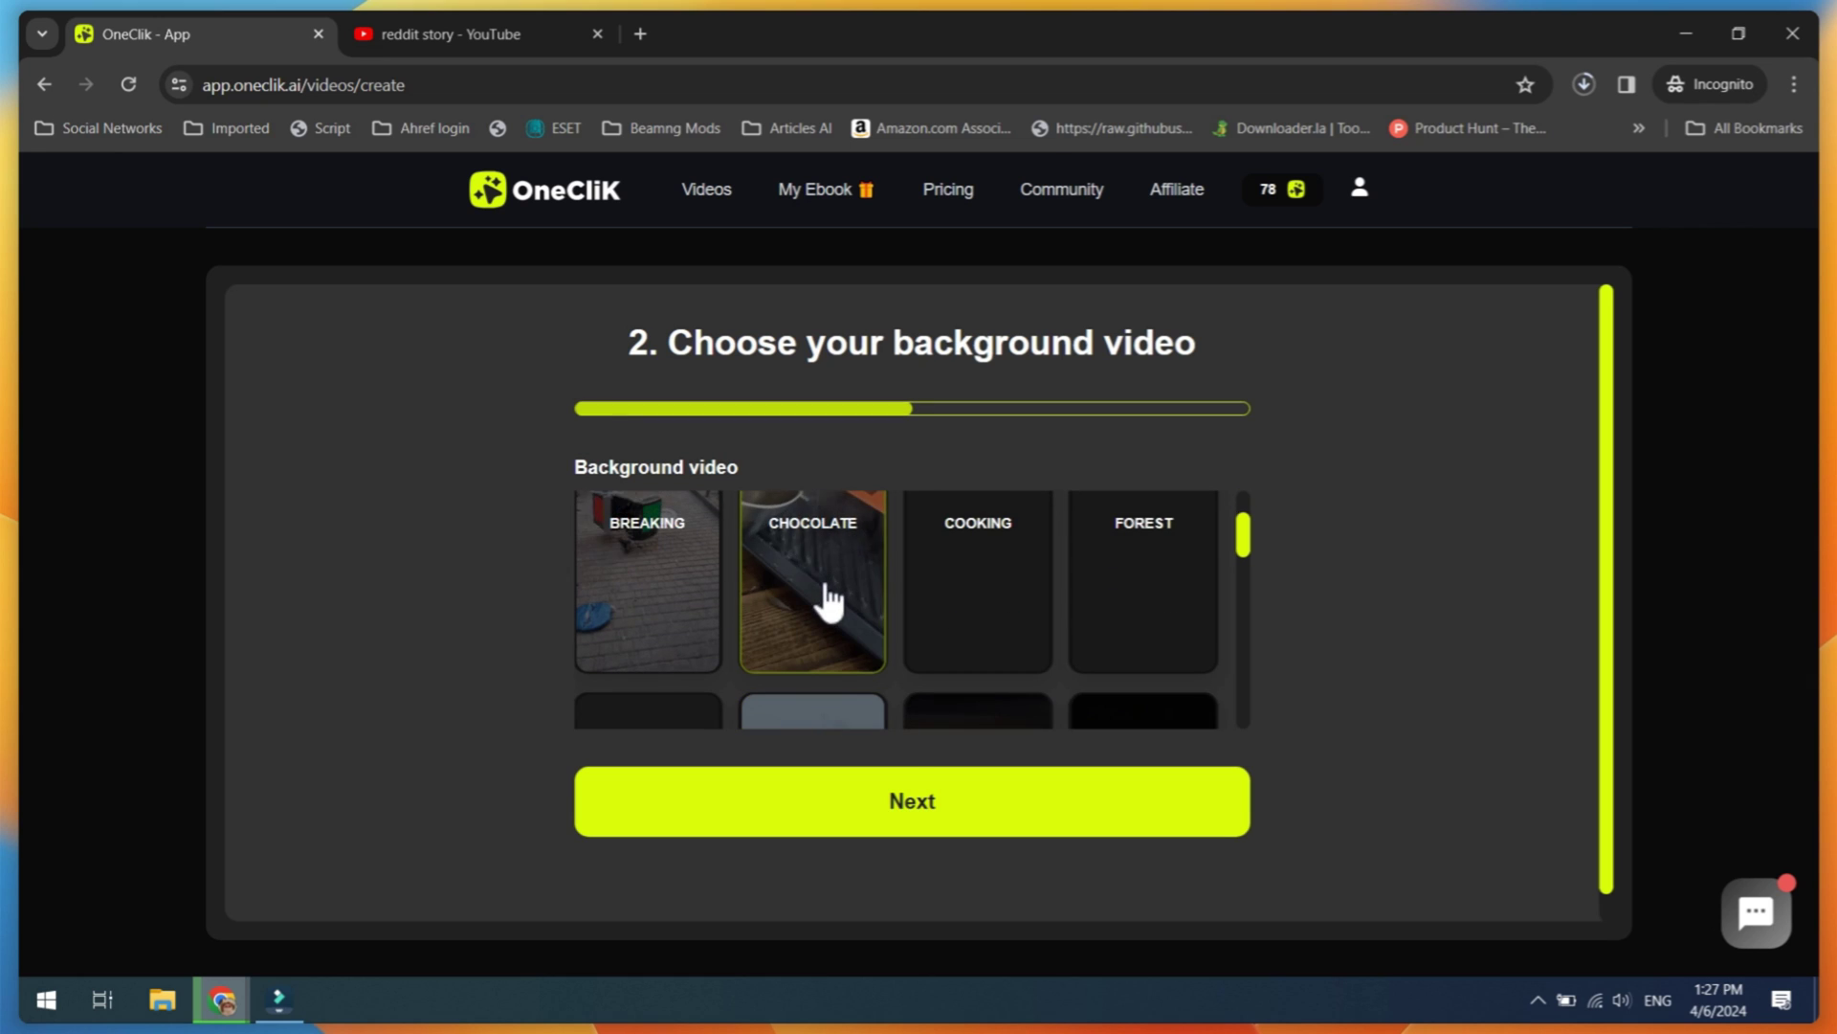
pyautogui.click(919, 802)
# Step: Set the phone time to 01:12 PM and the operator name to Jazz
pyautogui.scroll(-1, 674, 402)
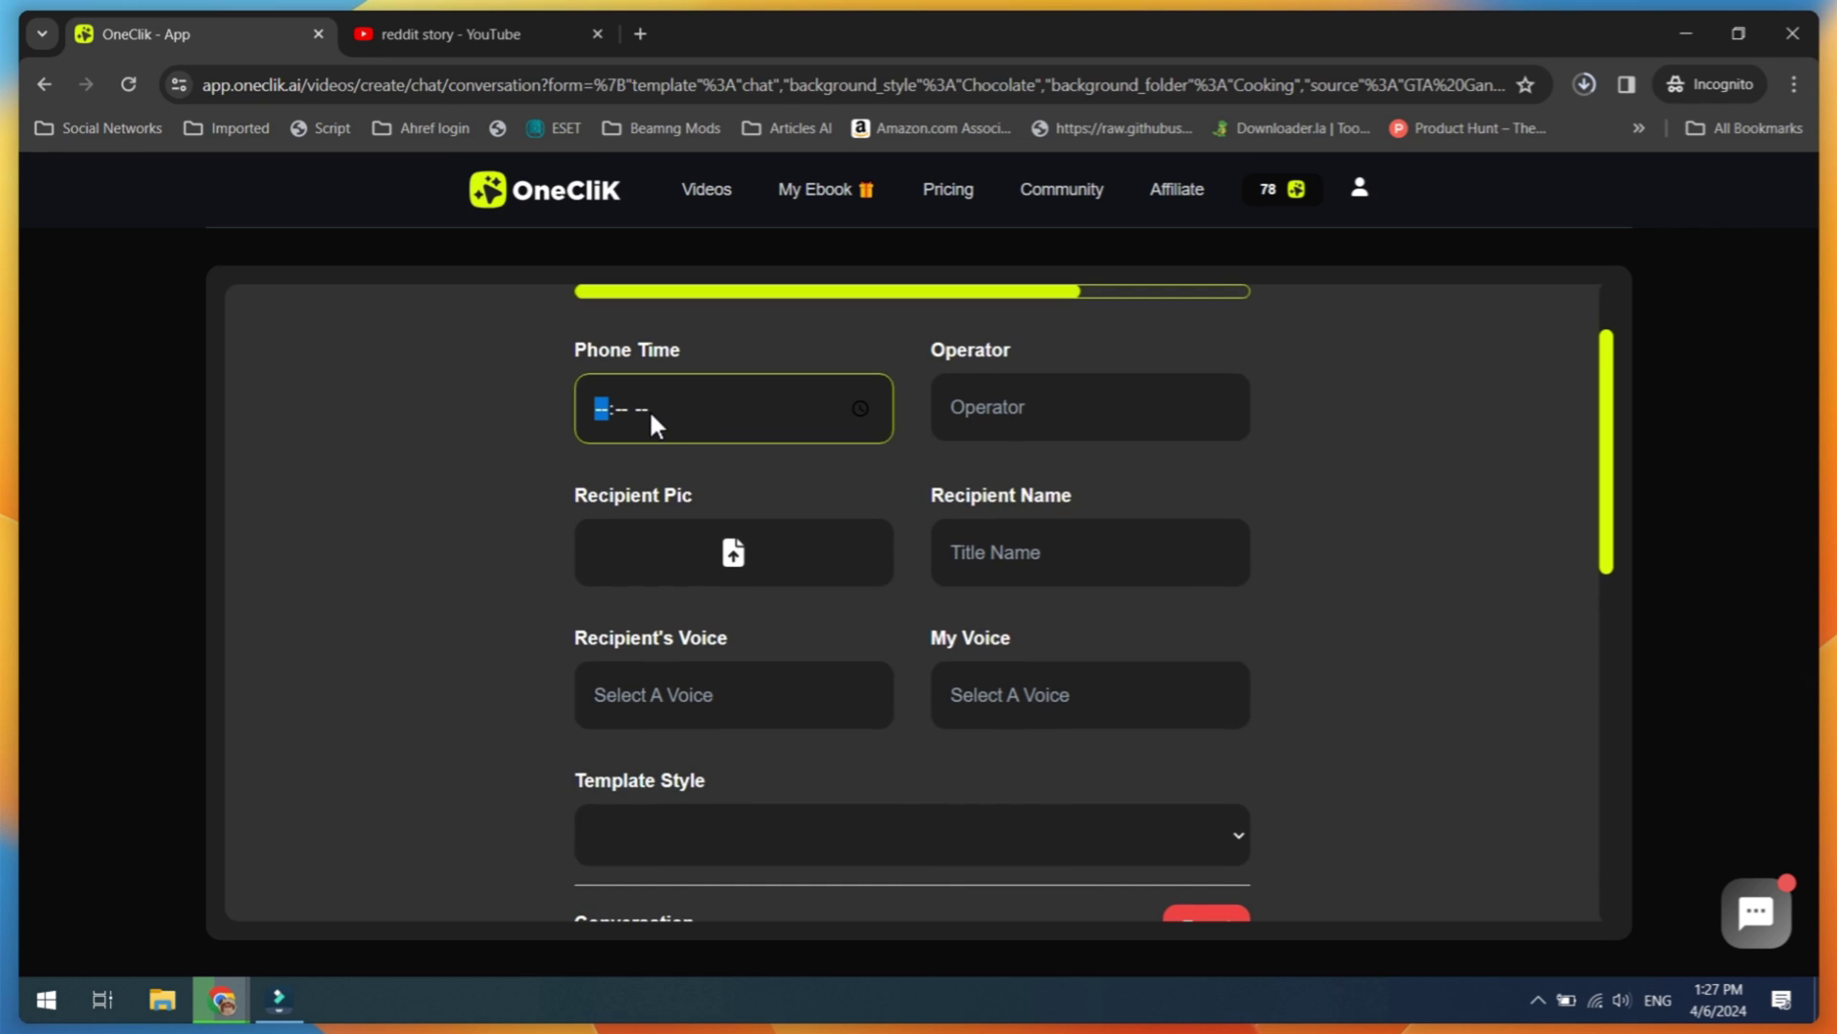
pyautogui.write('0112p')
pyautogui.click(1008, 413)
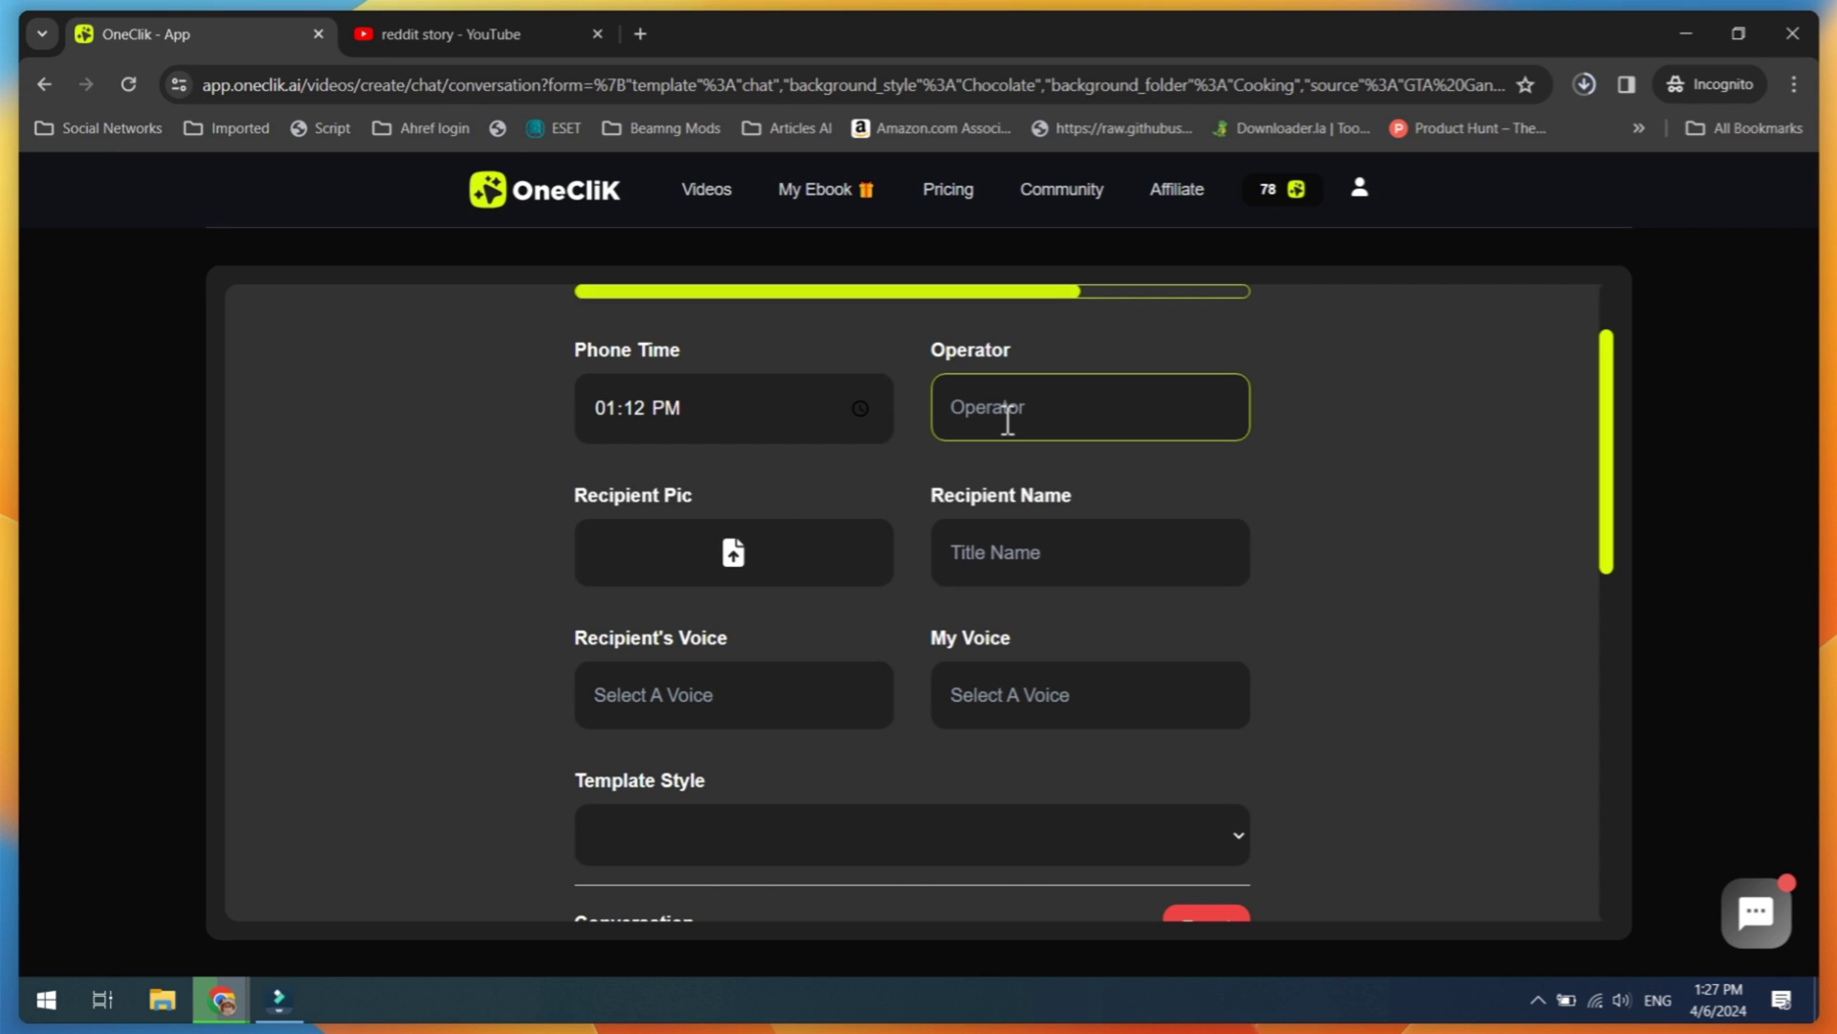
pyautogui.write('Jazz')
pyautogui.scroll(-3, 906, 488)
pyautogui.scroll(2, 898, 503)
# Step: Upload the recipient's photo and enter the recipient's name
pyautogui.click(743, 564)
pyautogui.doubleClick(833, 463)
pyautogui.doubleClick(812, 463)
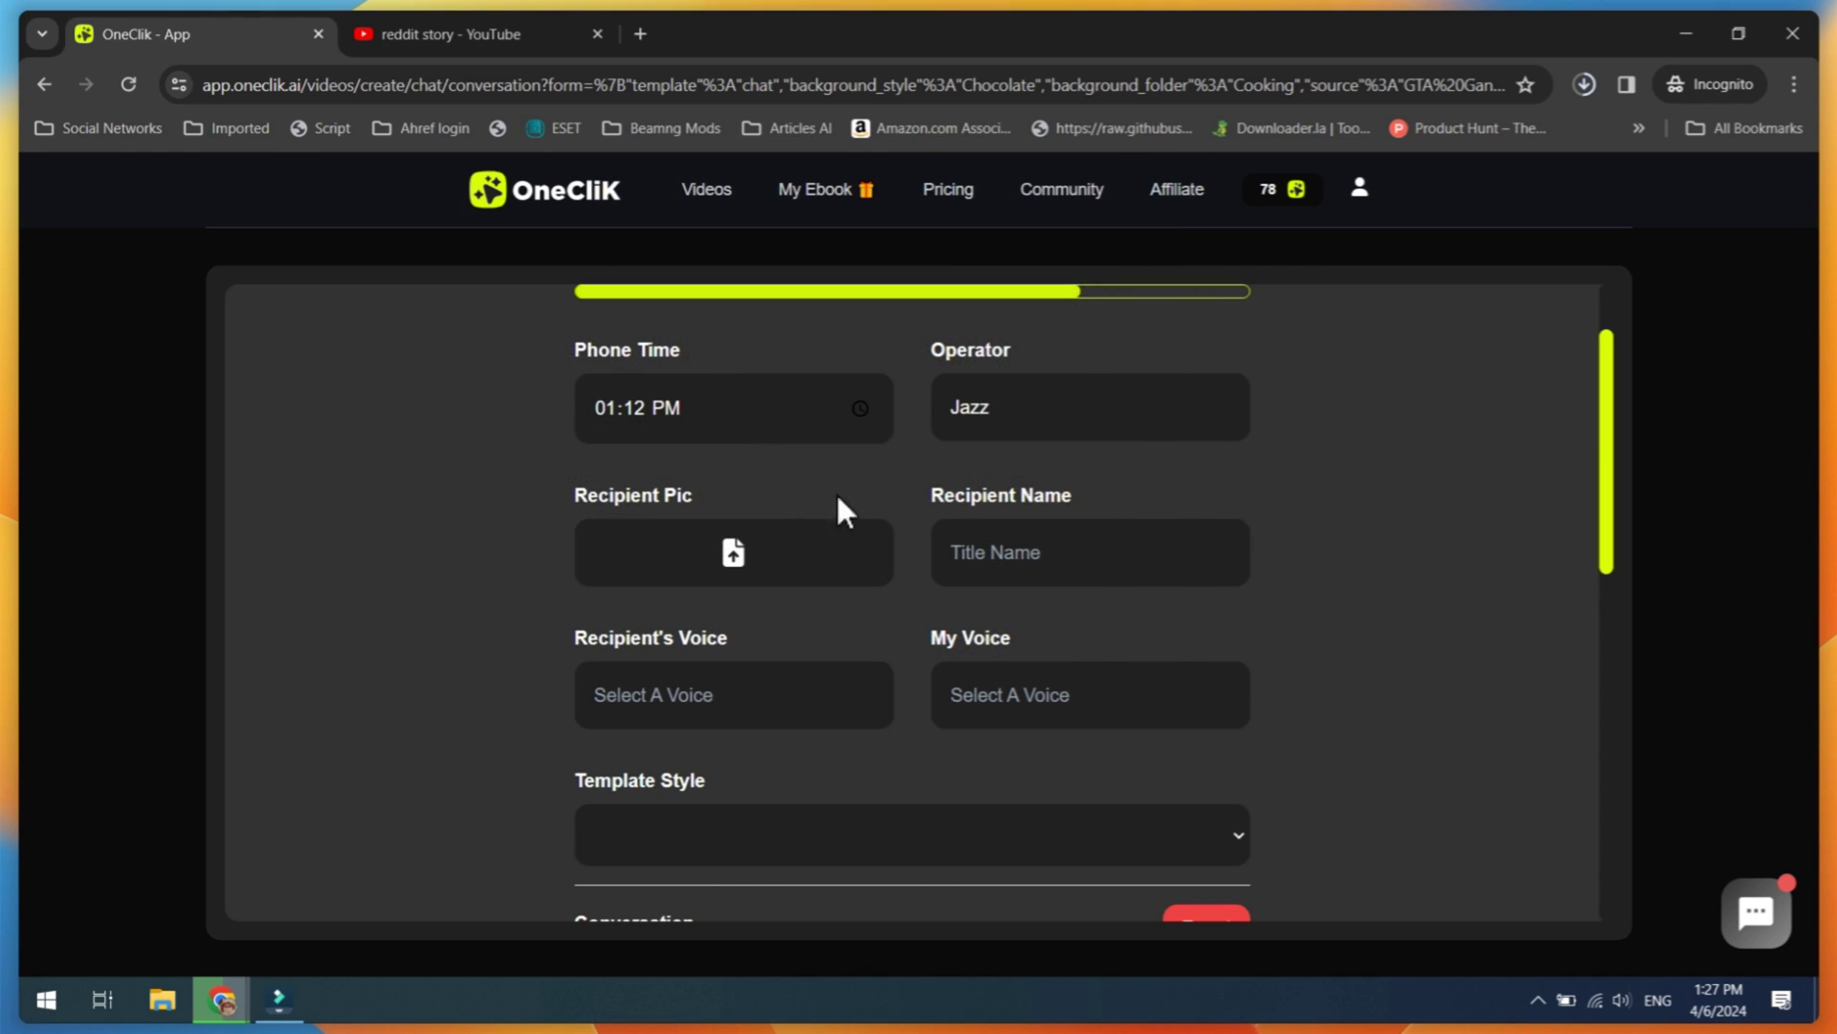
pyautogui.click(1020, 549)
pyautogui.write('Juli')
pyautogui.scroll(-3, 851, 560)
pyautogui.scroll(1, 746, 471)
# Step: Give the recipient the Adam voice and my messages the Alice voice
pyautogui.click(747, 469)
pyautogui.click(742, 459)
pyautogui.click(1058, 474)
pyautogui.click(1052, 506)
pyautogui.scroll(-1, 957, 488)
# Step: Set the chat Template Style to Tinder
pyautogui.click(949, 483)
pyautogui.click(760, 570)
pyautogui.scroll(-6, 756, 516)
pyautogui.scroll(9, 756, 516)
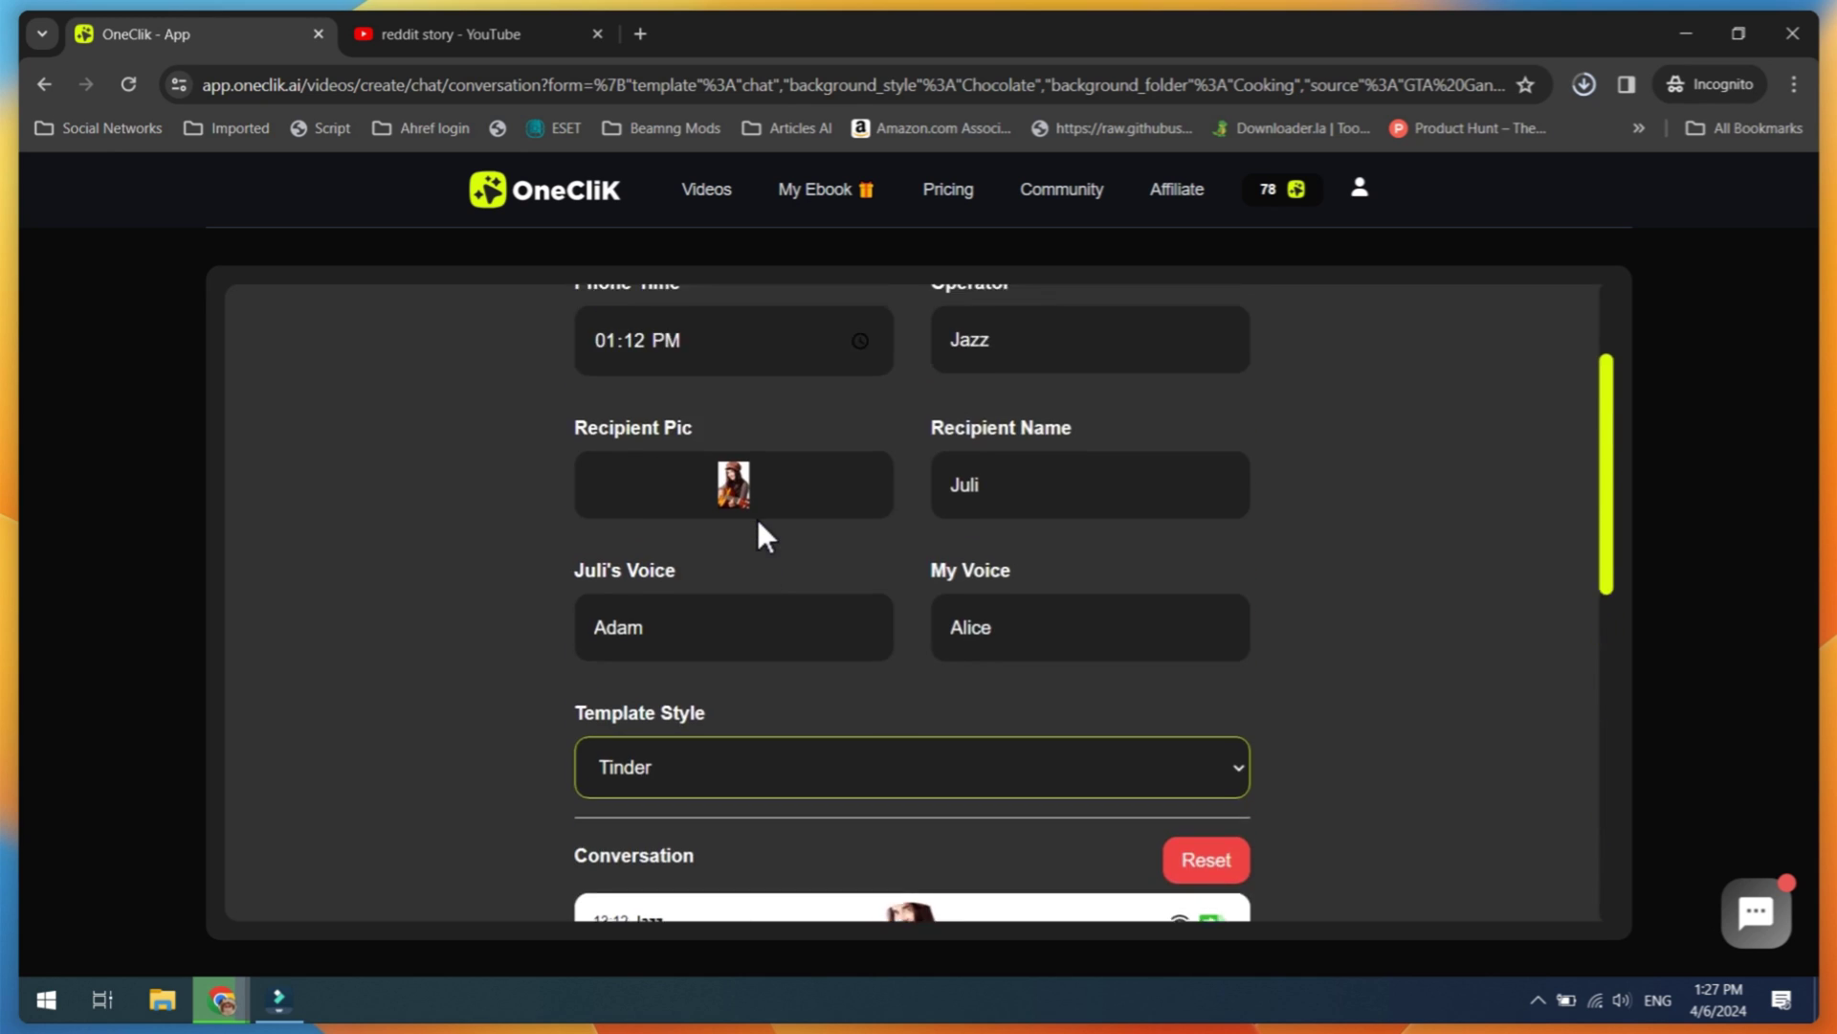
pyautogui.scroll(3, 758, 521)
pyautogui.scroll(-7, 758, 521)
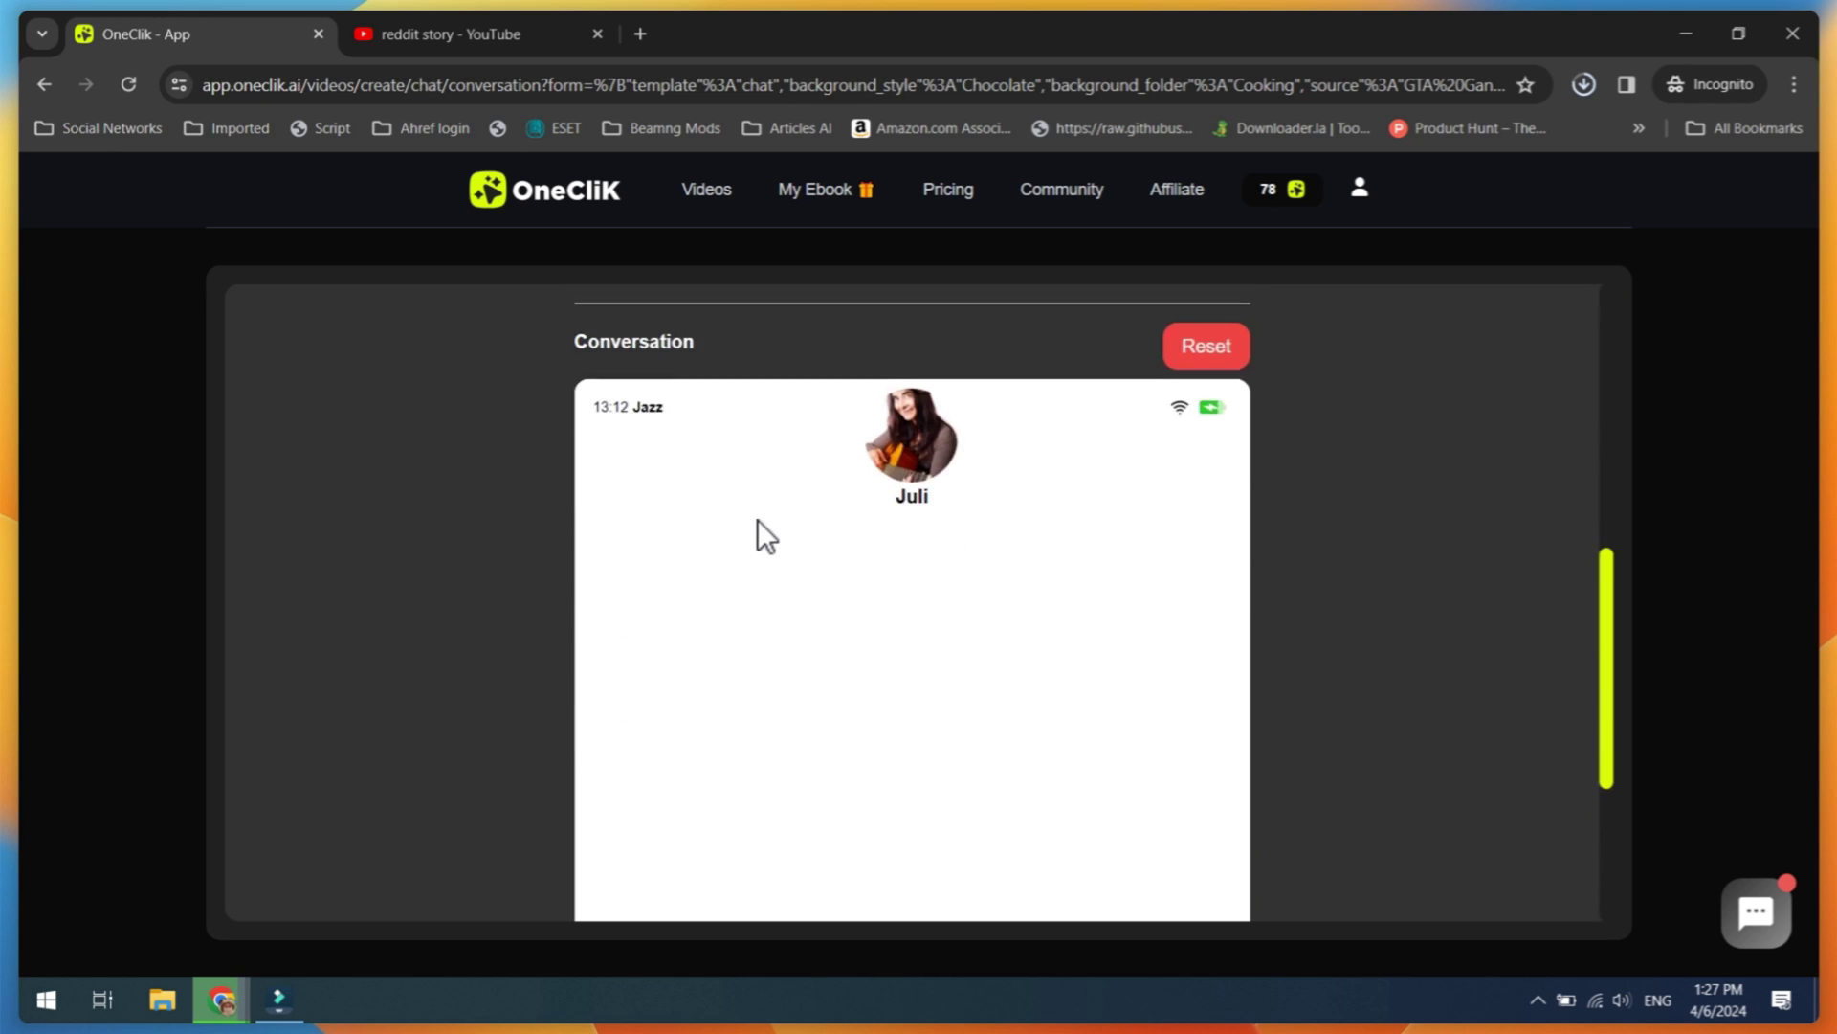
# Step: Write my message 'Hello' and the recipient's reply 'Hi how are you'
pyautogui.scroll(-5, 756, 535)
pyautogui.scroll(1, 1004, 728)
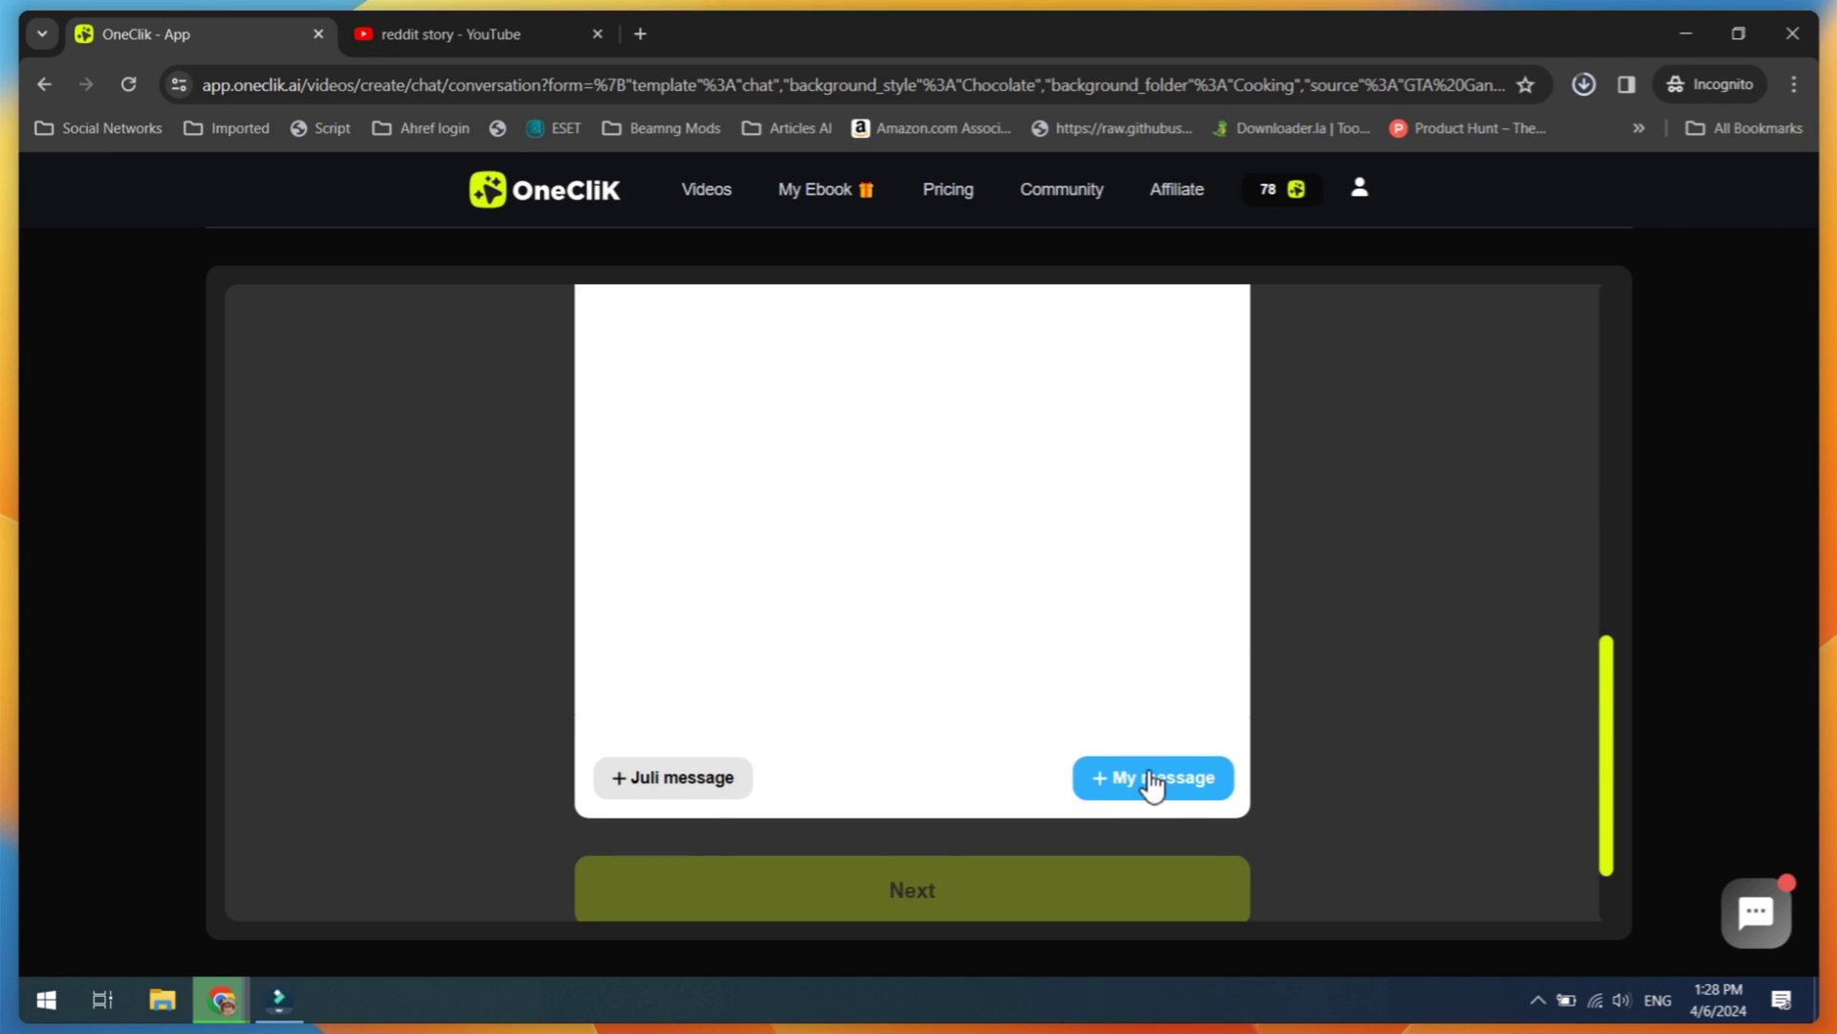
pyautogui.click(1152, 780)
pyautogui.scroll(2, 1139, 784)
pyautogui.write('Hello')
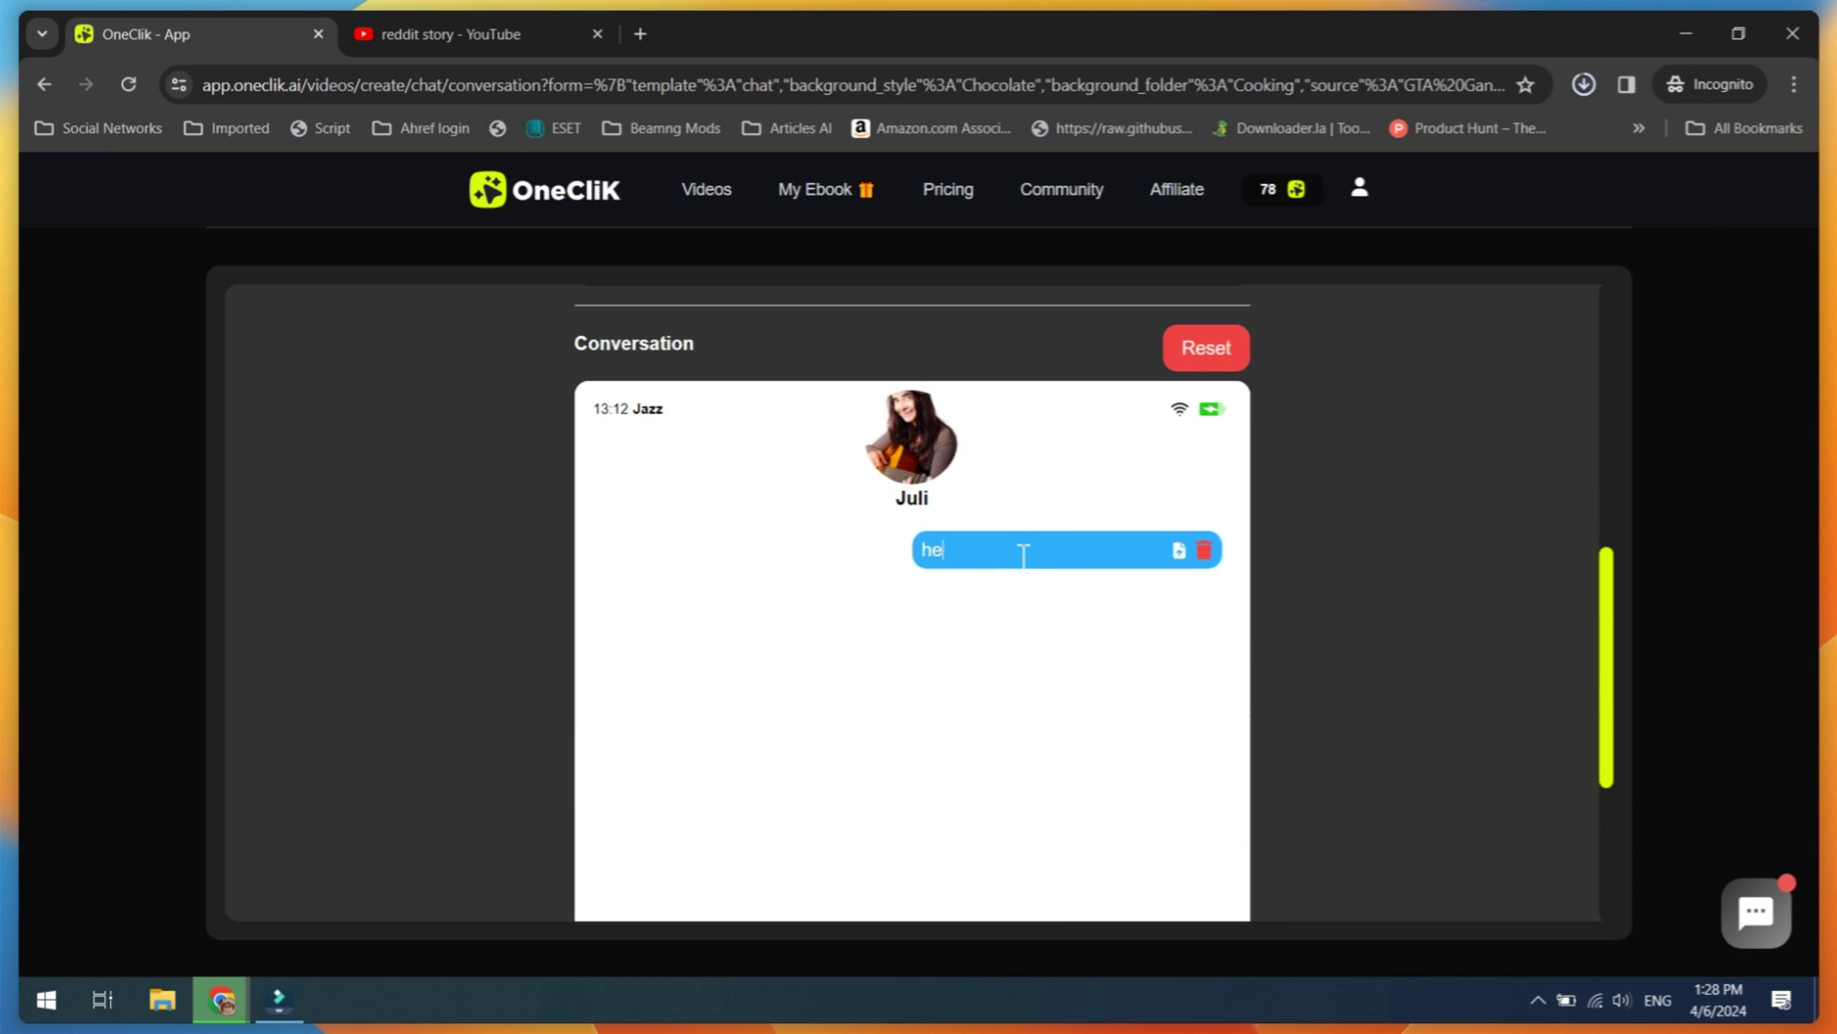
pyautogui.scroll(-3, 685, 708)
pyautogui.click(686, 675)
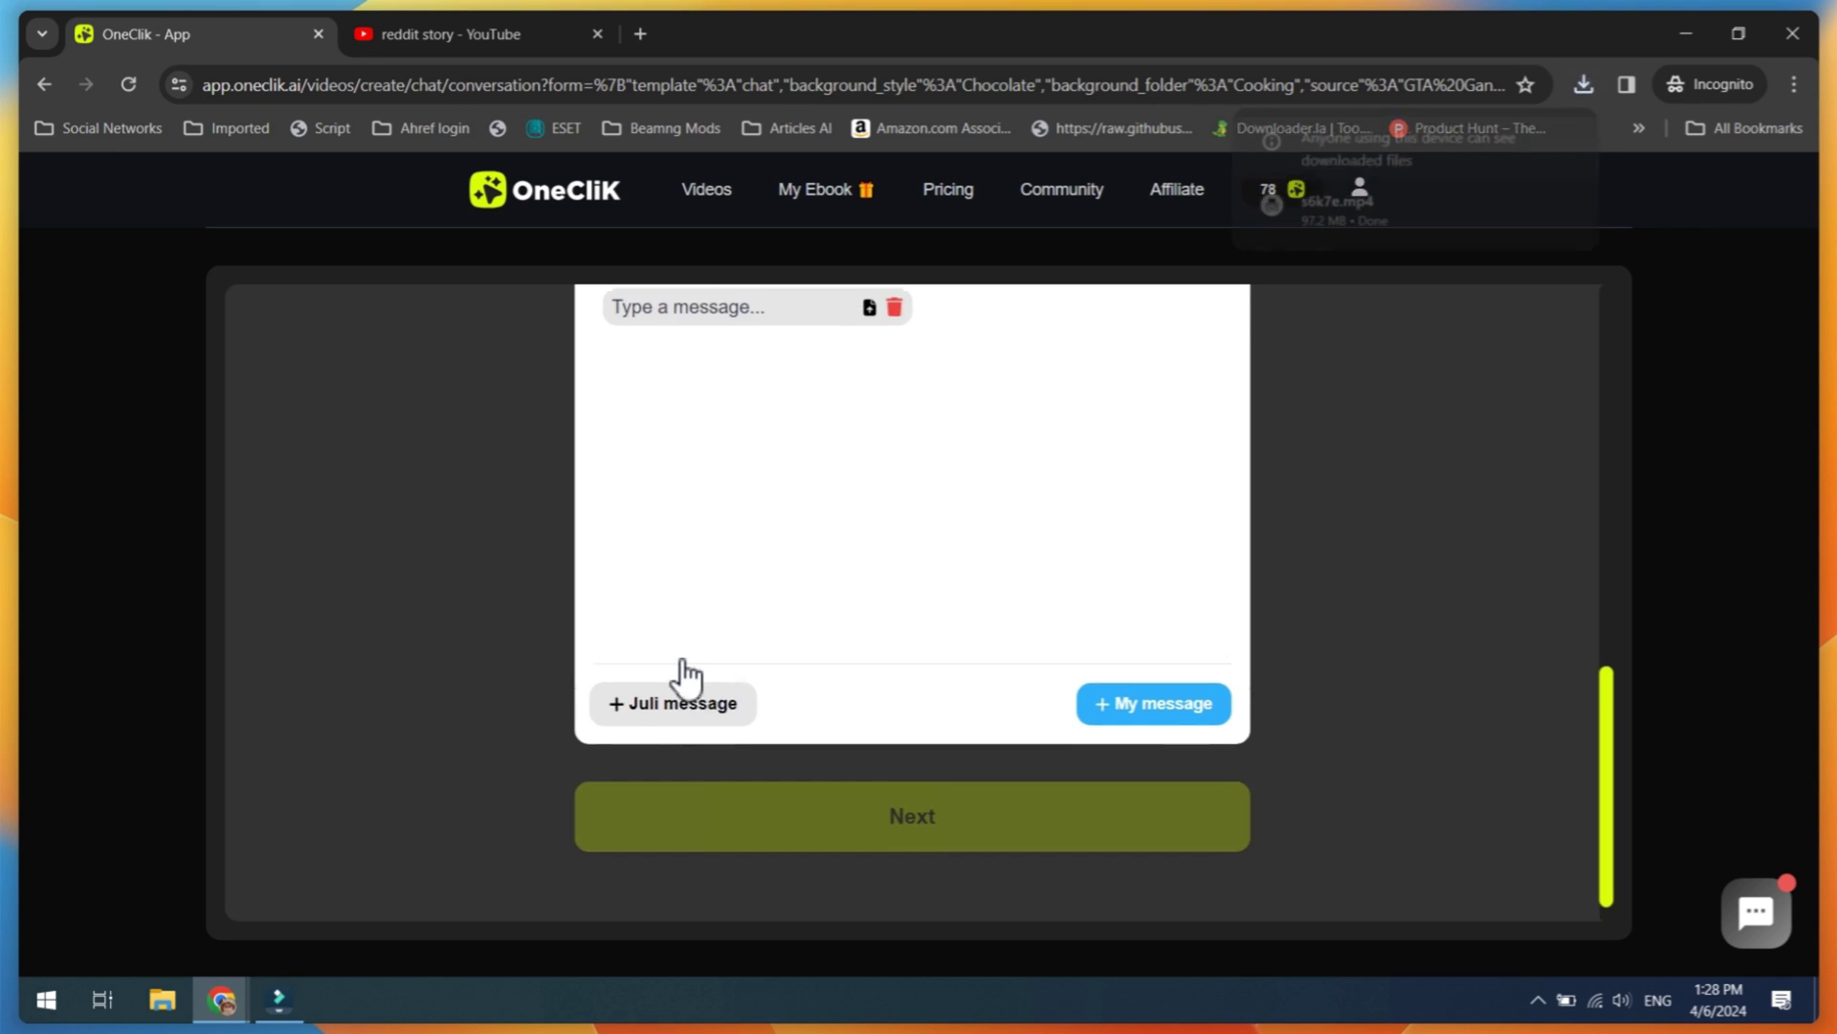
pyautogui.write('Hi how are you')
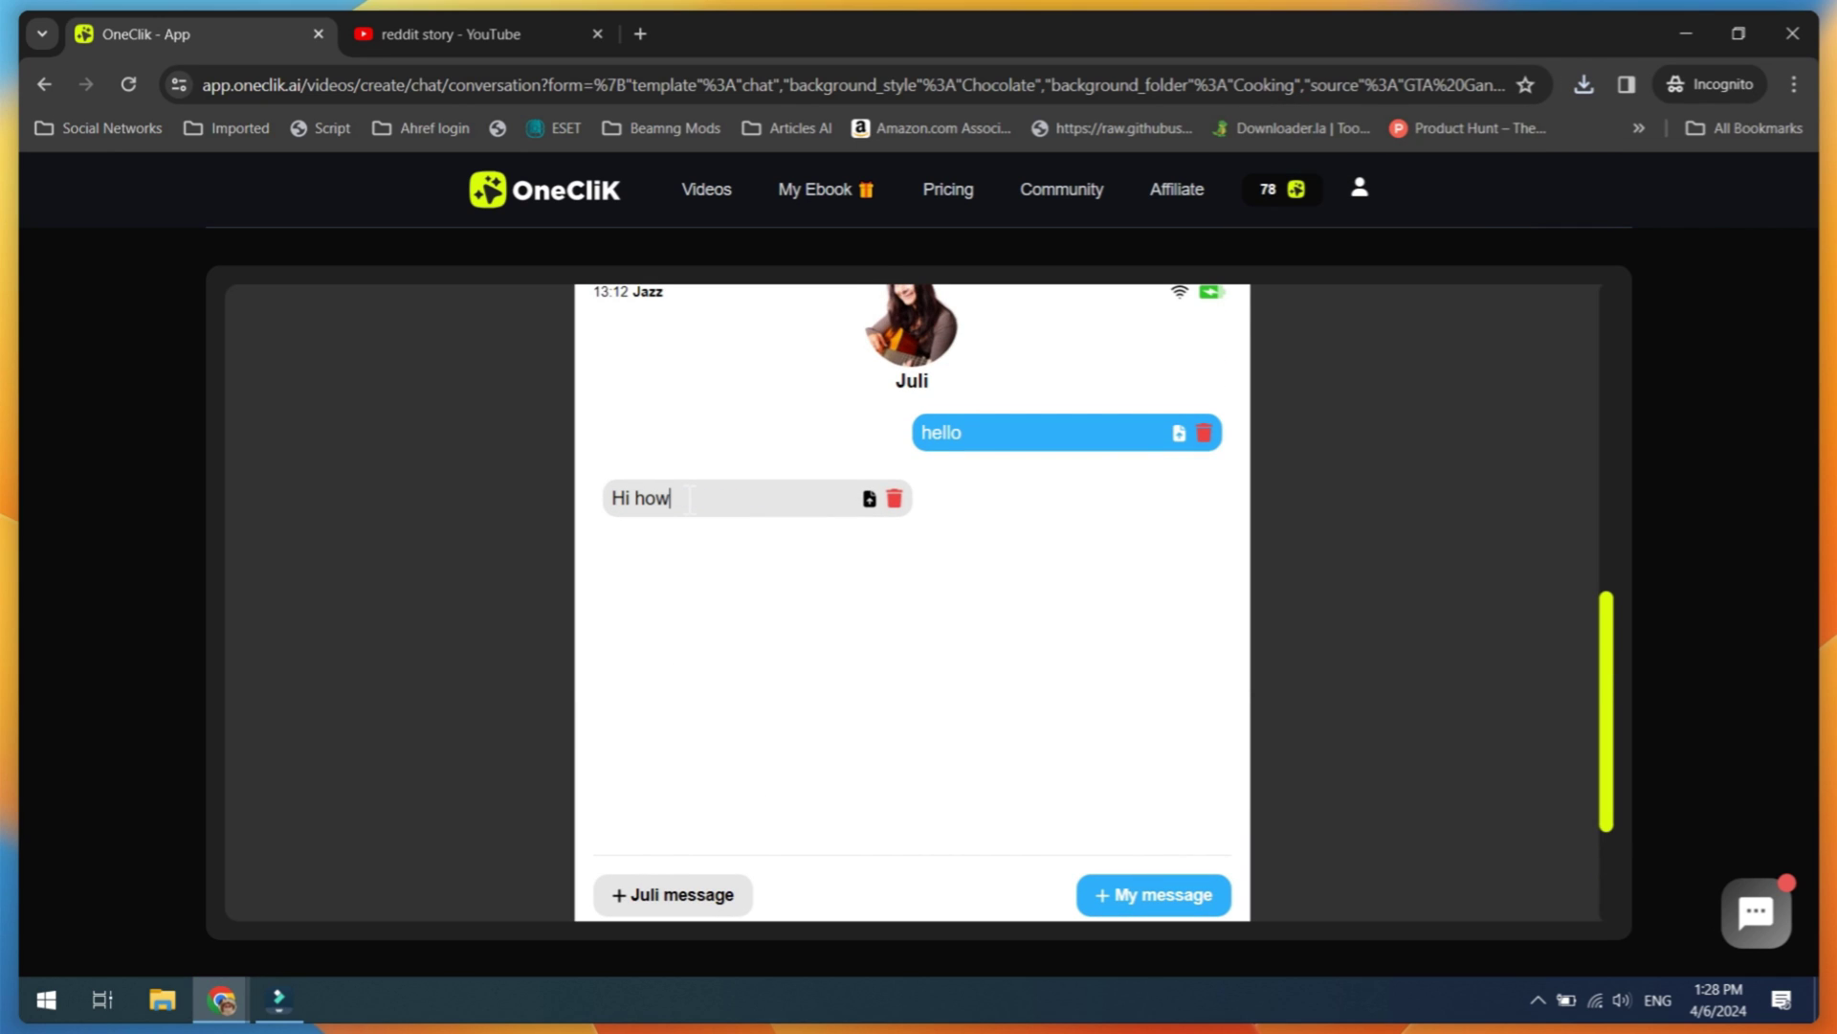
# Step: Delete the extra empty chat bubbles and submit the conversation for generation
pyautogui.scroll(-3, 737, 603)
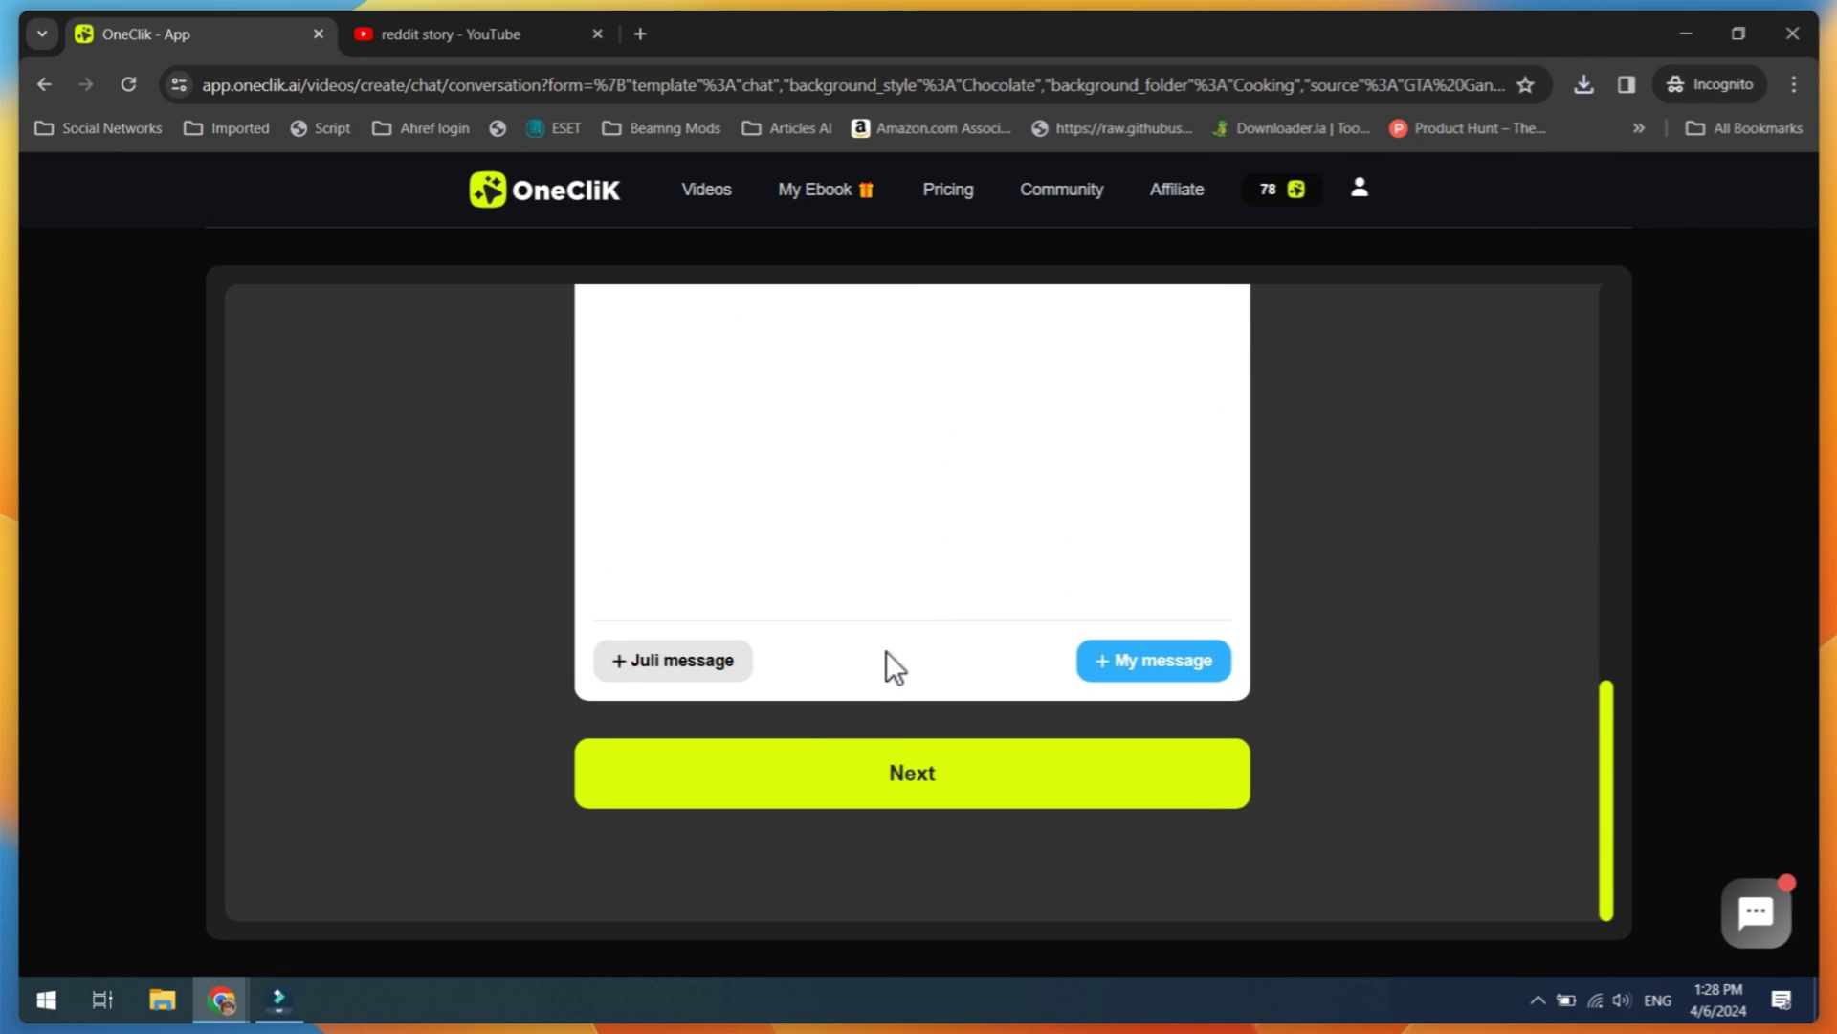
pyautogui.click(1153, 660)
pyautogui.click(737, 660)
pyautogui.scroll(-3, 836, 601)
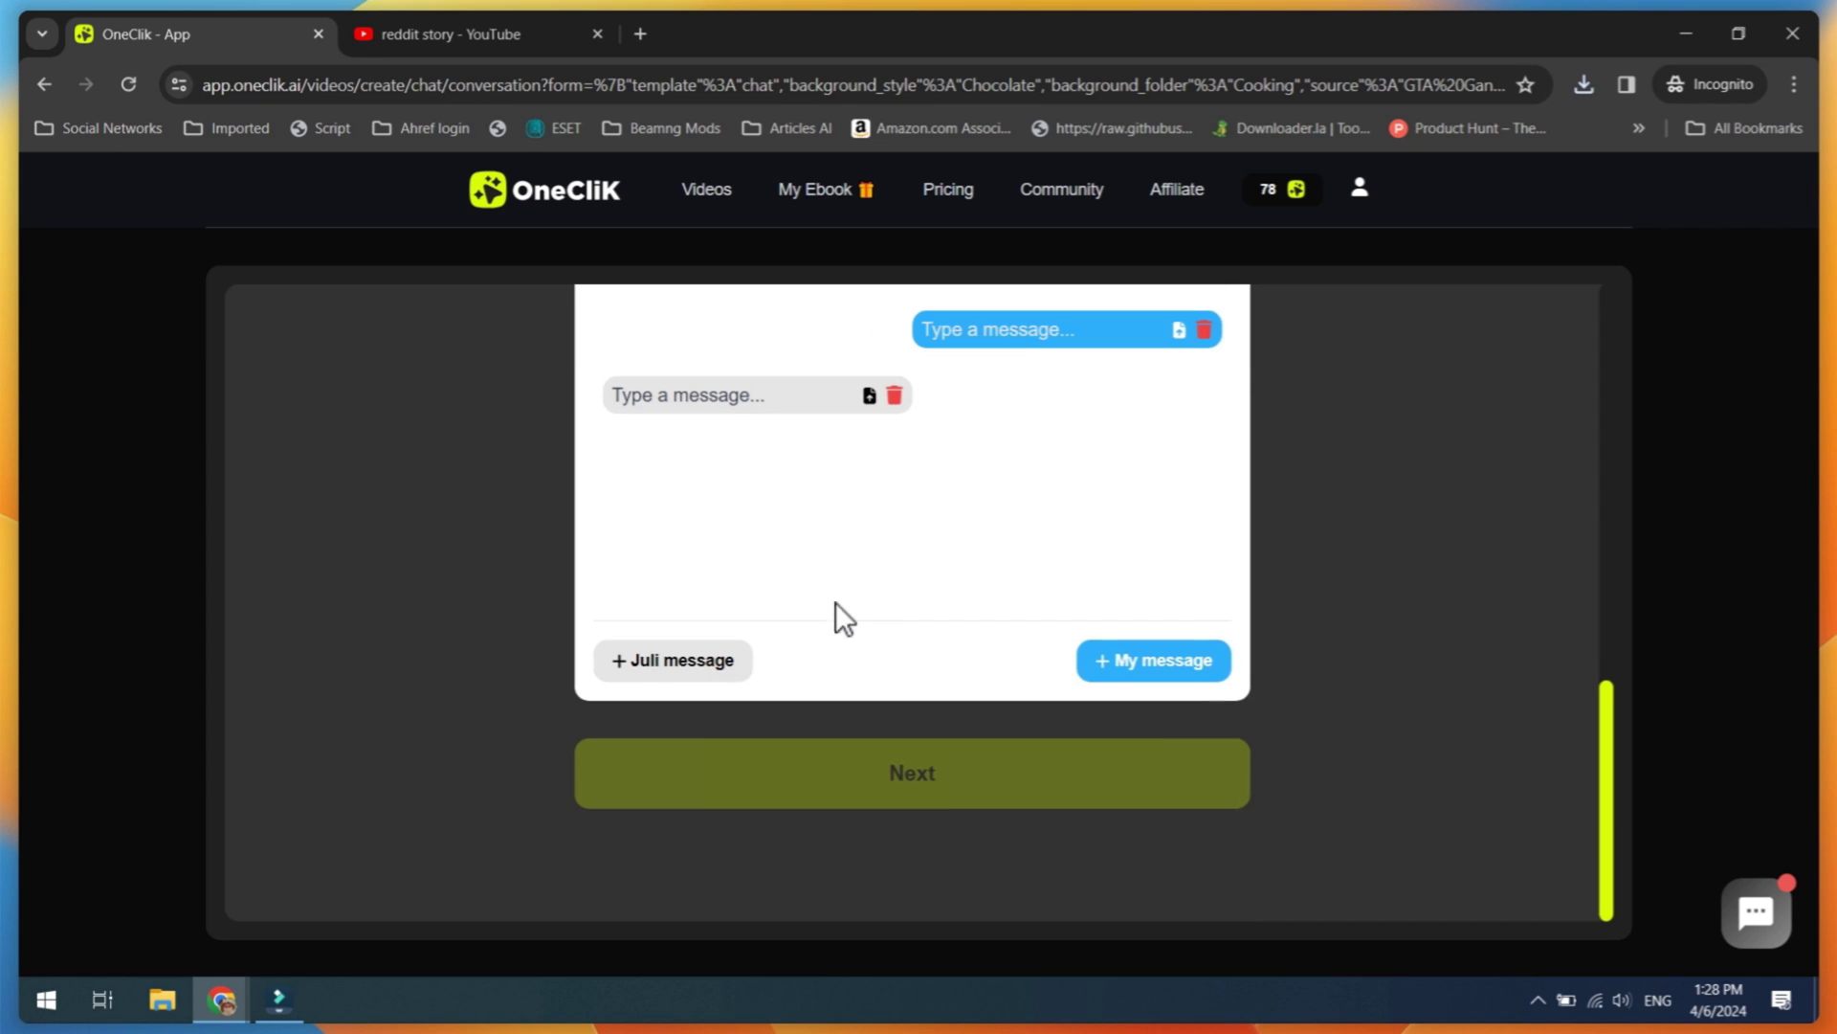
pyautogui.click(894, 522)
pyautogui.click(1196, 445)
pyautogui.click(884, 793)
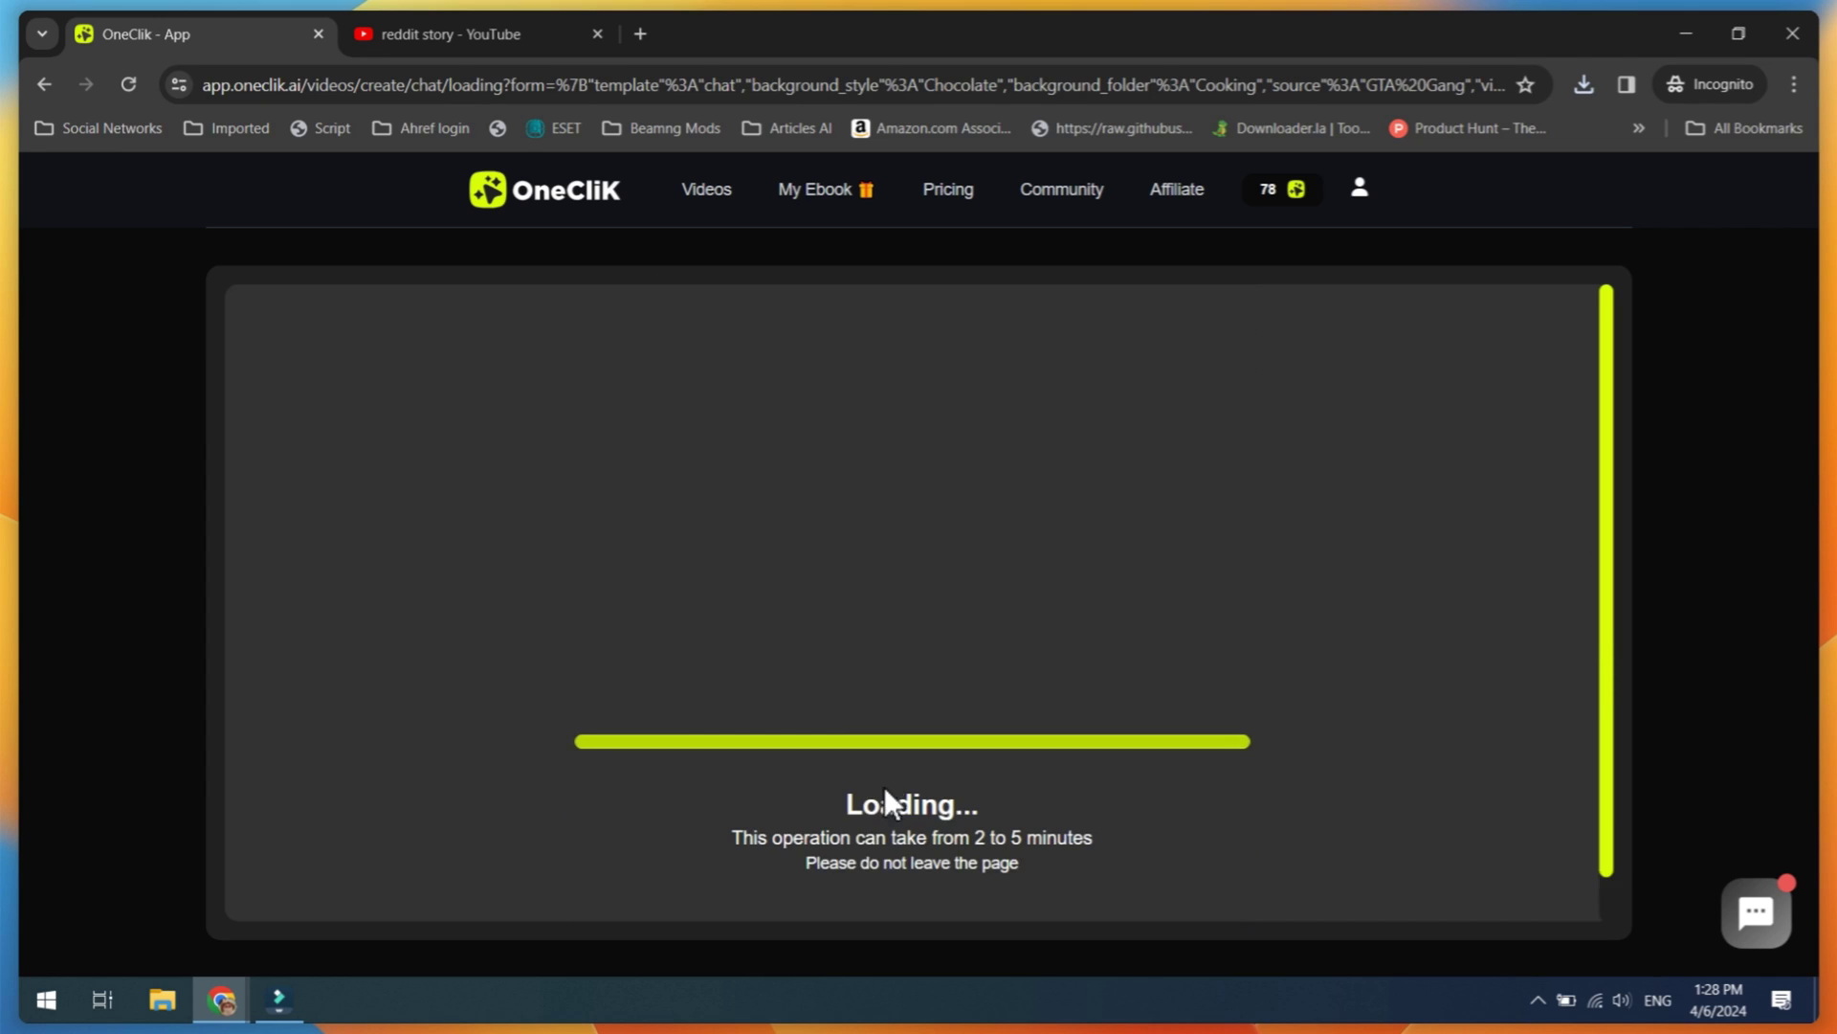